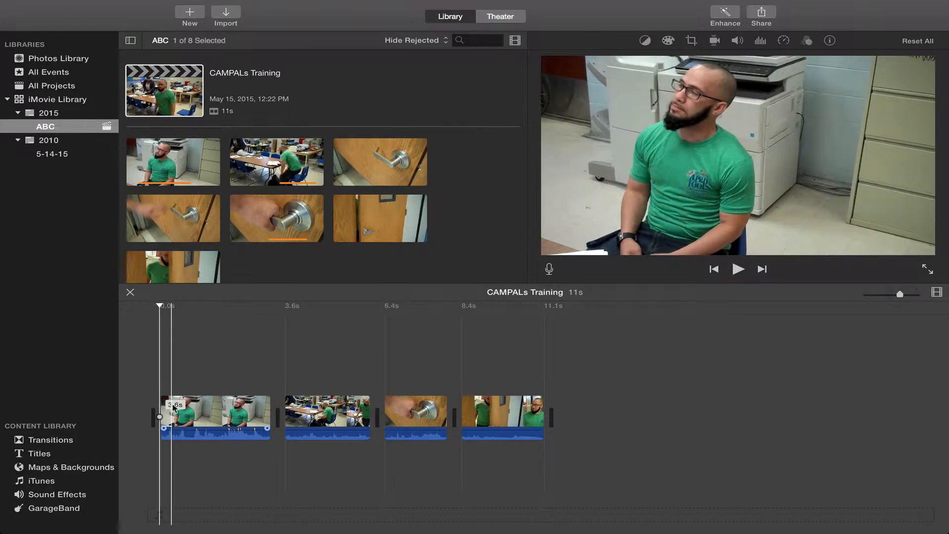
Step: Place a Cross Dissolve transition between the first and second clips and play it back
left_click(62, 442)
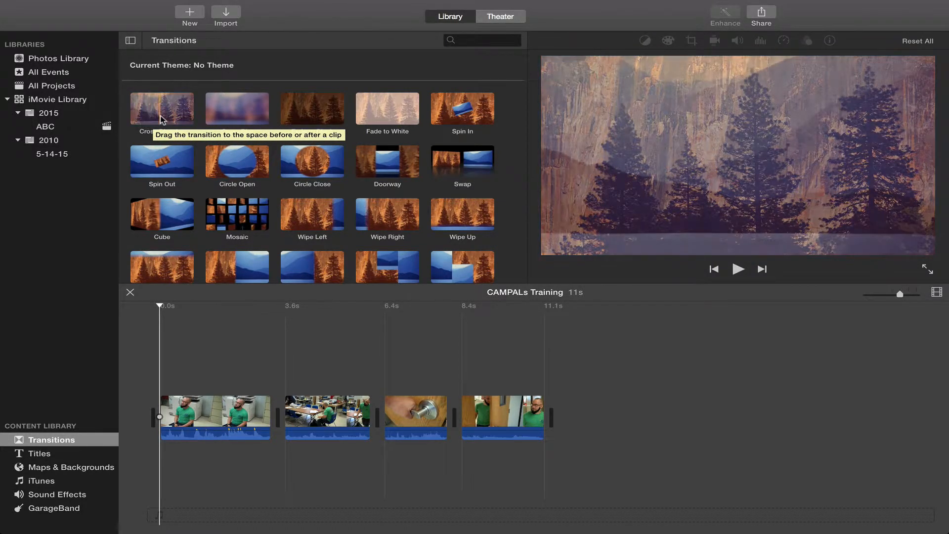
left_click(152, 112)
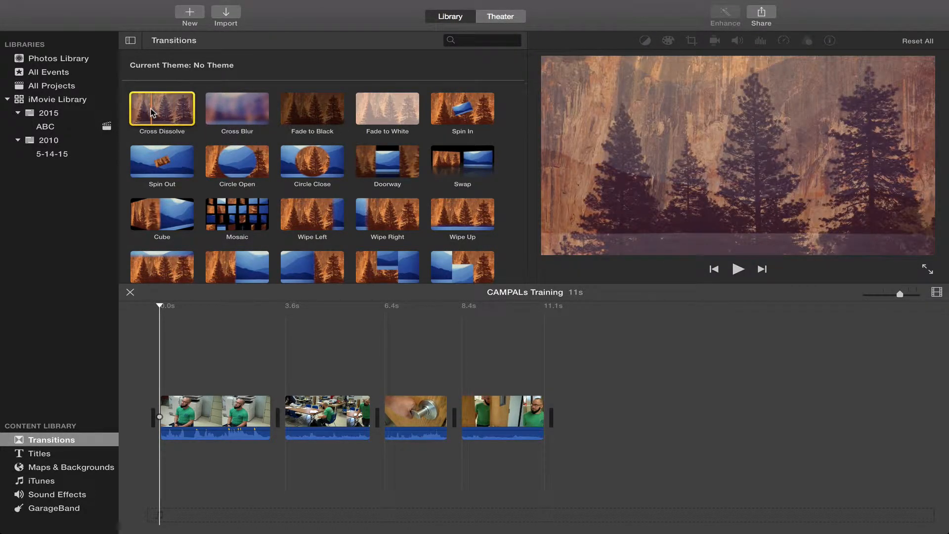
left_click_drag(152, 111, 265, 418)
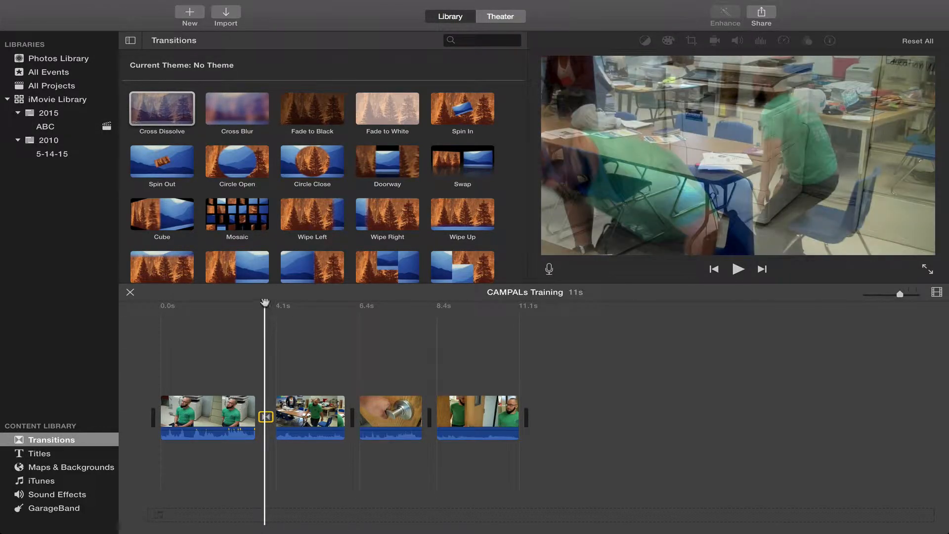
left_click_drag(265, 303, 222, 307)
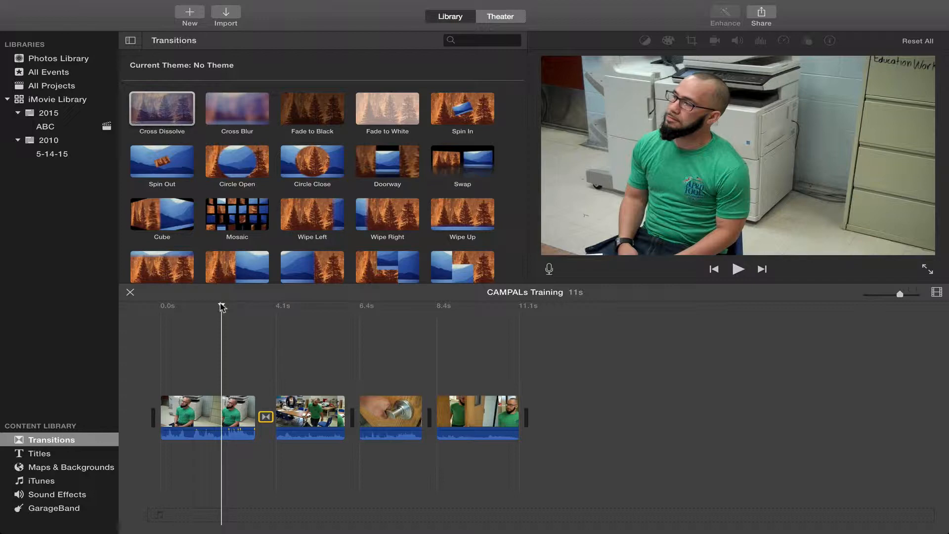
key("space")
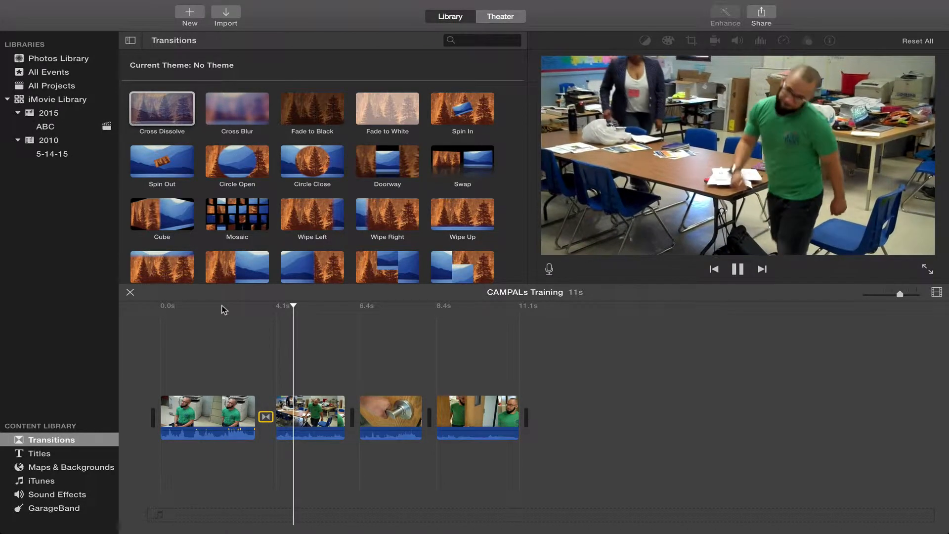
key("space")
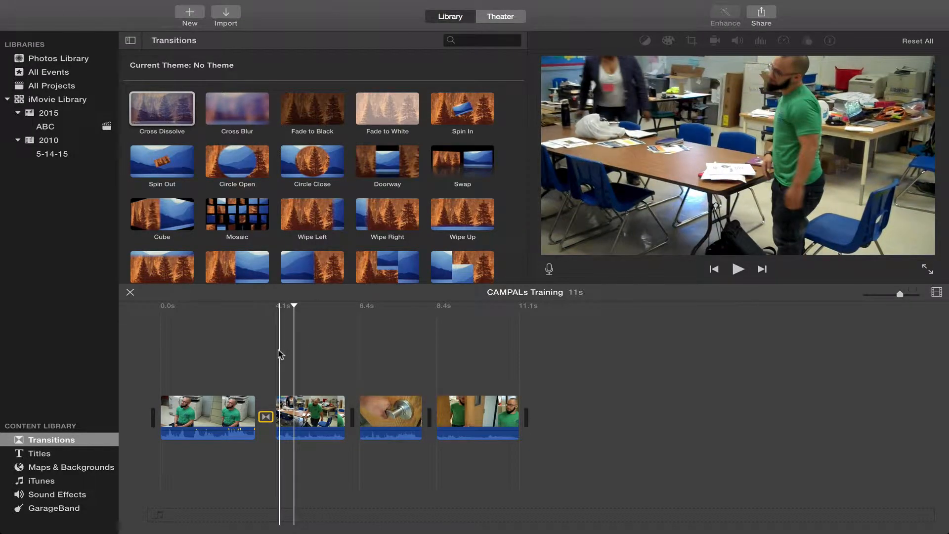
Step: Replace the Cross Dissolve between the first two clips with a Circle Close transition and play it back
left_click(266, 417)
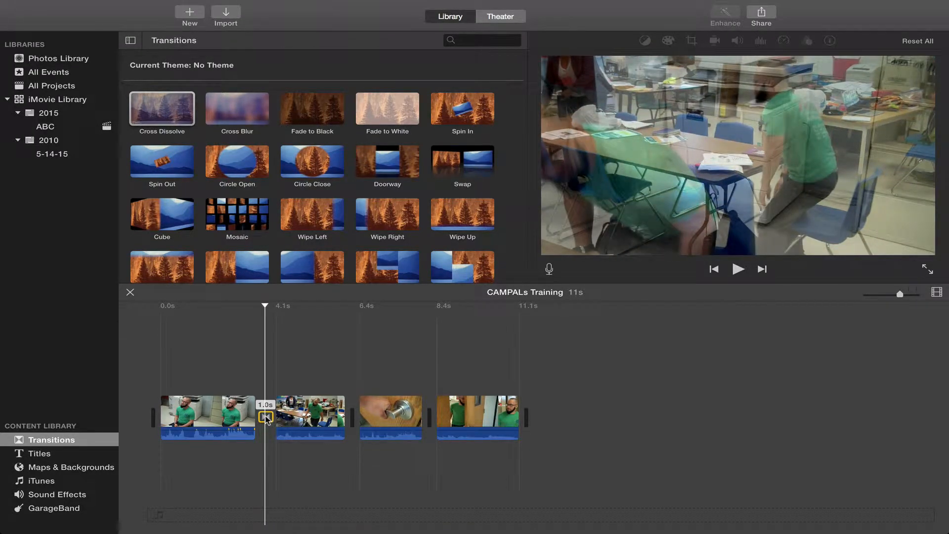
key("Delete")
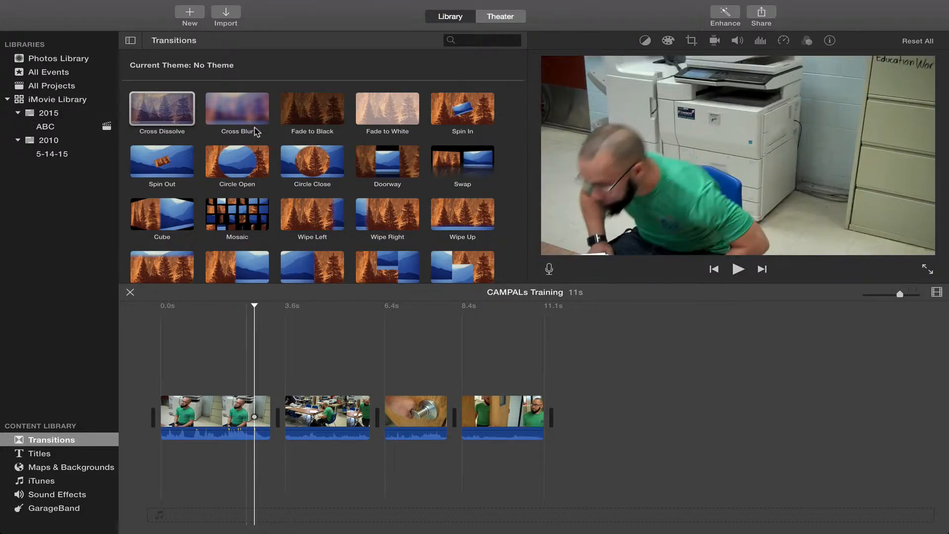
left_click(312, 170)
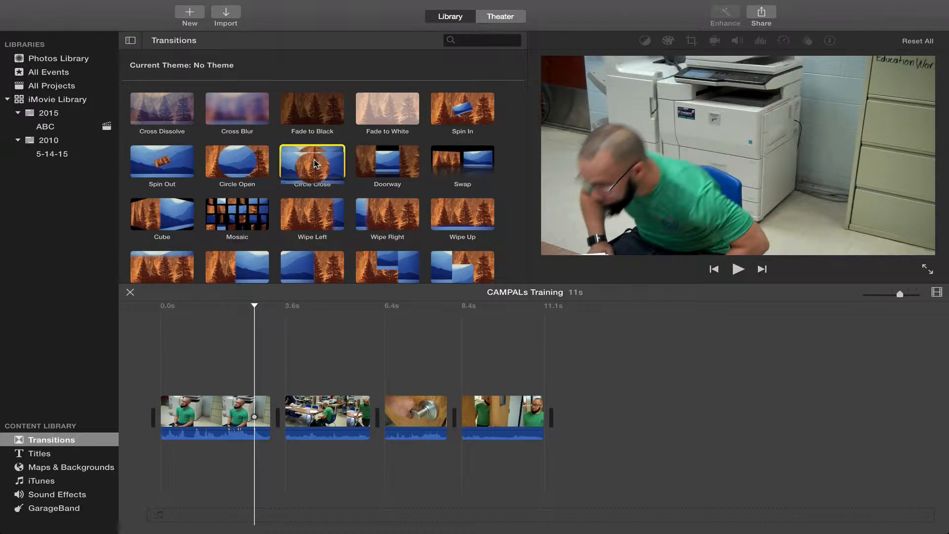
left_click_drag(313, 155, 263, 425)
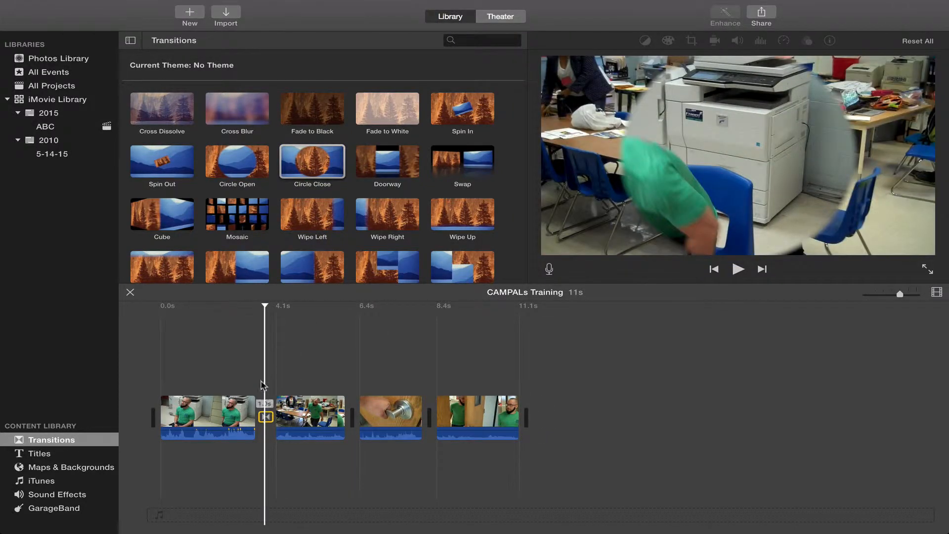
left_click(228, 311)
key("space")
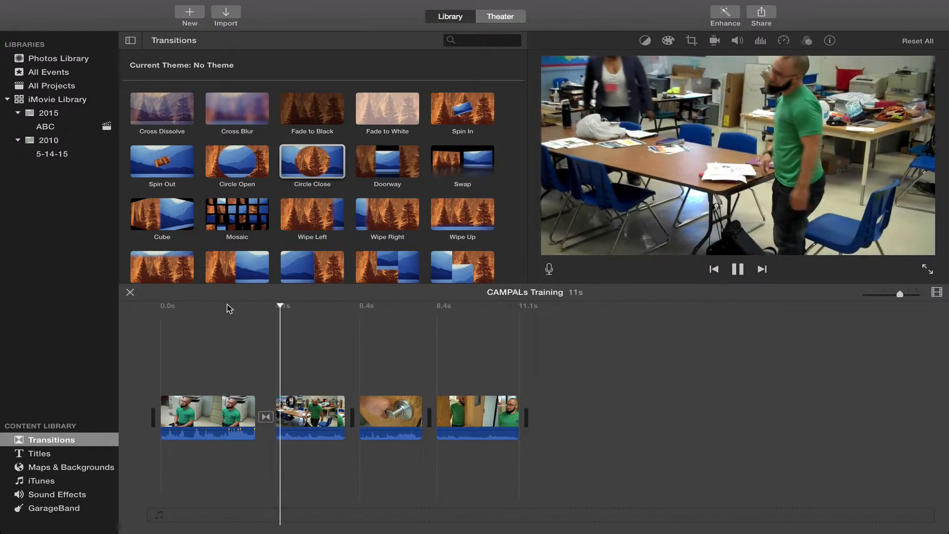
key("space")
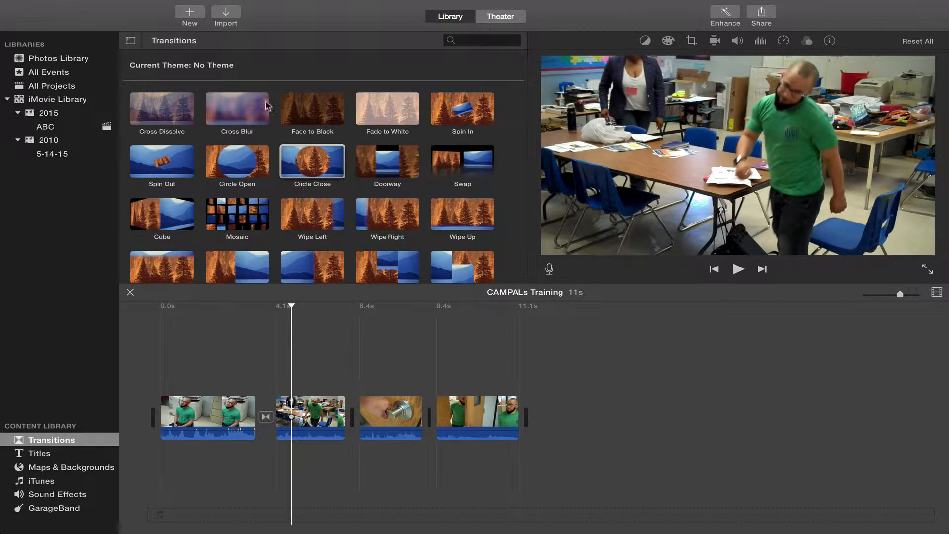
Step: Replace the Circle Close between the first two clips with a Page Curl Right transition and play it back
left_click(162, 117)
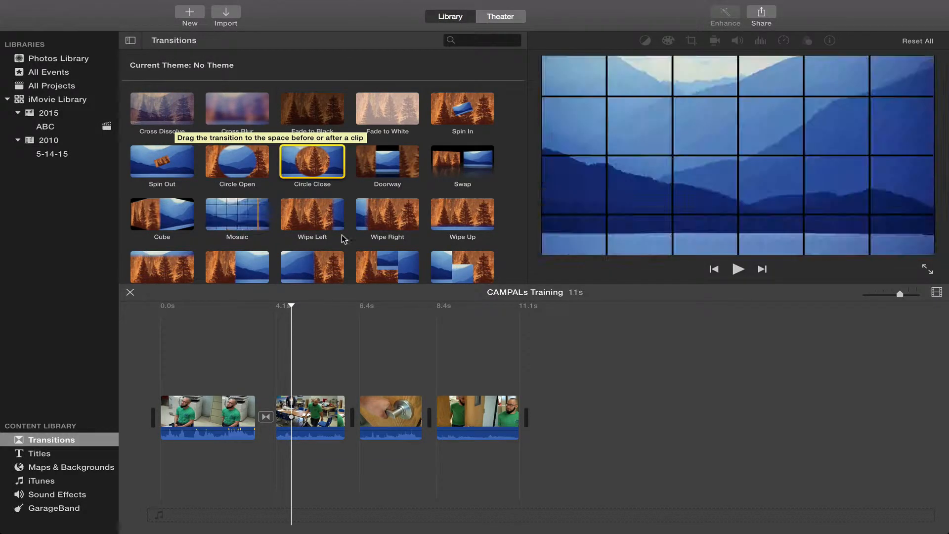
scroll(342, 236, "down", 3)
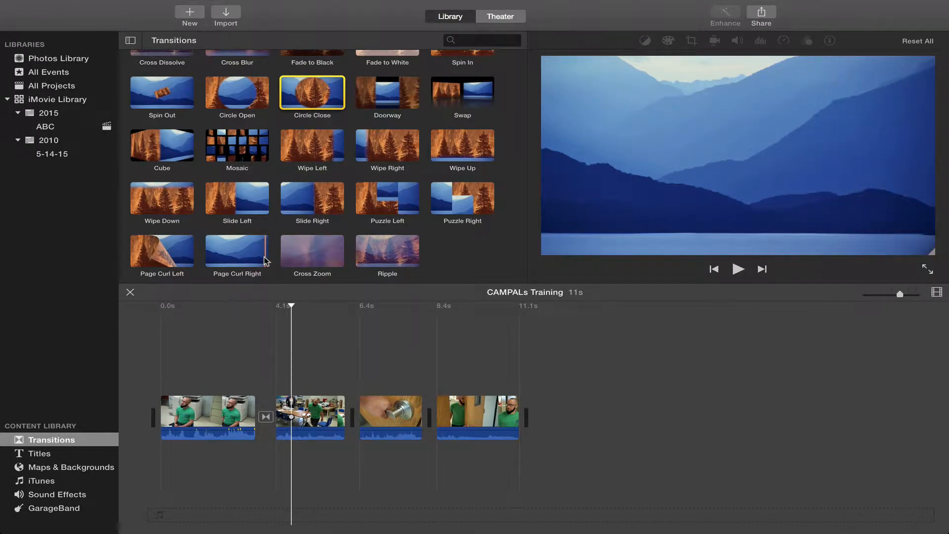
left_click(266, 416)
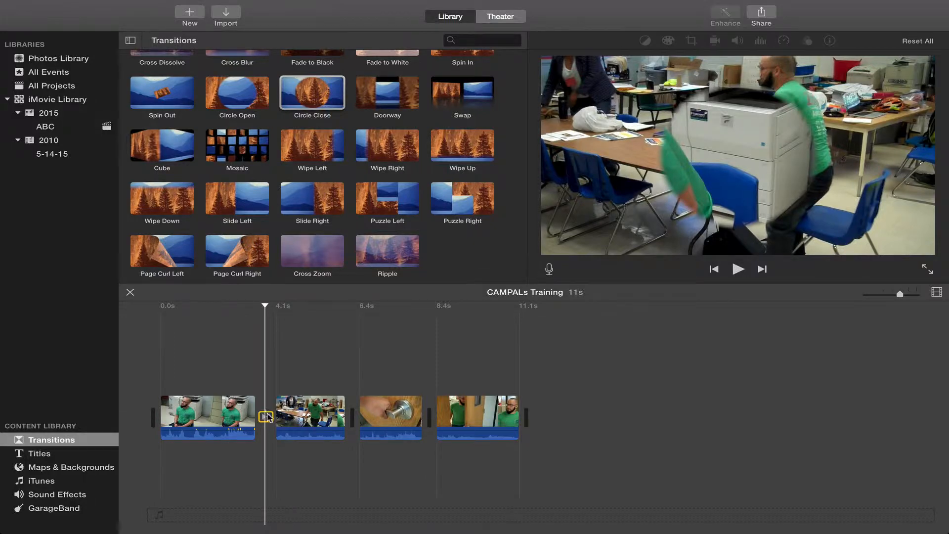
key("Delete")
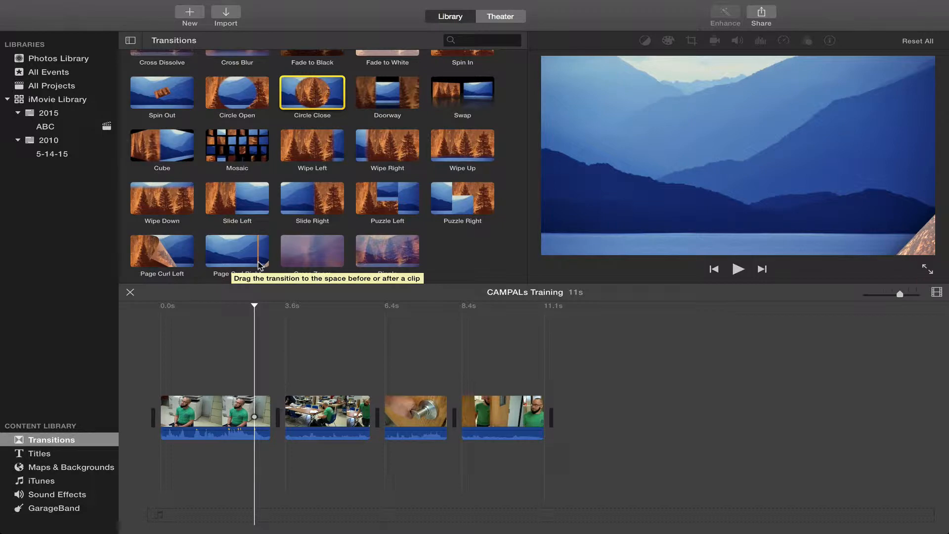
left_click_drag(261, 266, 263, 407)
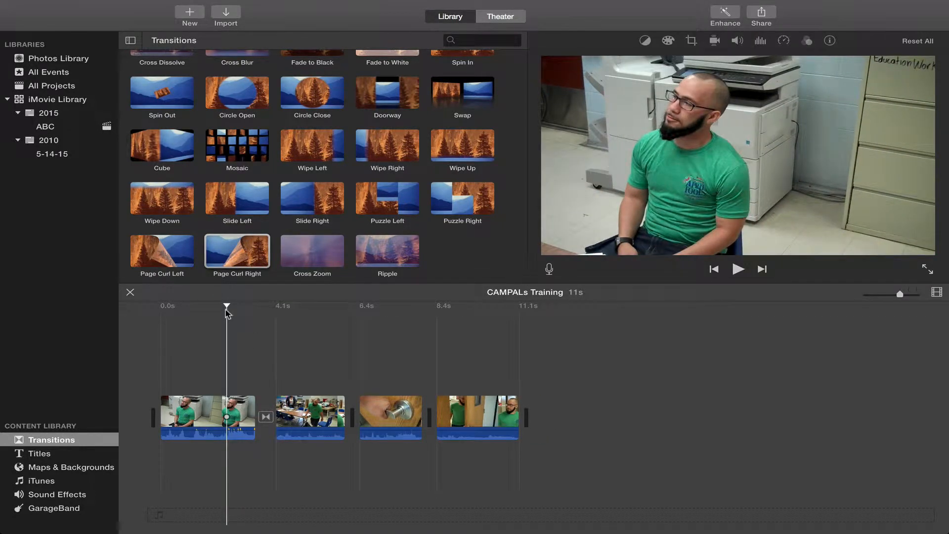
key("space")
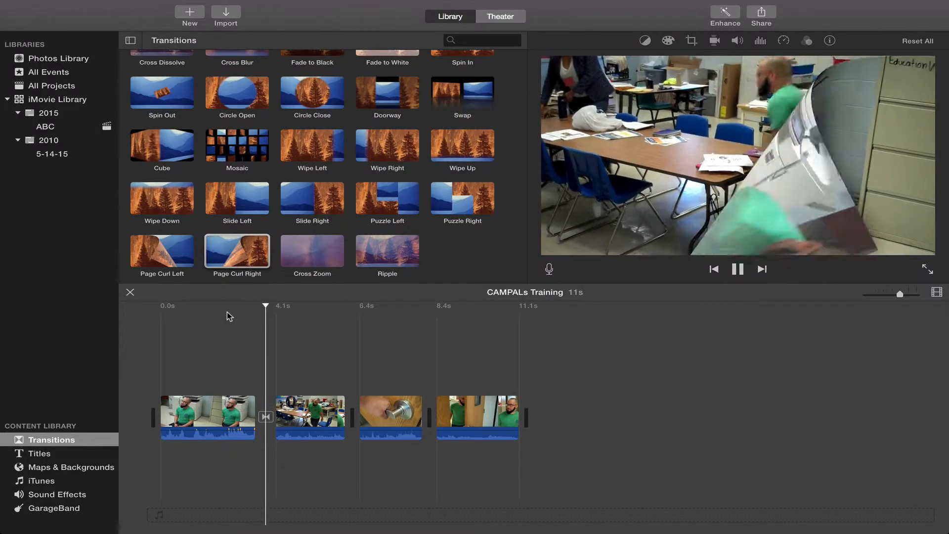
key("space")
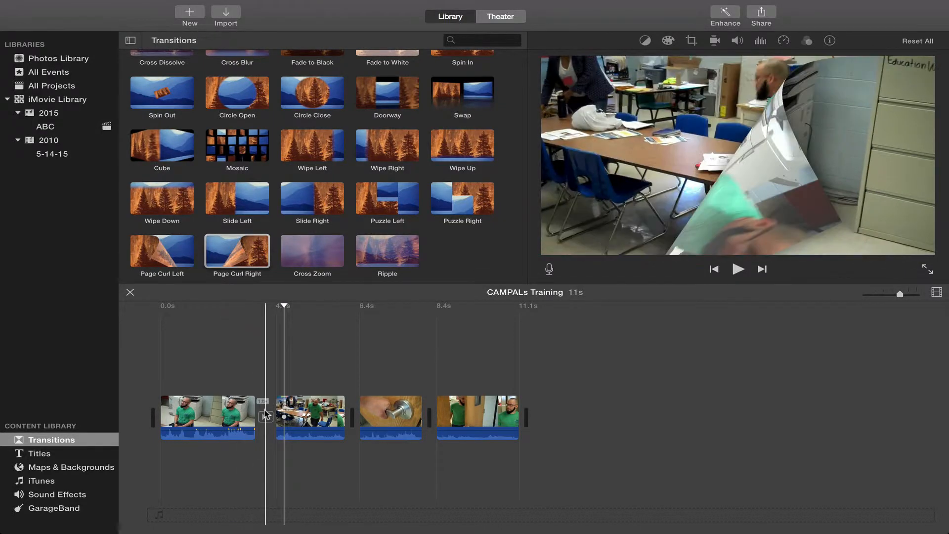
Step: Delete the Page Curl Right transition between the first and second clips
left_click(265, 416)
key("Delete")
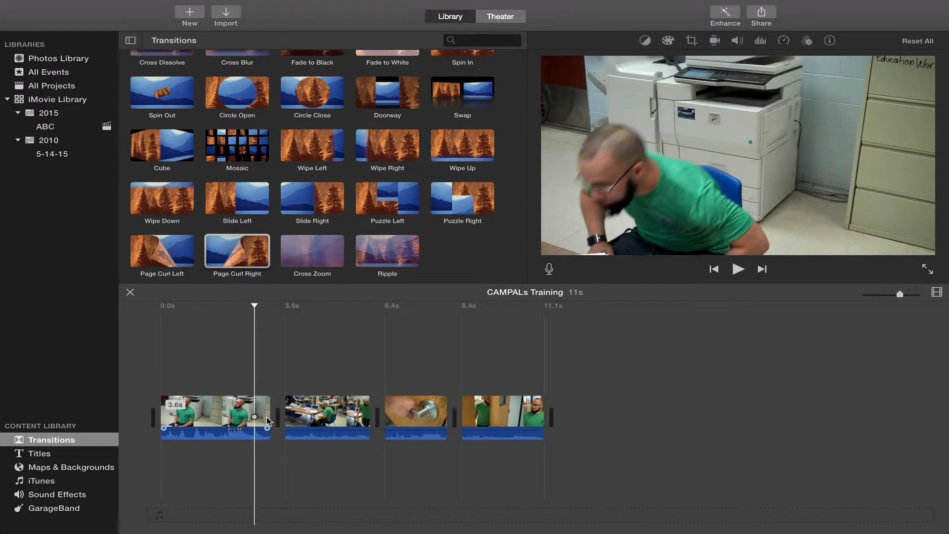
scroll(265, 146, "up", 3)
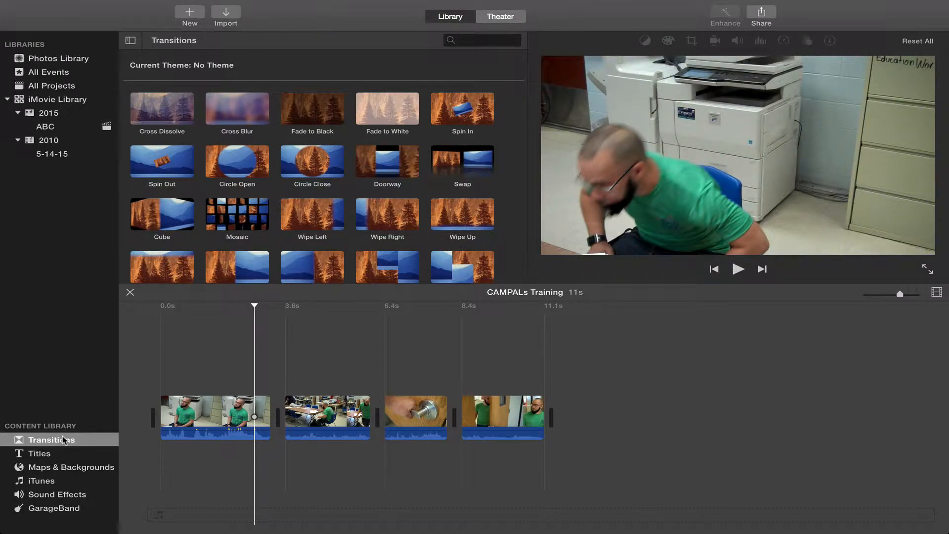
Step: Hide the libraries sidebar and show it again
left_click(131, 42)
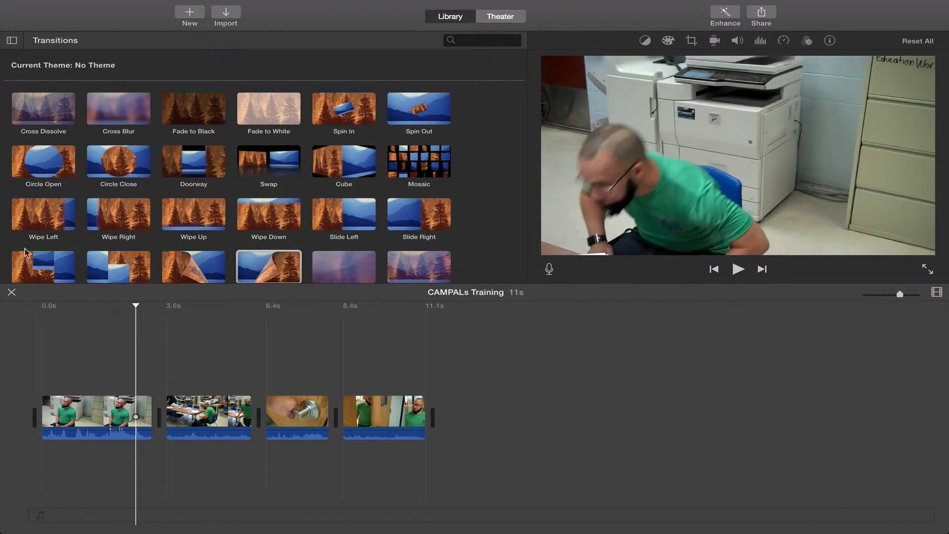
left_click(13, 43)
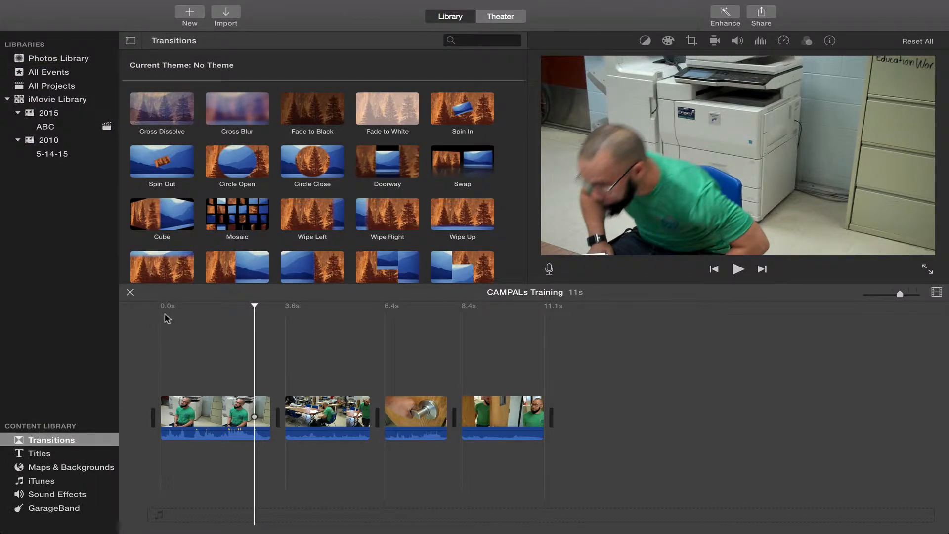
Step: Add a Prism title to the movie and place it as a standalone title before the first clip
left_click(40, 453)
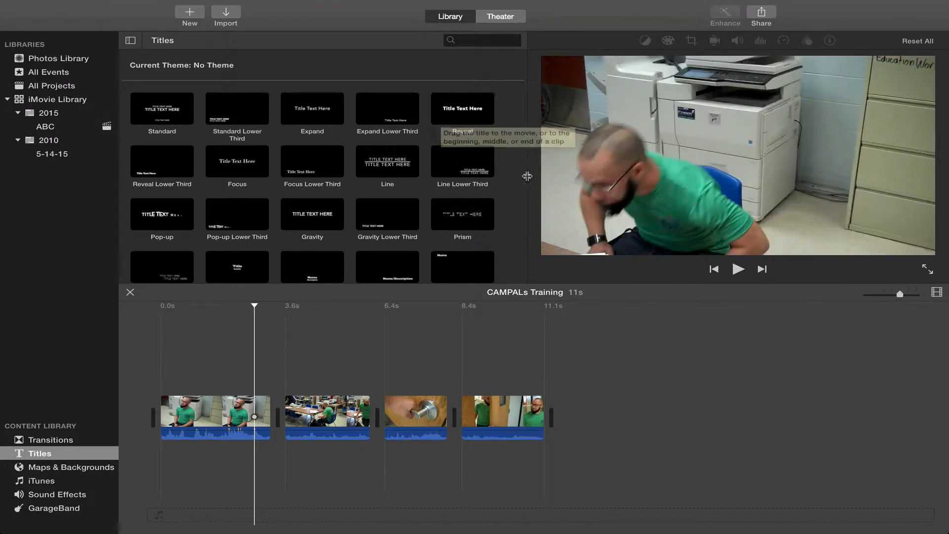
left_click(464, 215)
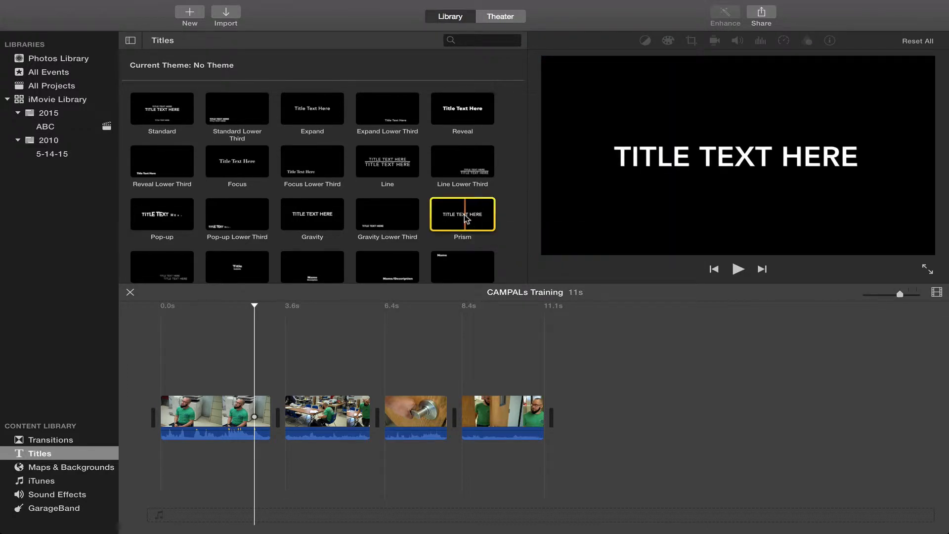
left_click_drag(465, 214, 163, 375)
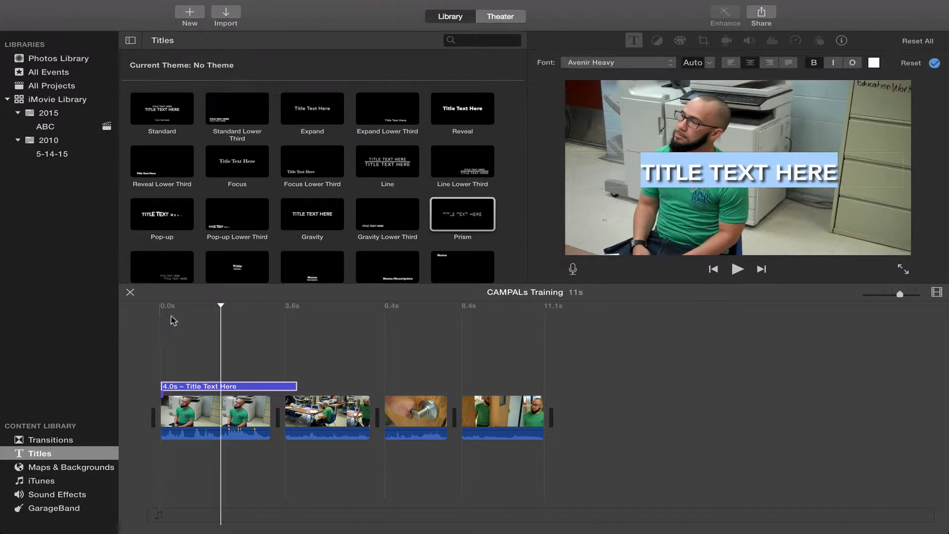
left_click(168, 388)
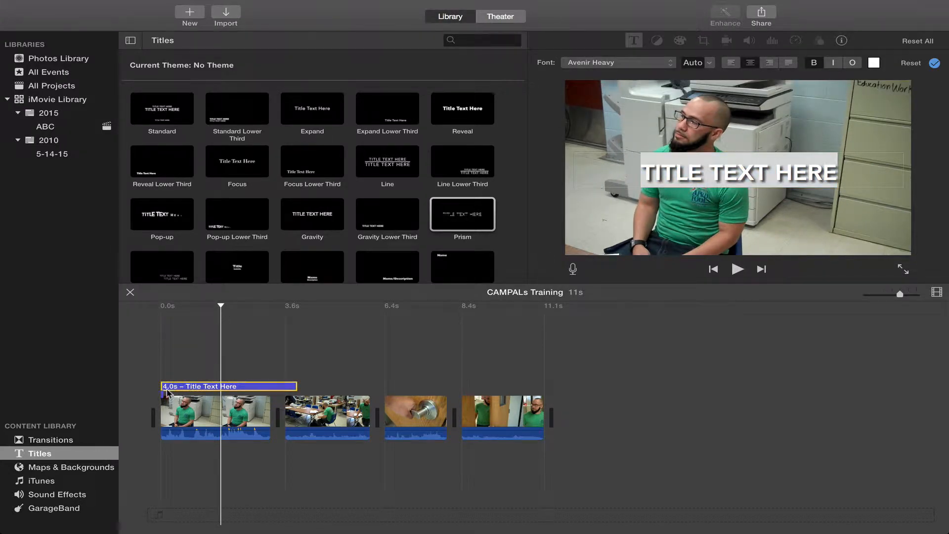
left_click_drag(184, 389, 159, 424)
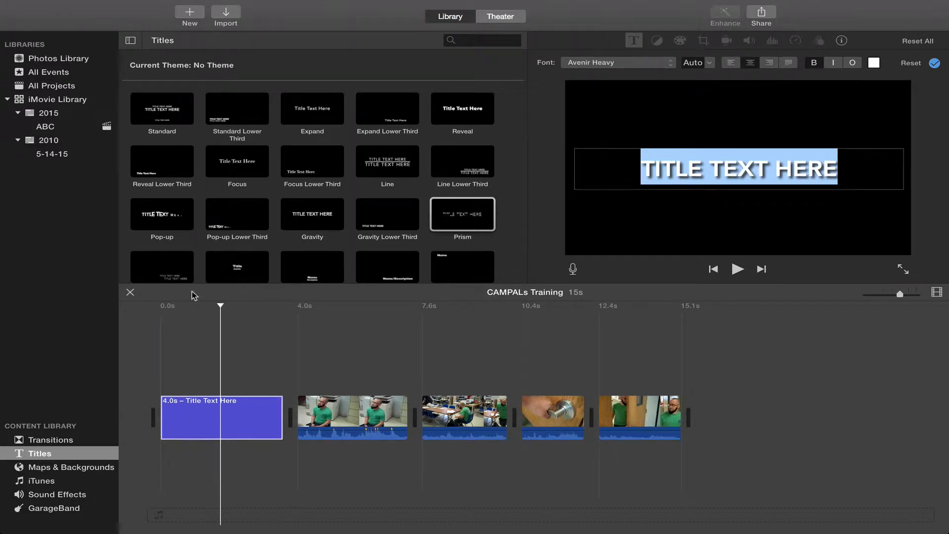
Step: Play the Prism title from the beginning of the movie to preview its animation
left_click(161, 309)
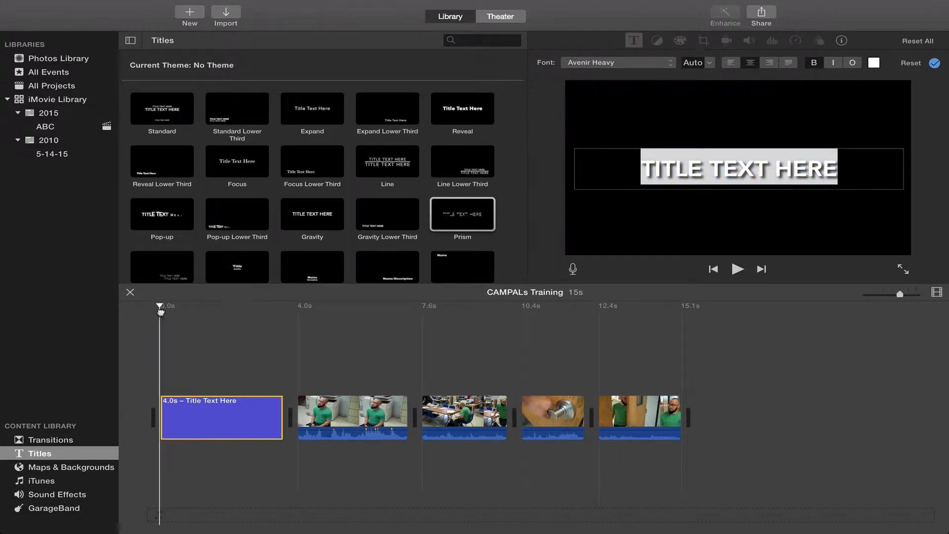
key("space")
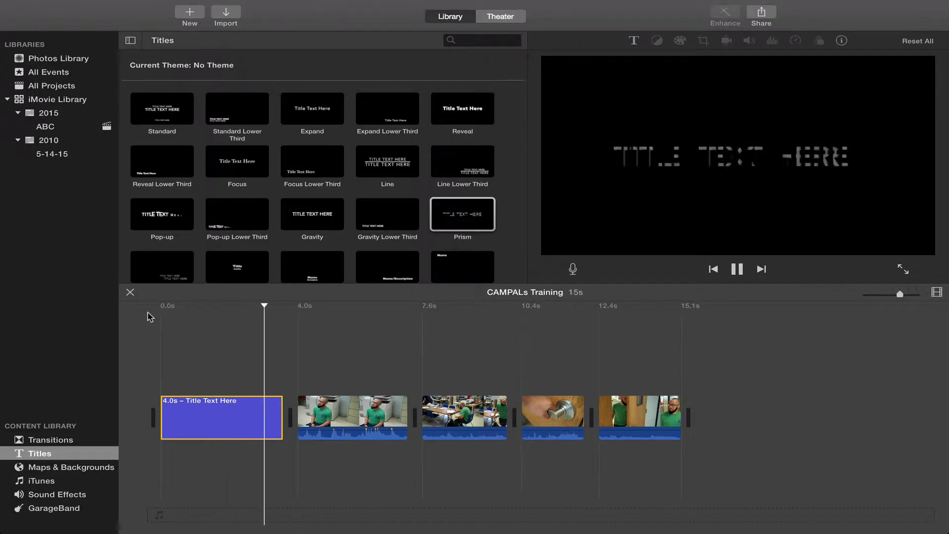
key("space")
Step: Try the title text in italic without bold, and reapply the Avenir Heavy font
double_click(221, 425)
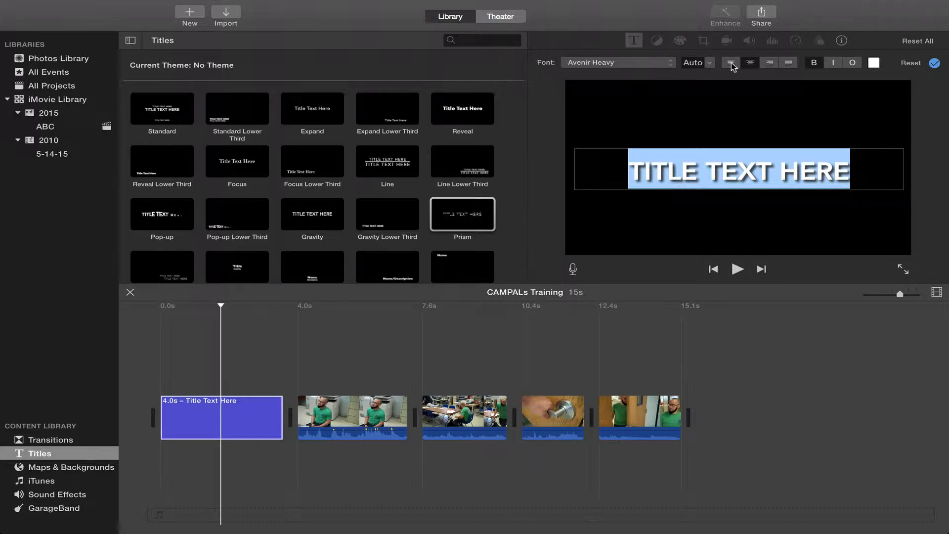
left_click(835, 64)
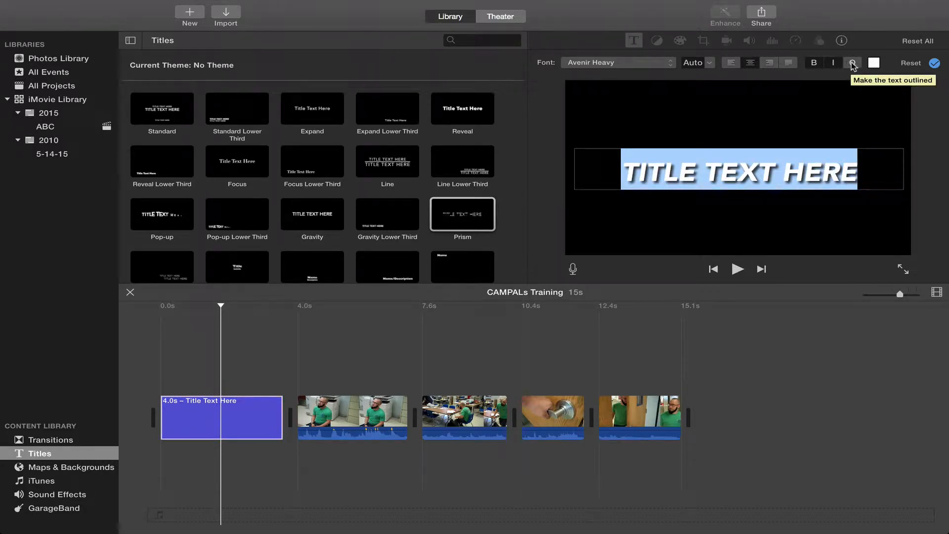
left_click(815, 64)
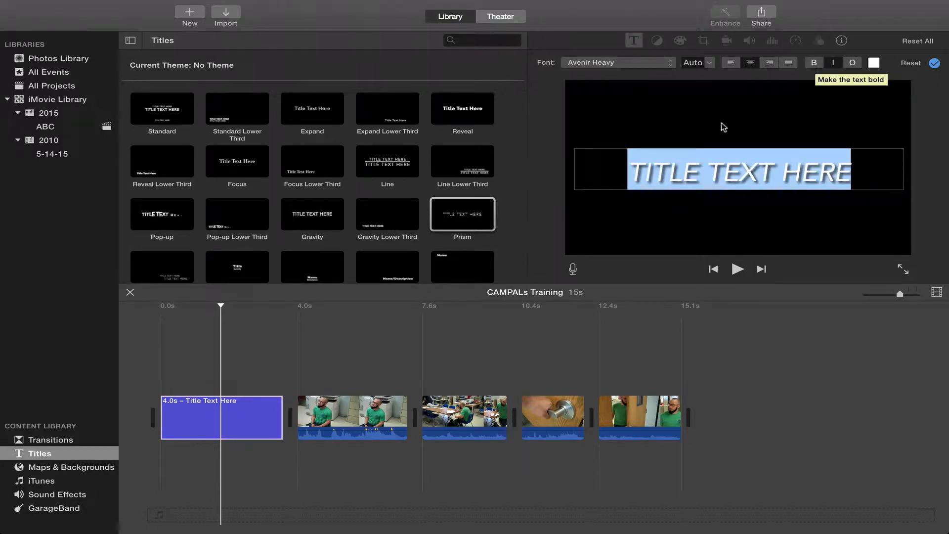
left_click(643, 69)
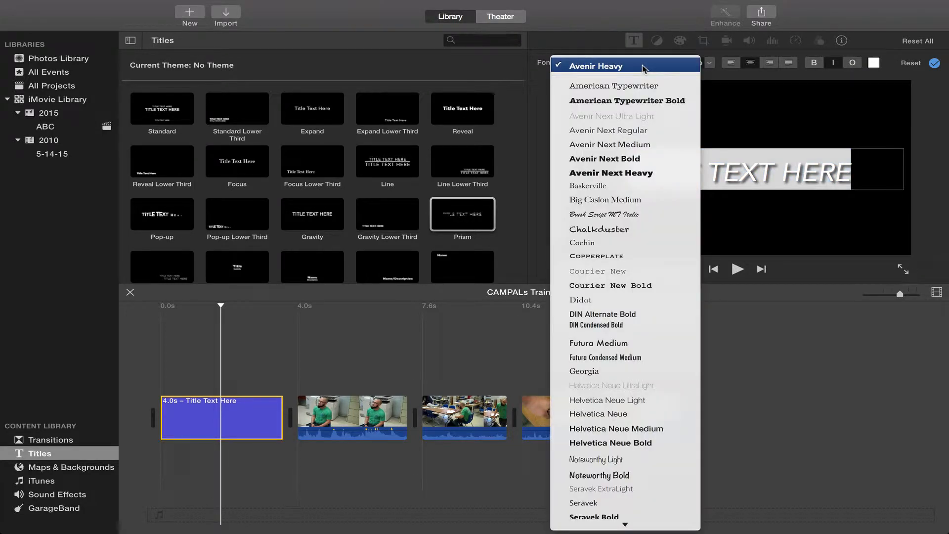
left_click(644, 69)
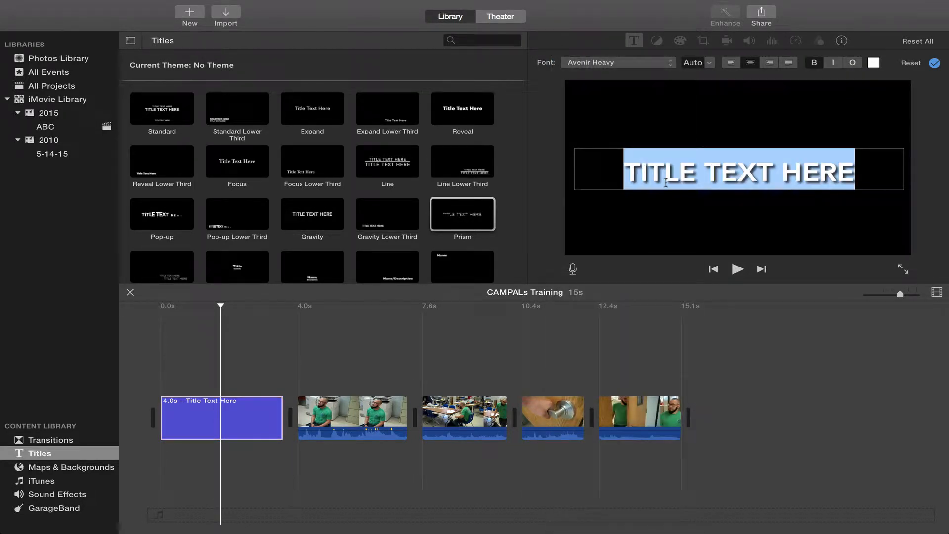
Step: Set the opening title's text to "GETTING UP" and play it from the start of the movie
type("GETTING UP")
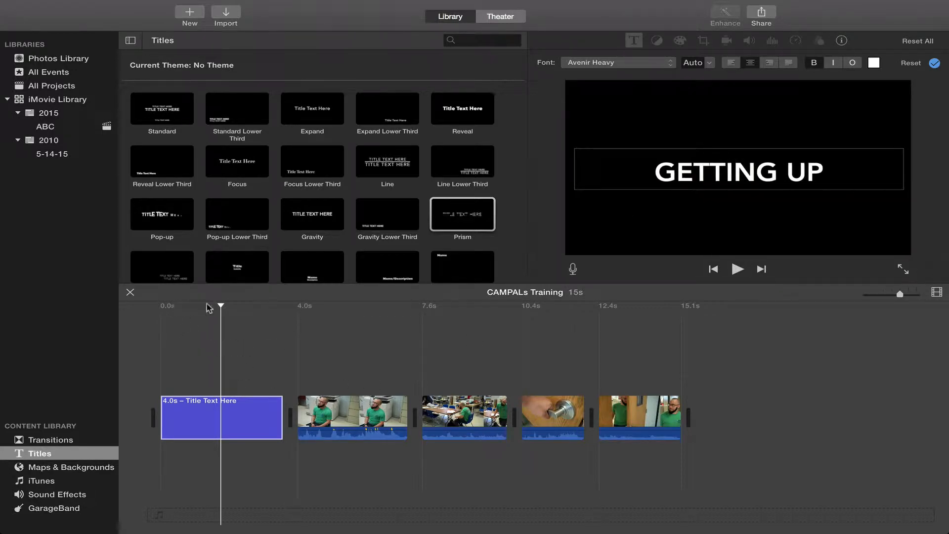
left_click_drag(218, 334, 150, 341)
key("space")
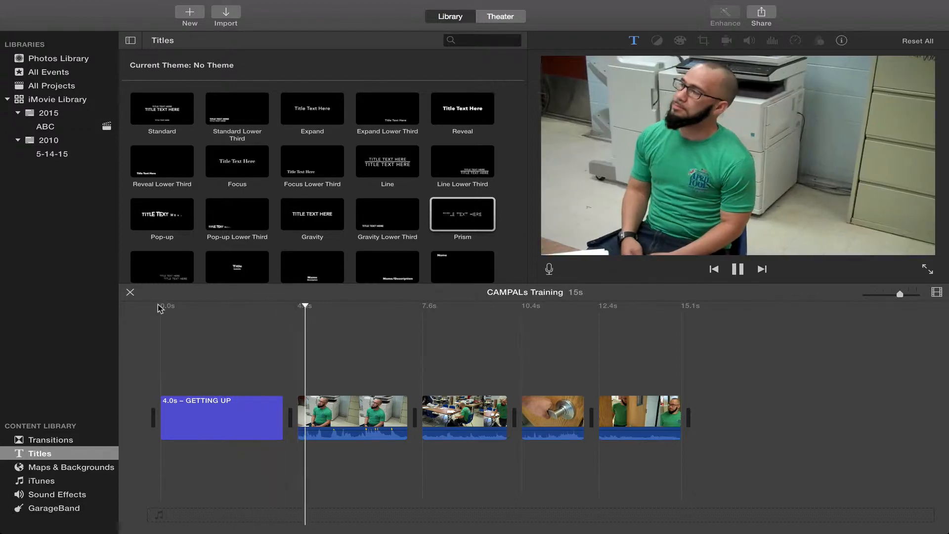
key("space")
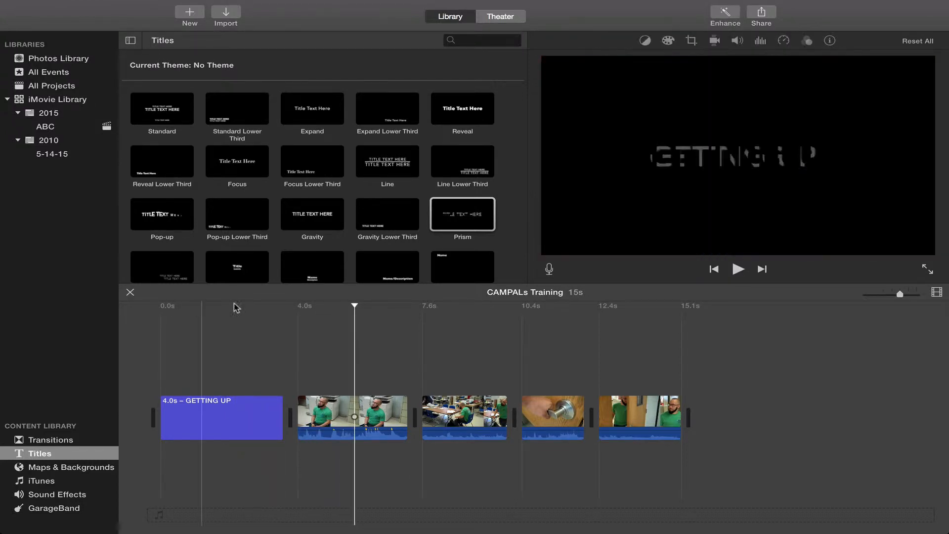
key("space")
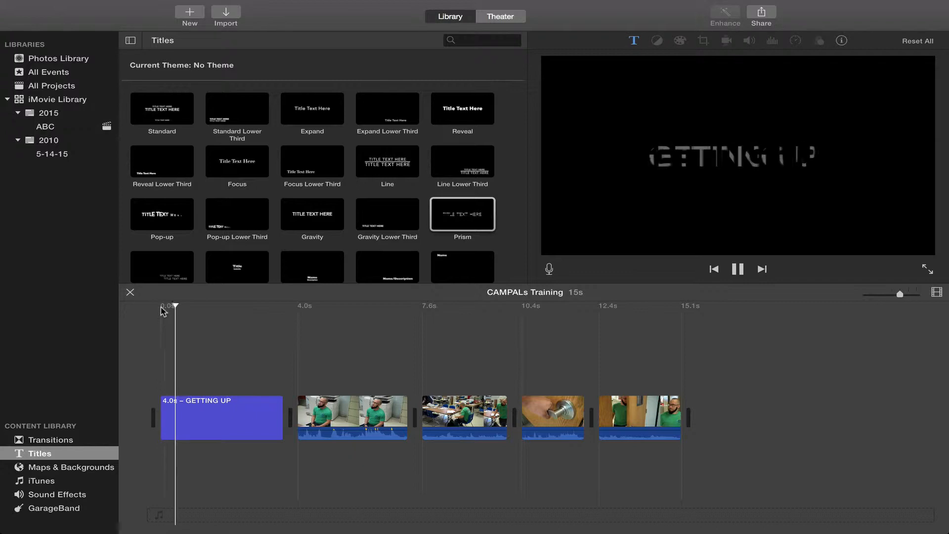
key("space")
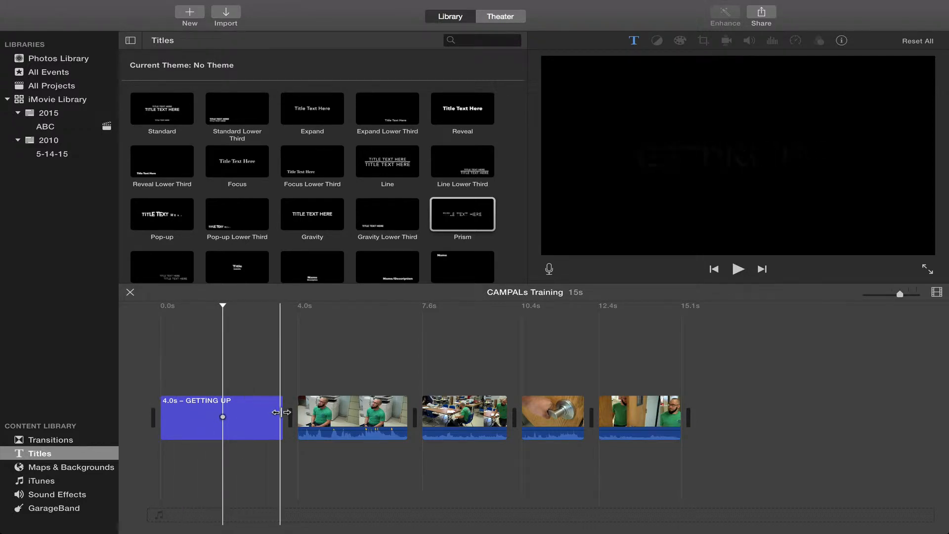
Step: Shorten the GETTING UP title to 2.5 seconds and play it from the start of the movie
left_click_drag(282, 412, 231, 418)
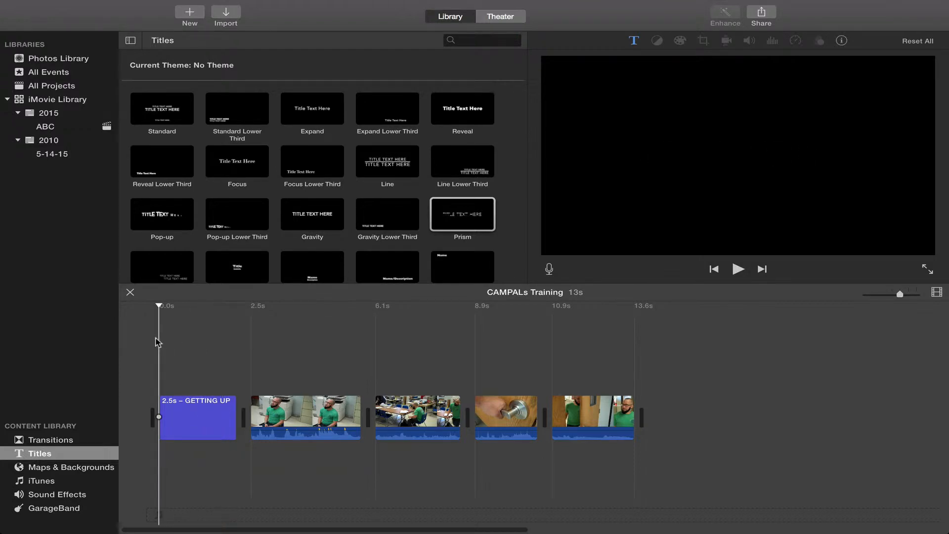
key("space")
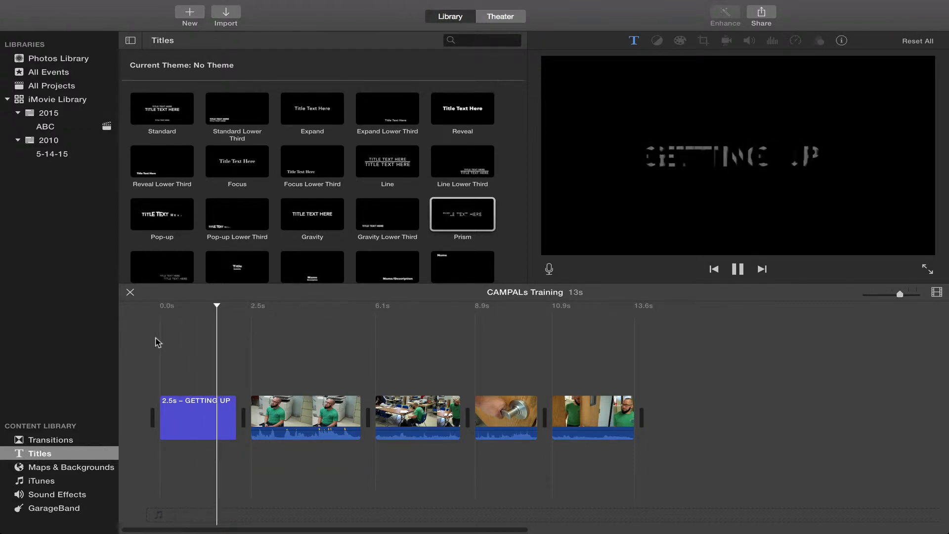
key("space")
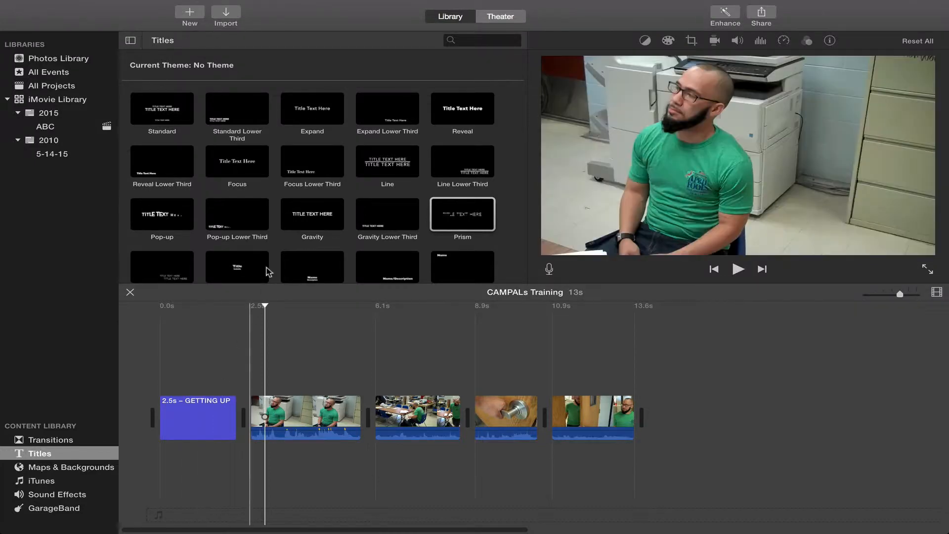
Step: Move the GETTING UP title above the first clip as an overlay and play it from the start
scroll(287, 227, "down", 5)
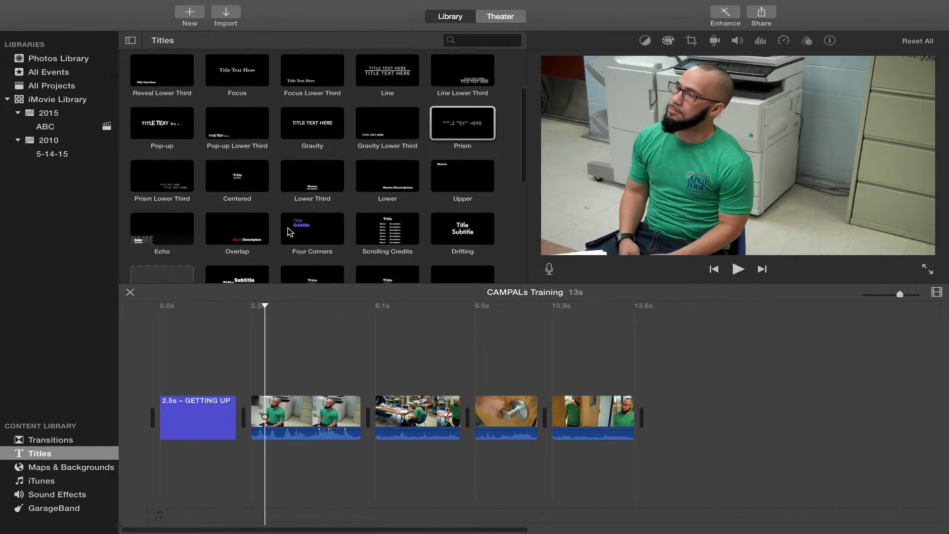
scroll(287, 227, "up", 2)
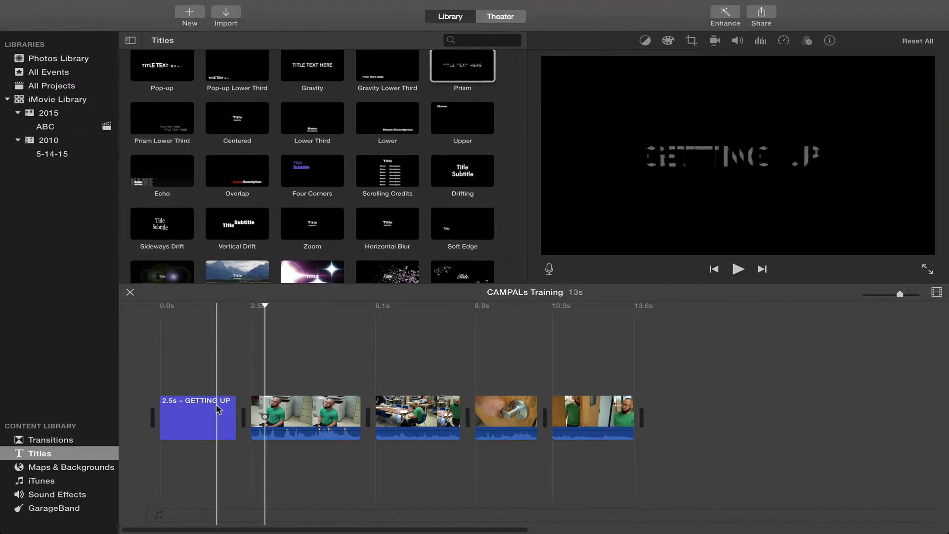
left_click(193, 412)
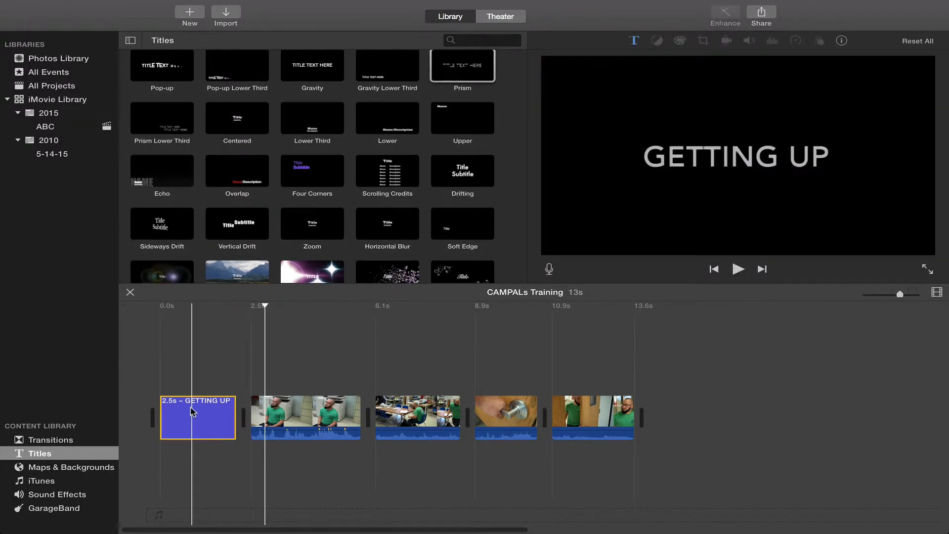
mouse_move(193, 411)
left_mouse_down()
mouse_move(193, 380)
mouse_move(170, 415)
mouse_move(196, 412)
left_mouse_up()
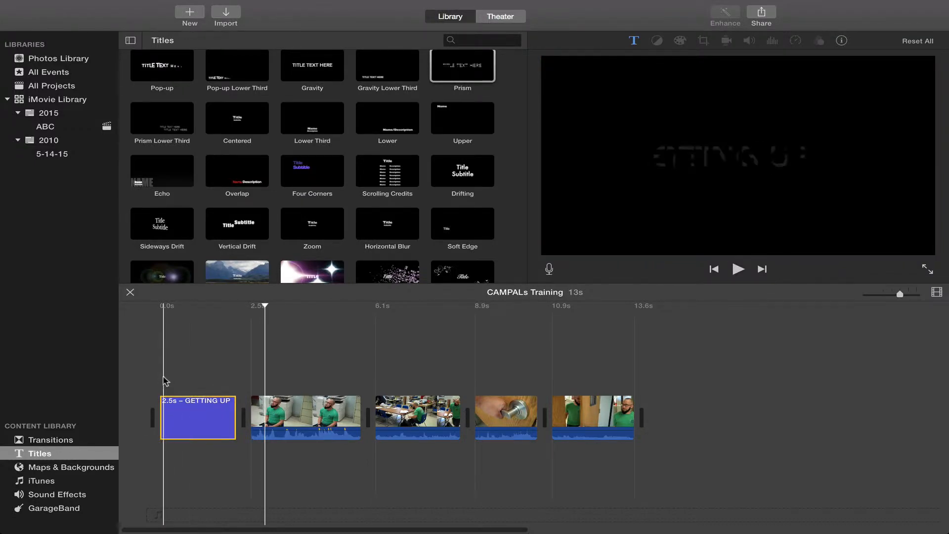
left_click_drag(193, 428, 195, 379)
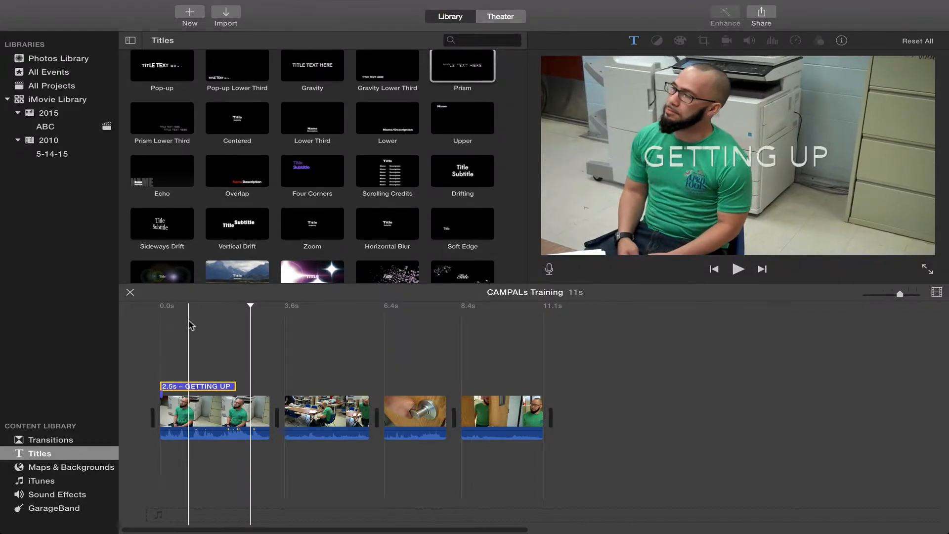
left_click(159, 307)
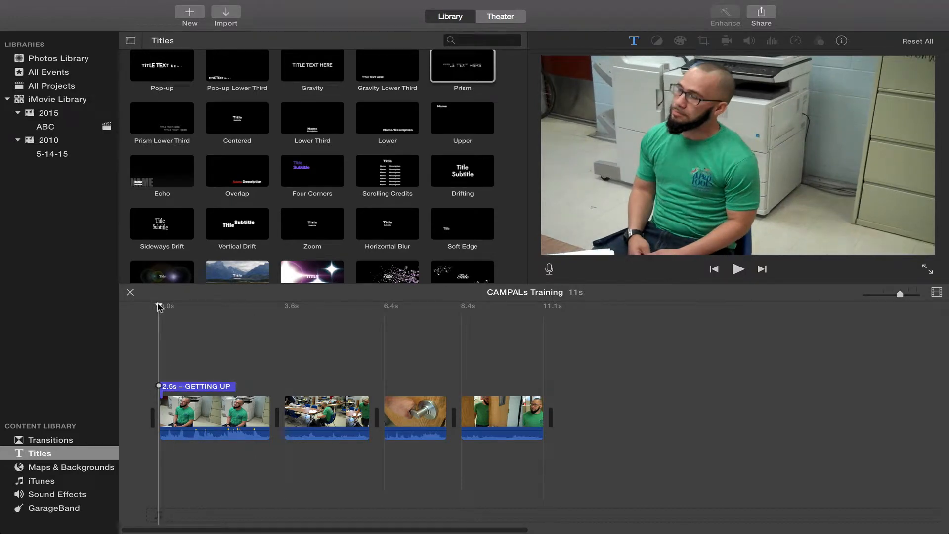
key("space")
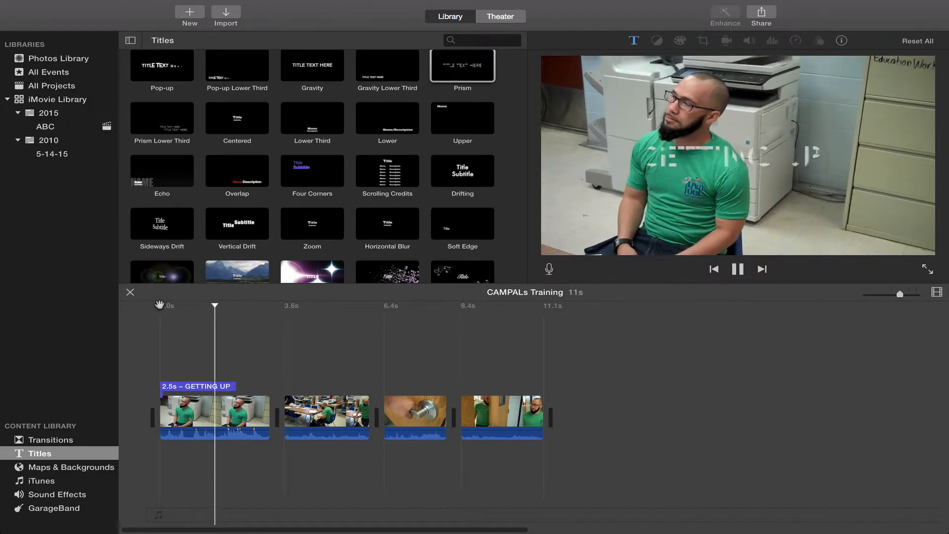
key("space")
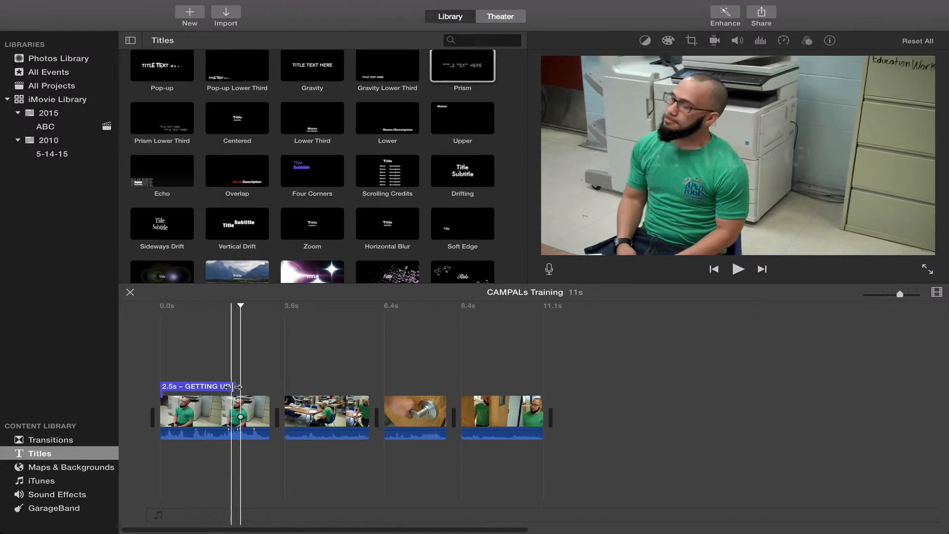
Step: Extend the GETTING UP overlay to 3.6 seconds so it spans the whole first clip, and preview it
left_click_drag(235, 386, 267, 387)
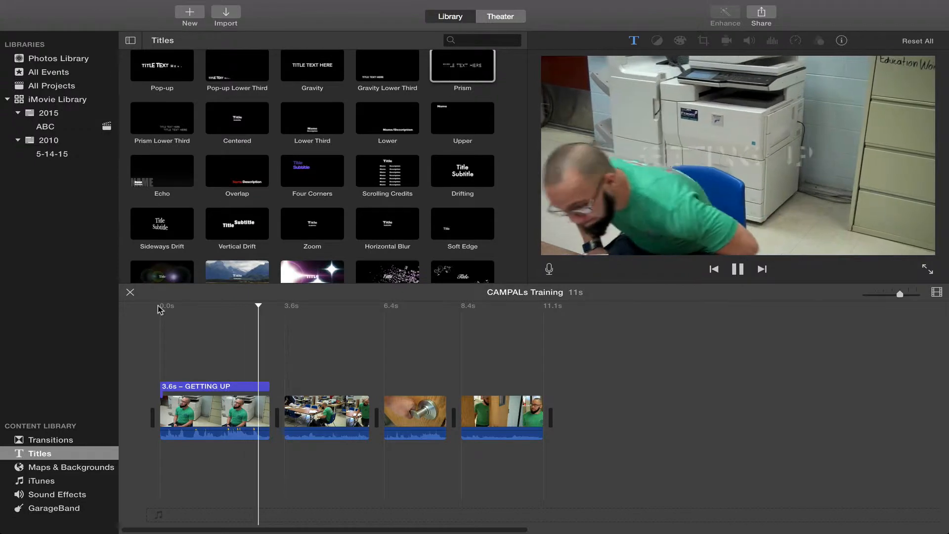
key("space")
scroll(239, 352, "left", 1)
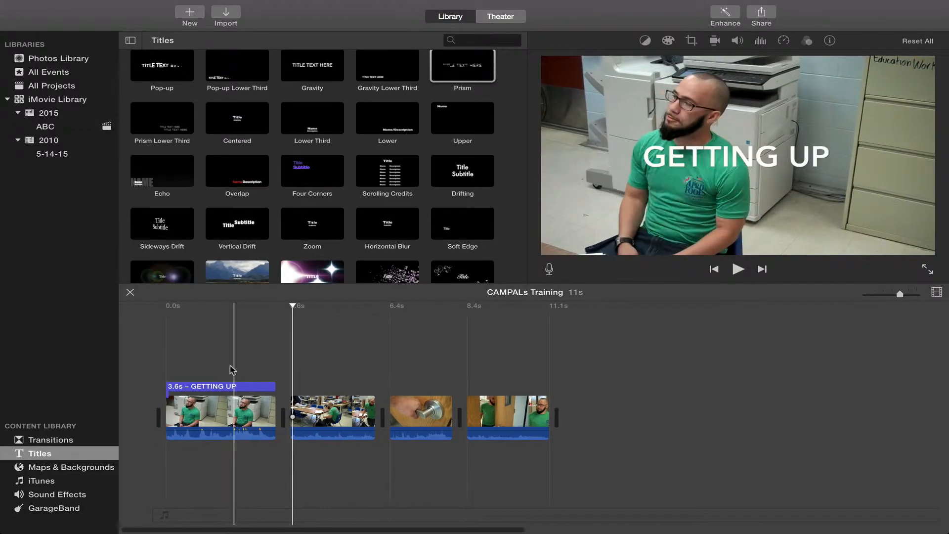
scroll(256, 386, "left", 1)
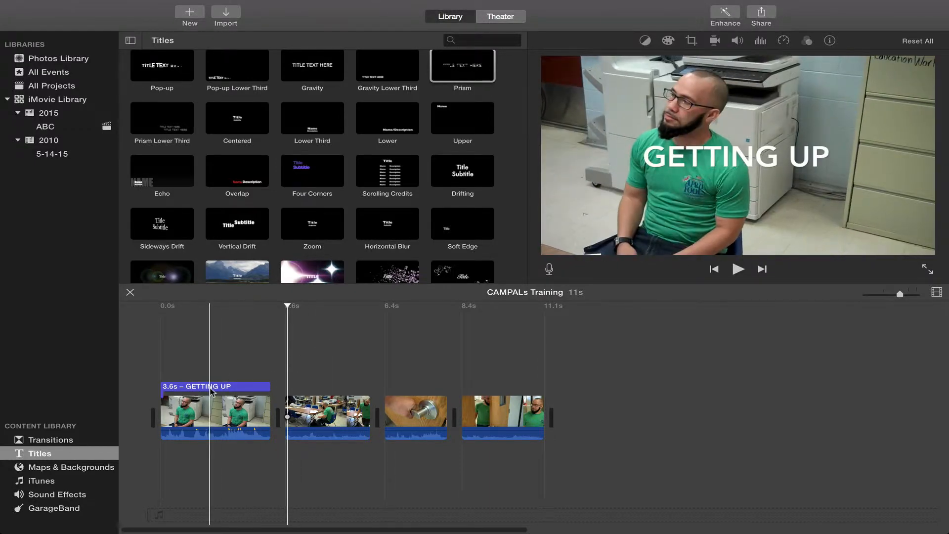
left_click(167, 308)
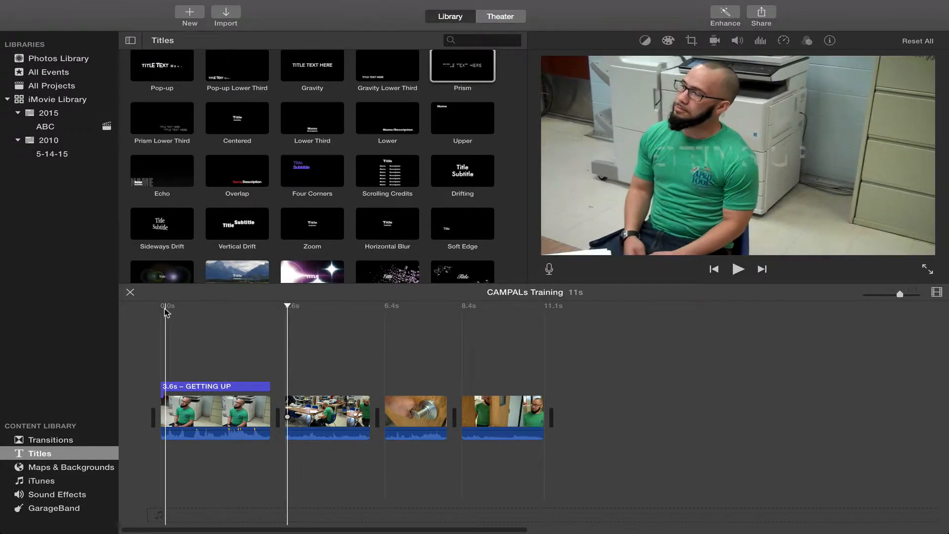
key("space")
key("space")
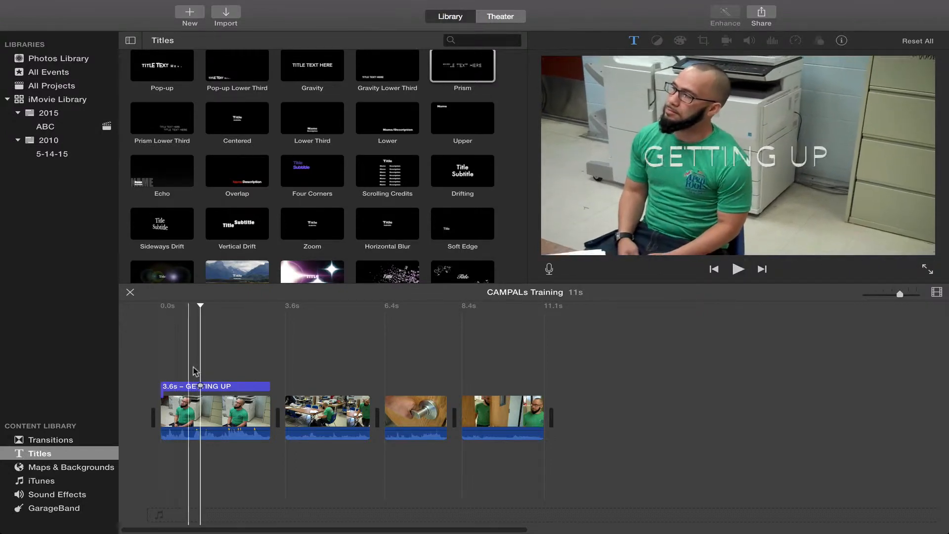
Step: Delete the GETTING UP title and place a Gravity Lower Third title over the start of the first clip
left_click(222, 387)
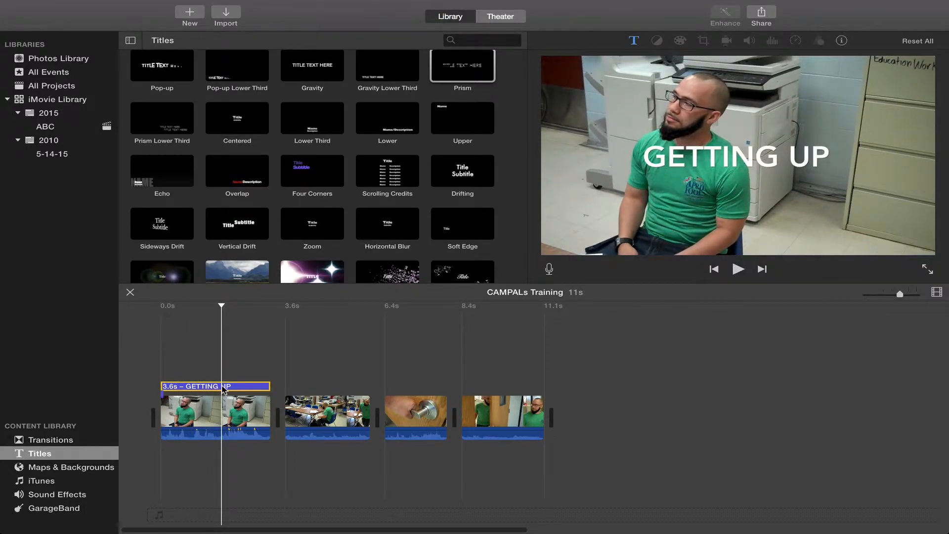
key("Delete")
scroll(475, 164, "up", 5)
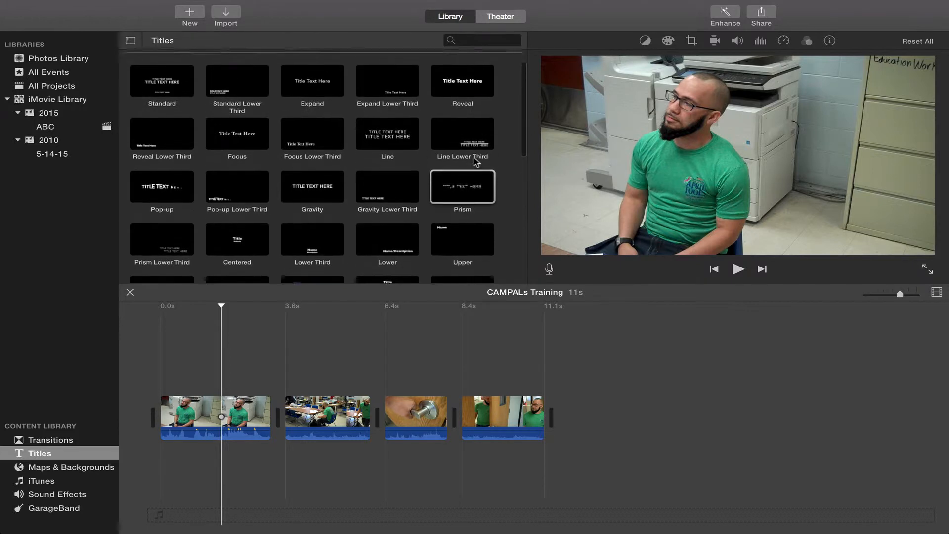
scroll(475, 162, "up", 2)
left_click(385, 211)
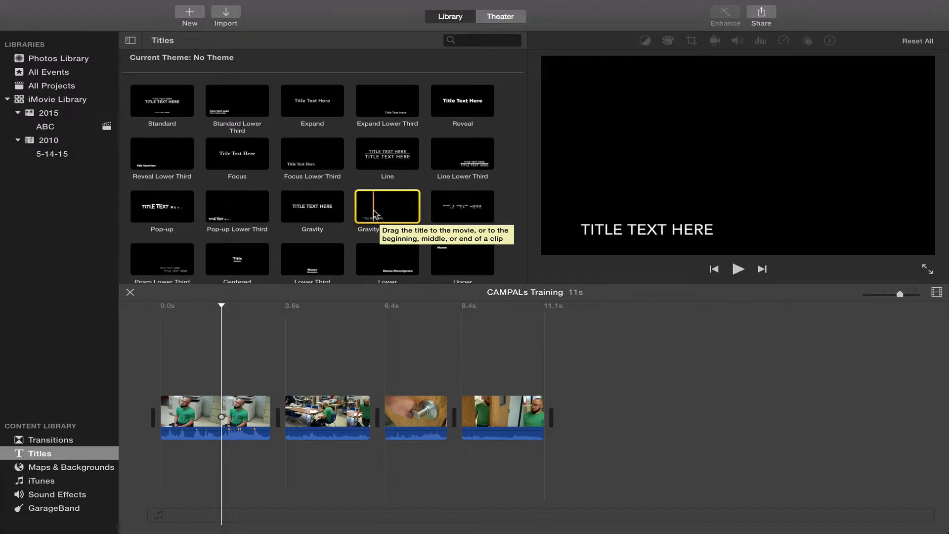
left_click_drag(387, 205, 159, 382)
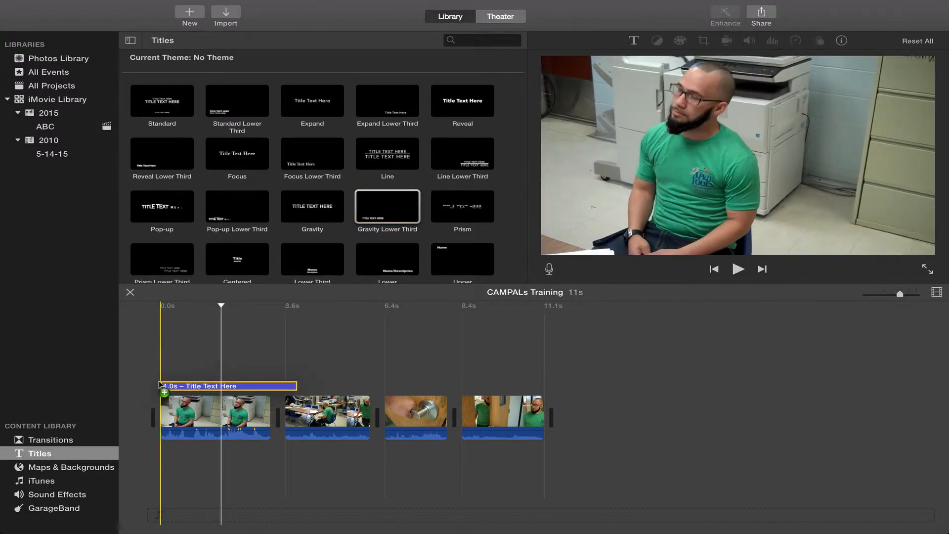
Step: Shorten the Gravity Lower Third title to 3.6 seconds, matching the first clip, and play it from the start
left_click(289, 385)
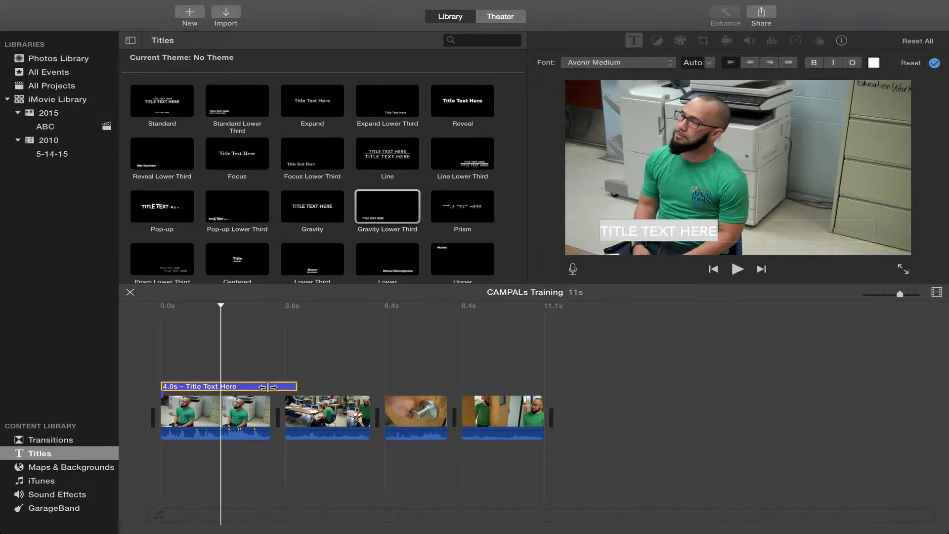
left_click_drag(296, 386, 271, 386)
left_click(161, 309)
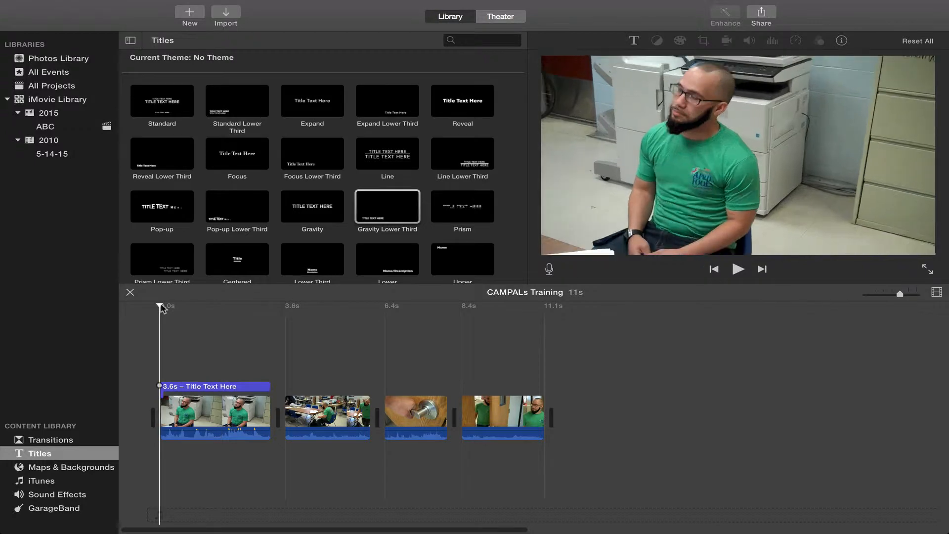
key("space")
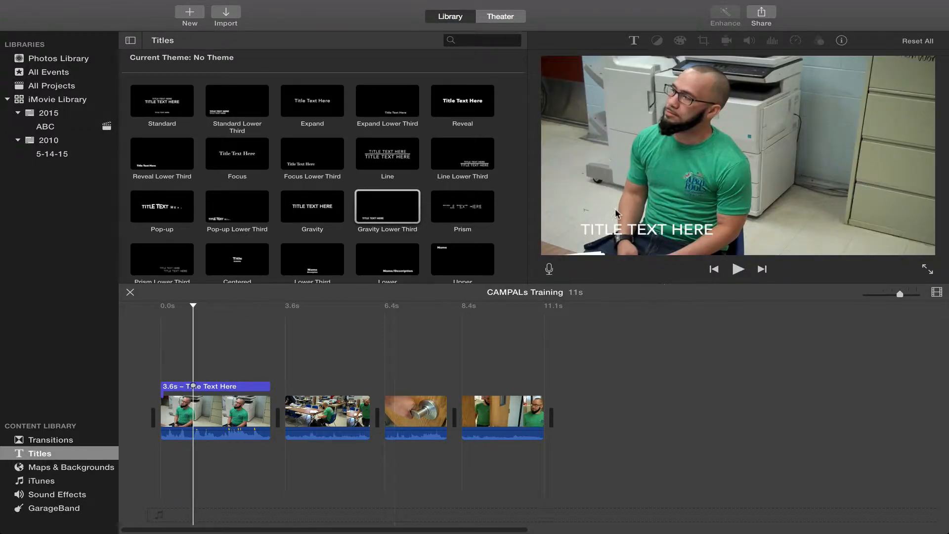
Step: Change the lower third title's text to "THIS MAN!!!!" and play it from the start of the movie
double_click(215, 387)
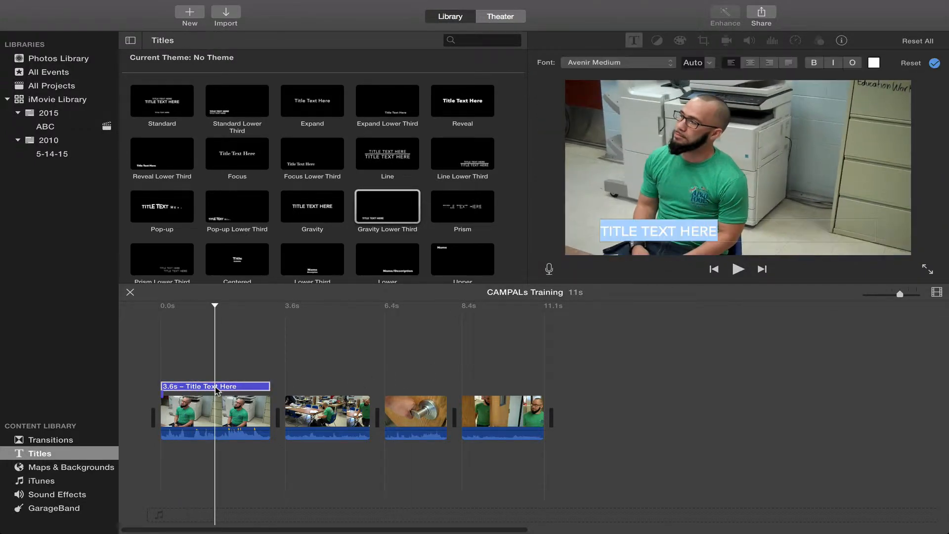
type("GE")
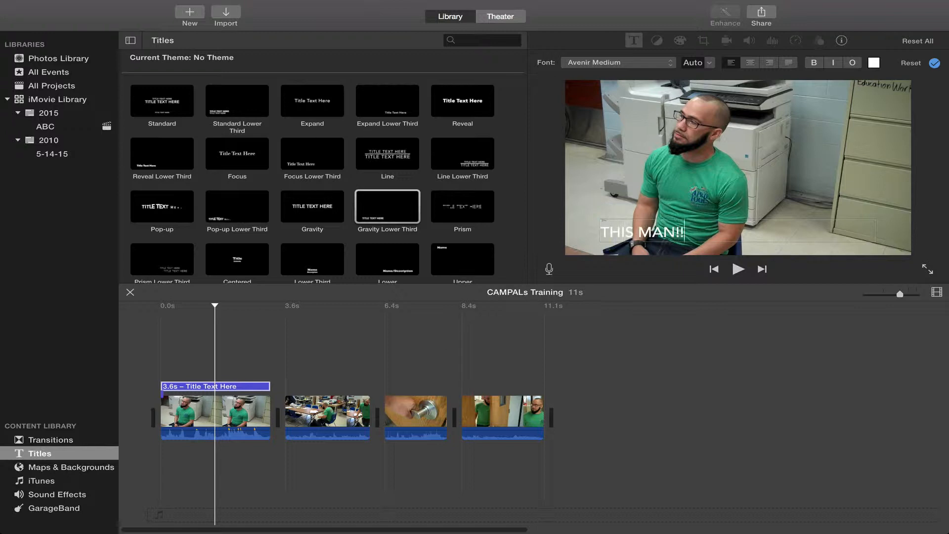
left_click(161, 308)
key("space")
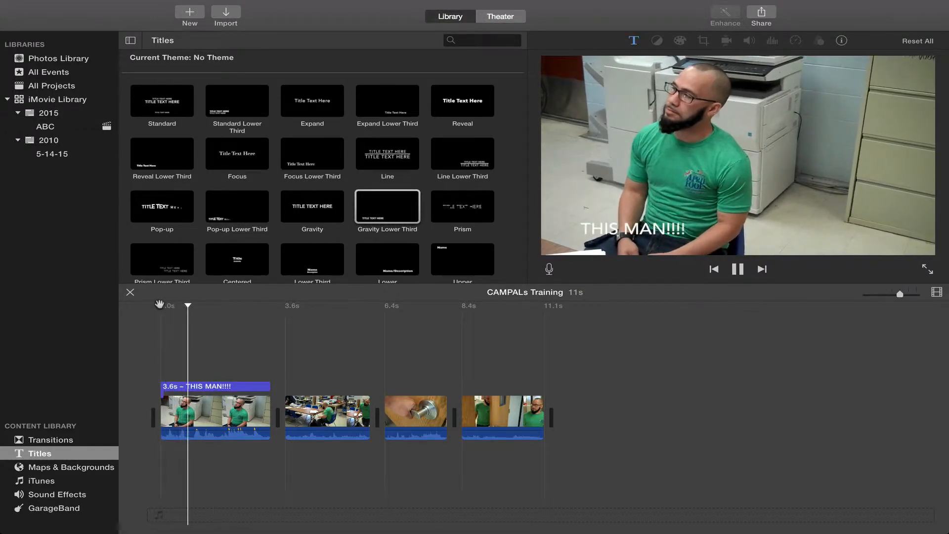
key("space")
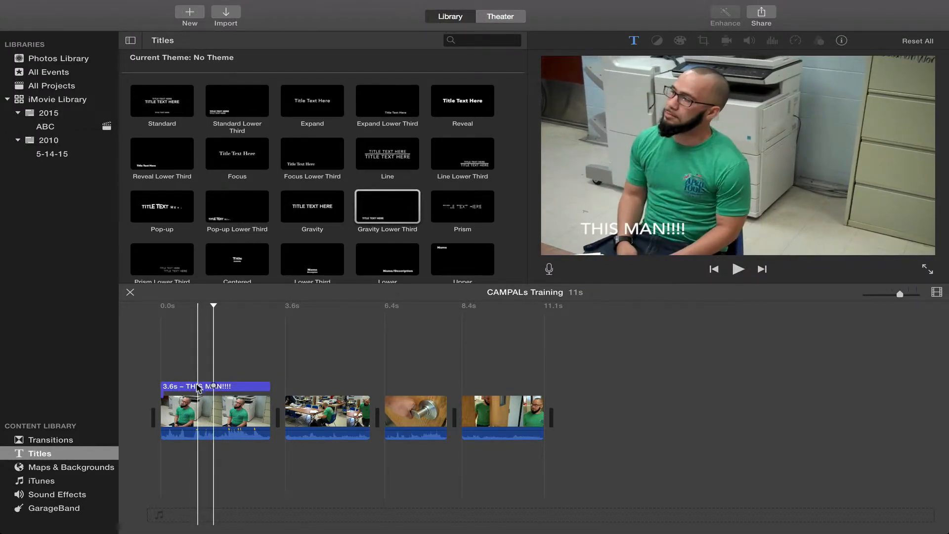
Step: Change the THIS MAN!!!! title's text color to black and play it from the start of the movie
double_click(198, 388)
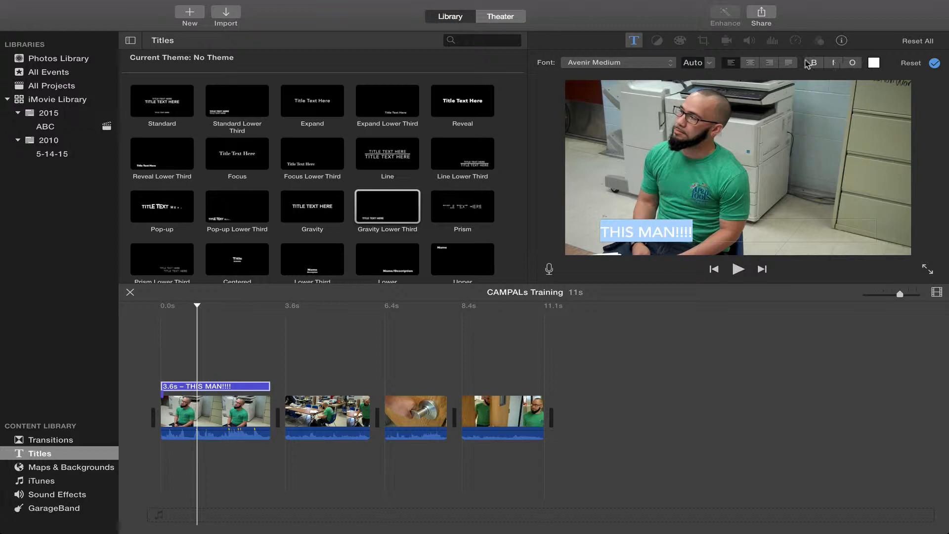
left_click(710, 63)
left_click(710, 63)
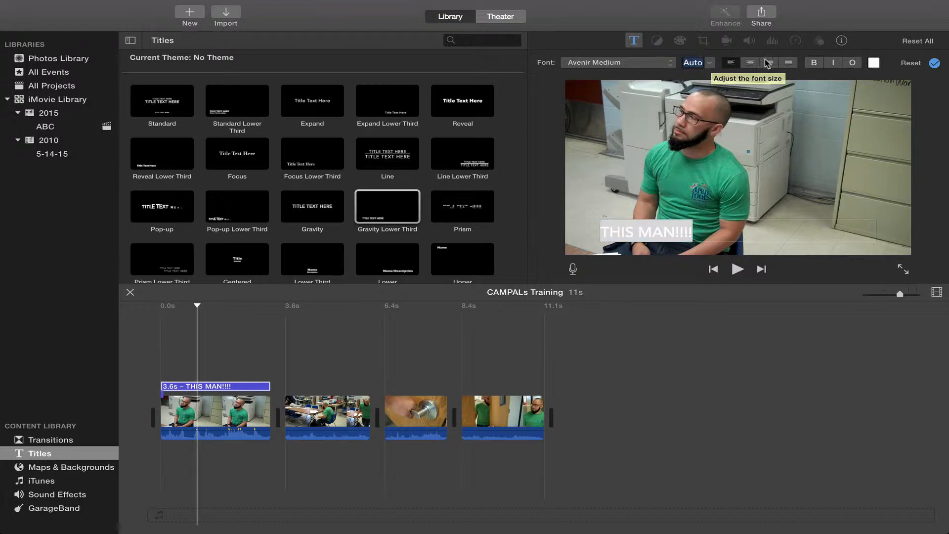
left_click(874, 63)
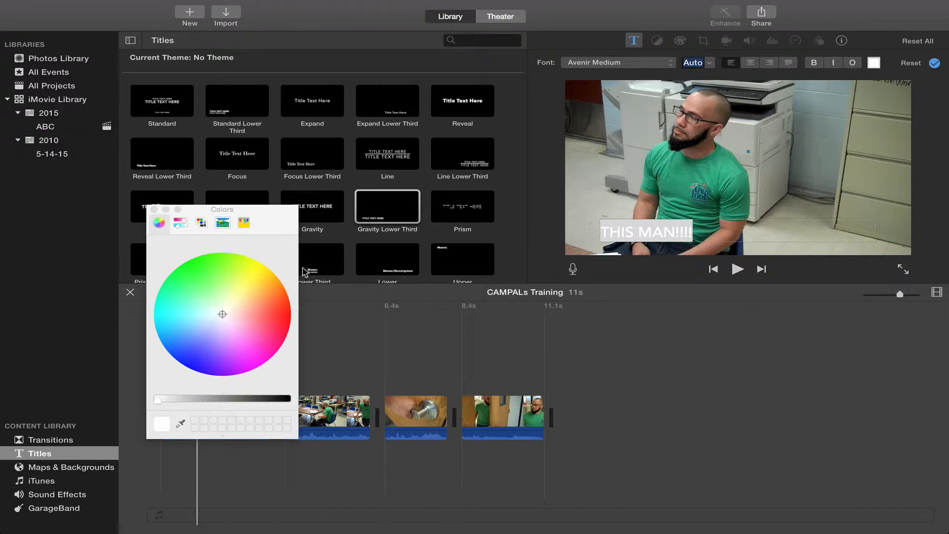
left_click_drag(266, 400, 294, 402)
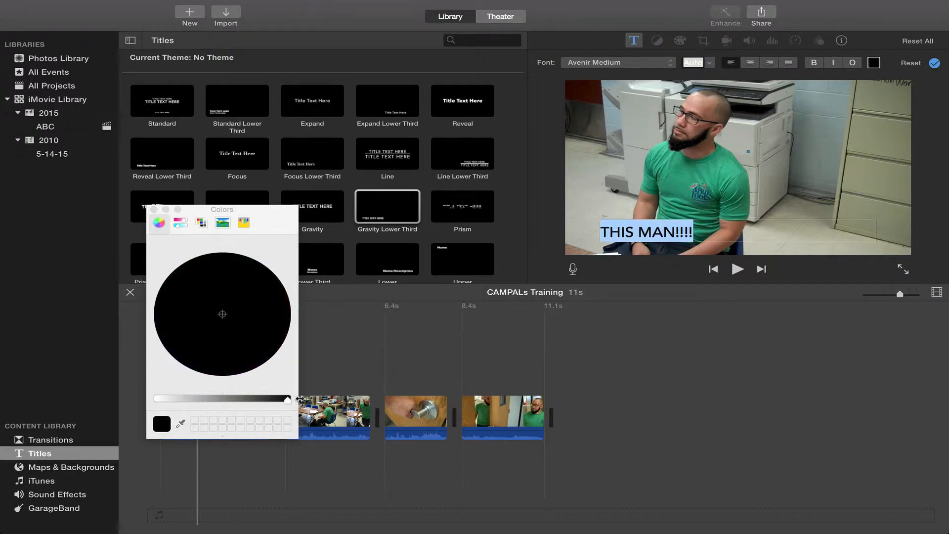
left_click(153, 209)
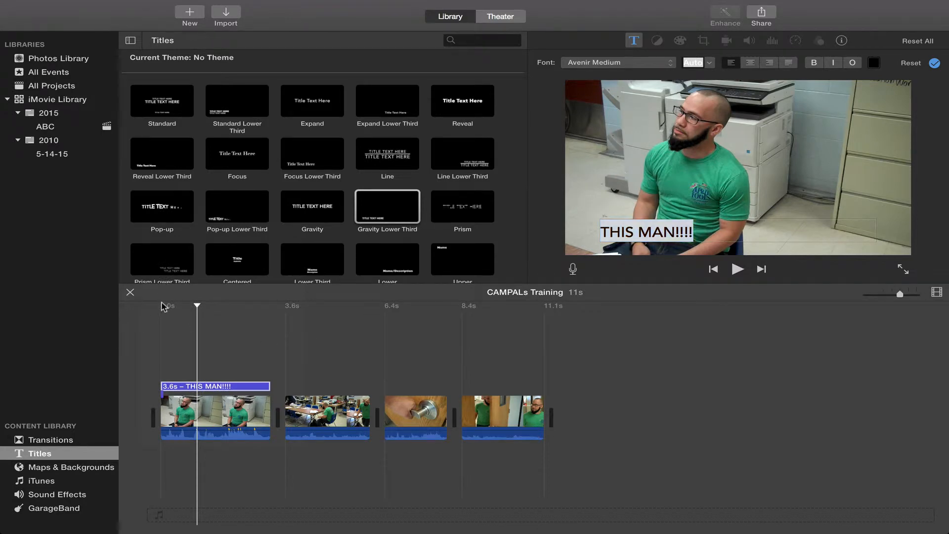
left_click(159, 322)
key("space")
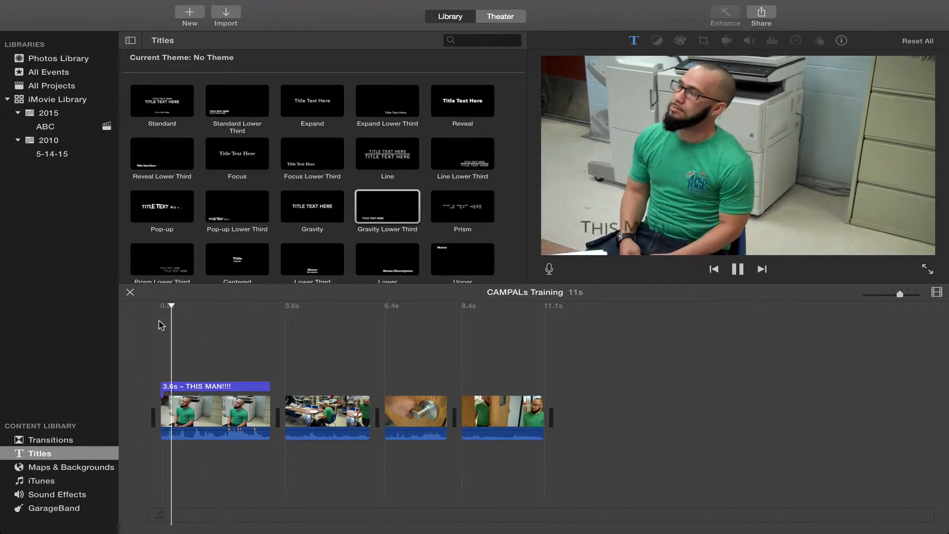
key("space")
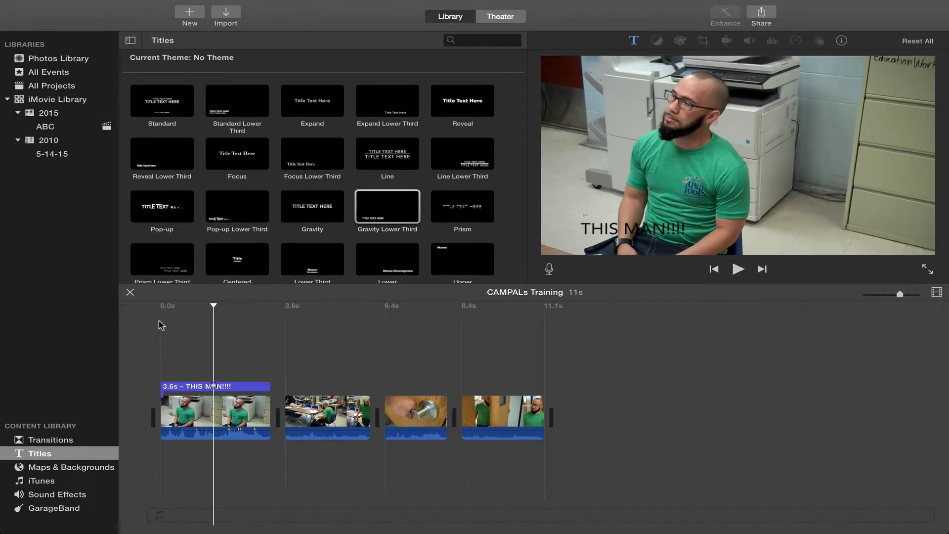
Step: Set the THIS MAN!!!! title's text color to white and reselect its text
left_click(189, 386)
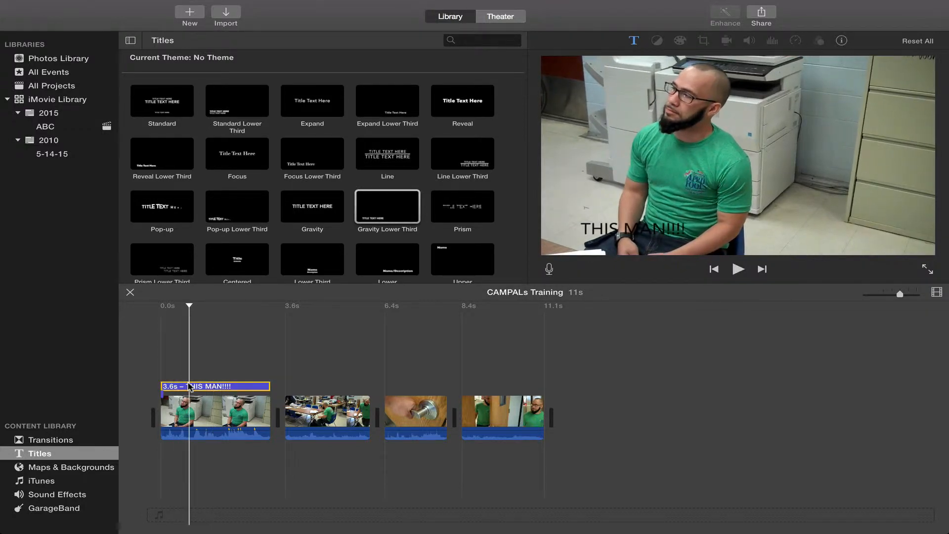
left_click(874, 62)
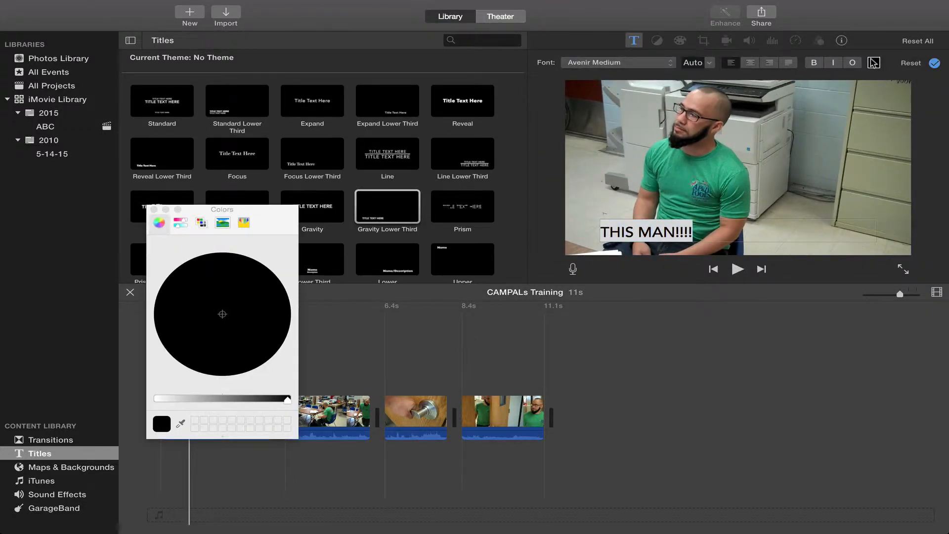
left_click_drag(188, 403, 137, 405)
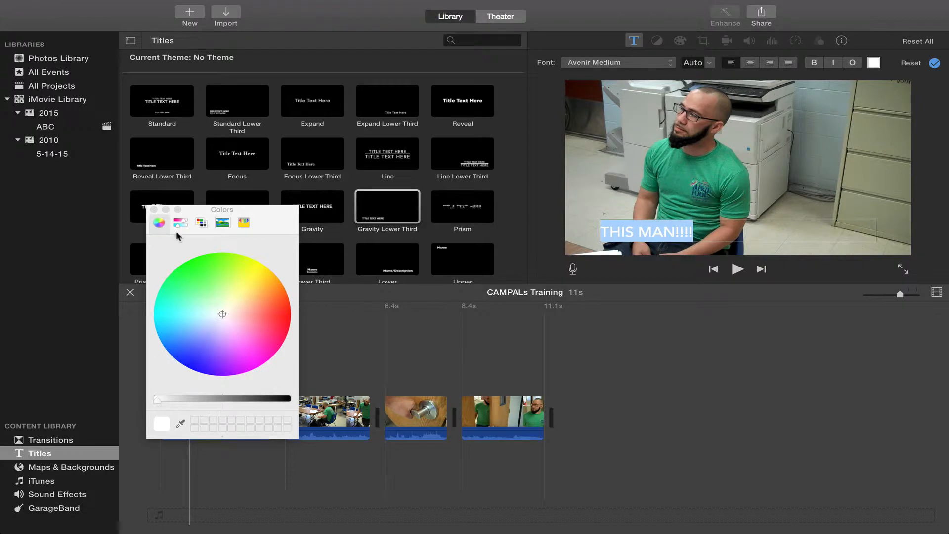
left_click(154, 209)
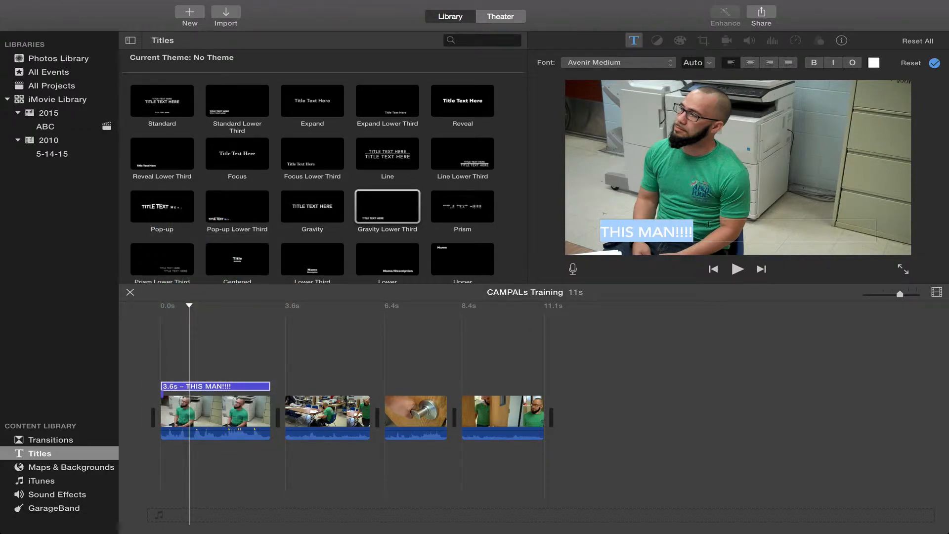
left_click(711, 217)
double_click(662, 231)
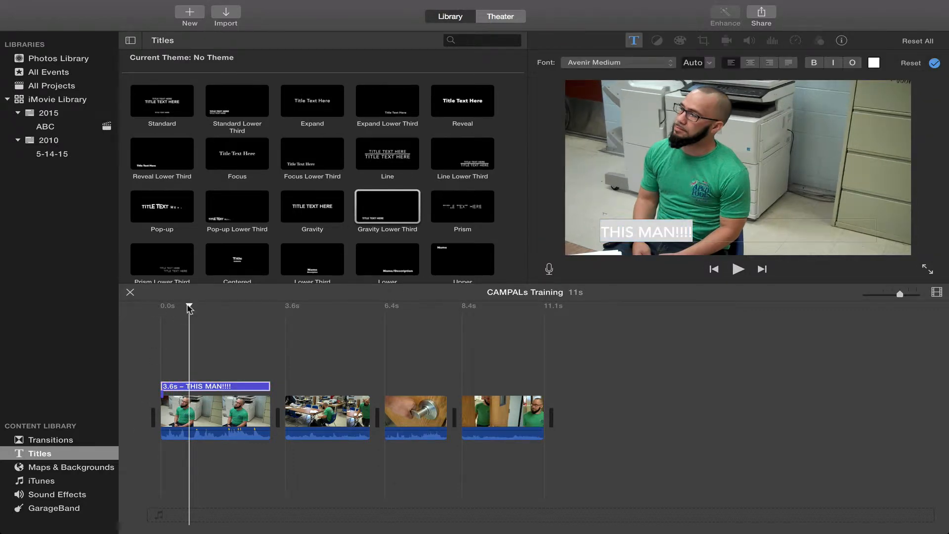
Step: Delete the THIS MAN!!!! title from above the first clip
left_click(188, 308)
left_click(181, 387)
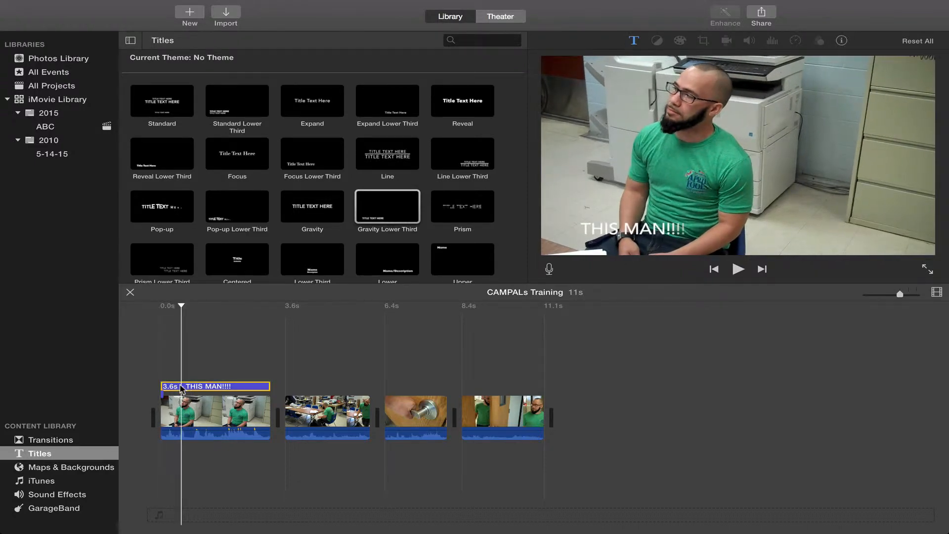
key("Delete")
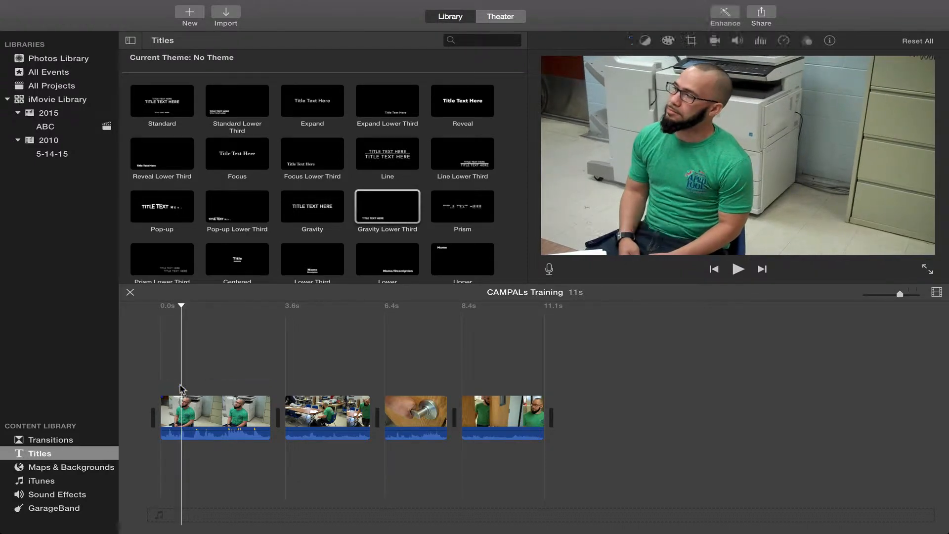
Step: Place an Old World Globe map before the first clip of the movie and preview it from the start
left_click(64, 469)
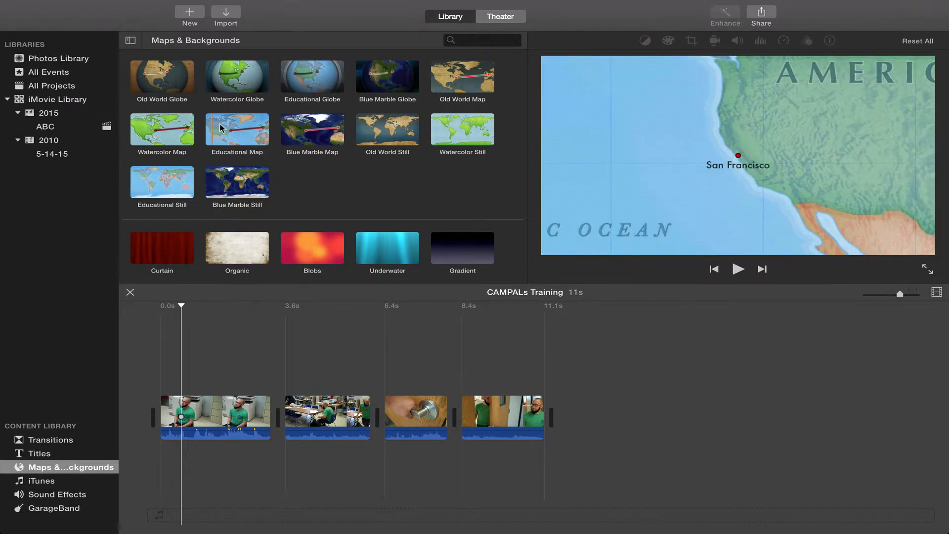
left_click(165, 86)
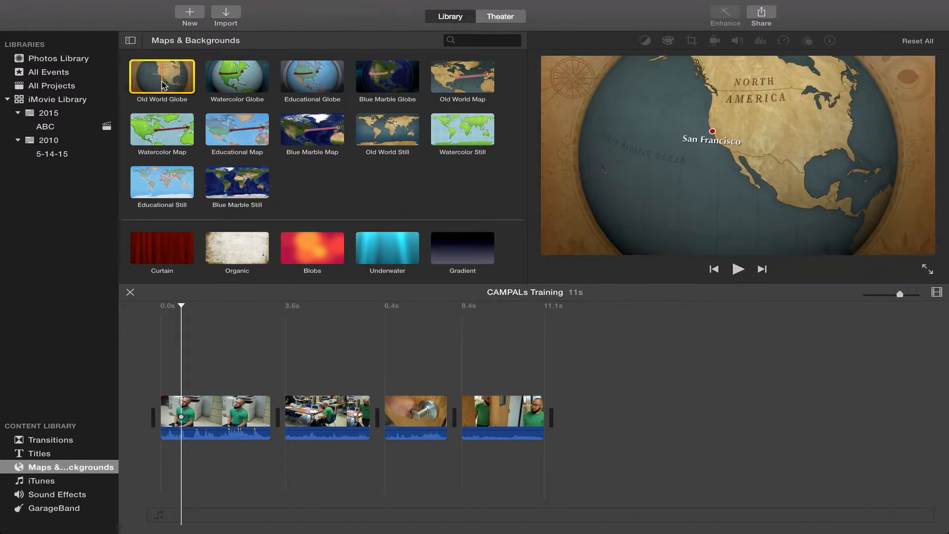
left_click_drag(163, 85, 154, 419)
left_click_drag(166, 420, 154, 421)
left_click(203, 310)
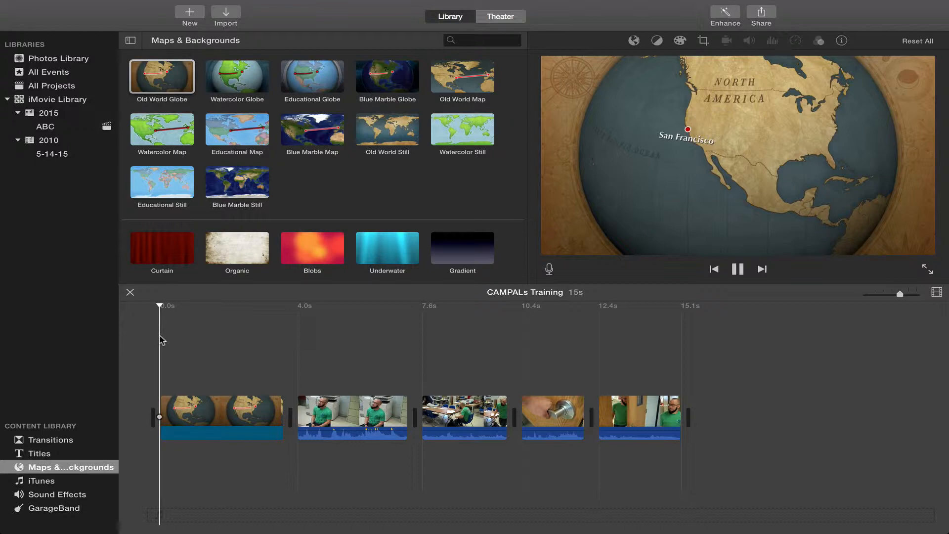
key("space")
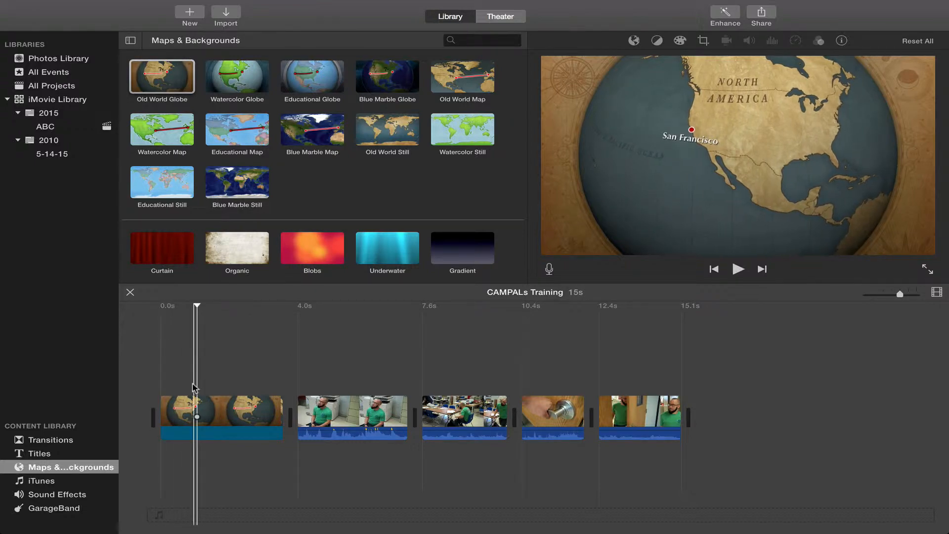
Step: Set the start location of the globe map's route to Camden, NJ, United States
left_click(229, 409)
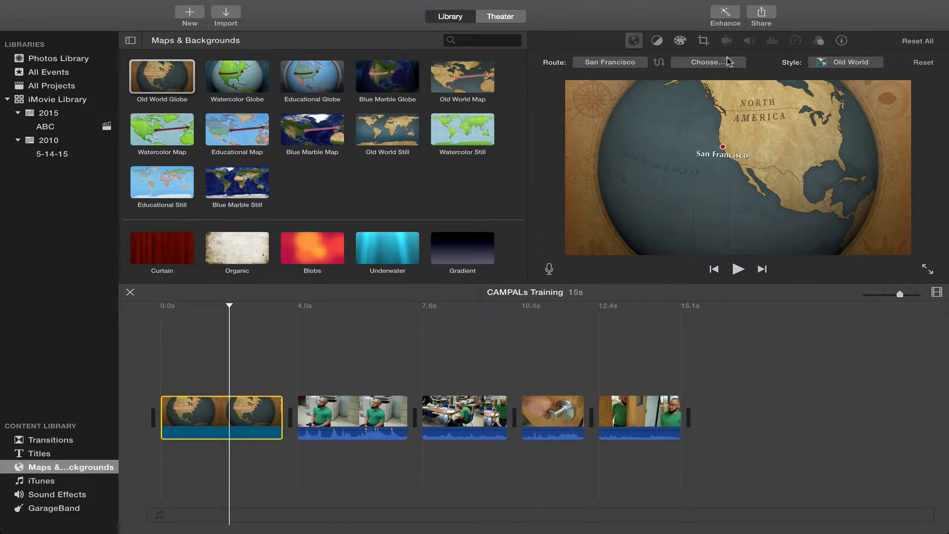
left_click(618, 63)
left_click(638, 63)
left_click(630, 63)
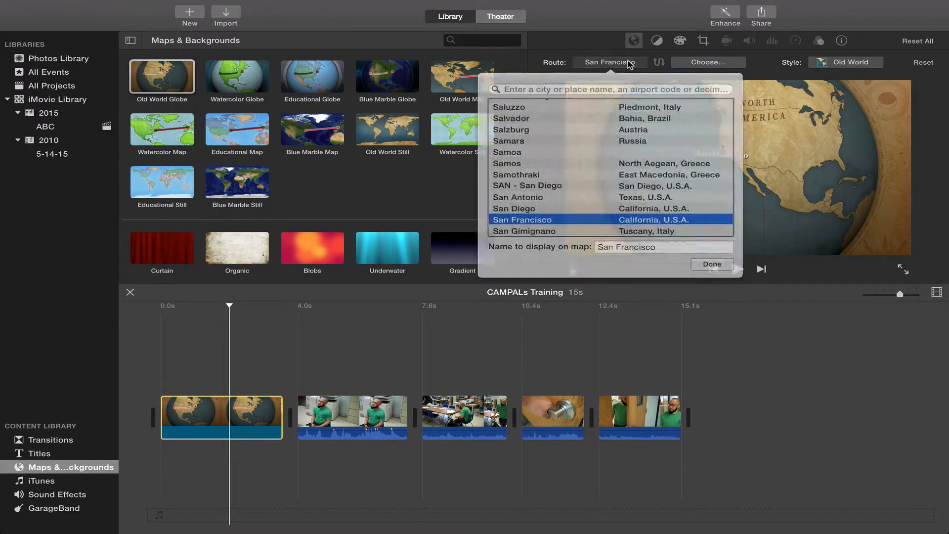
type("camden")
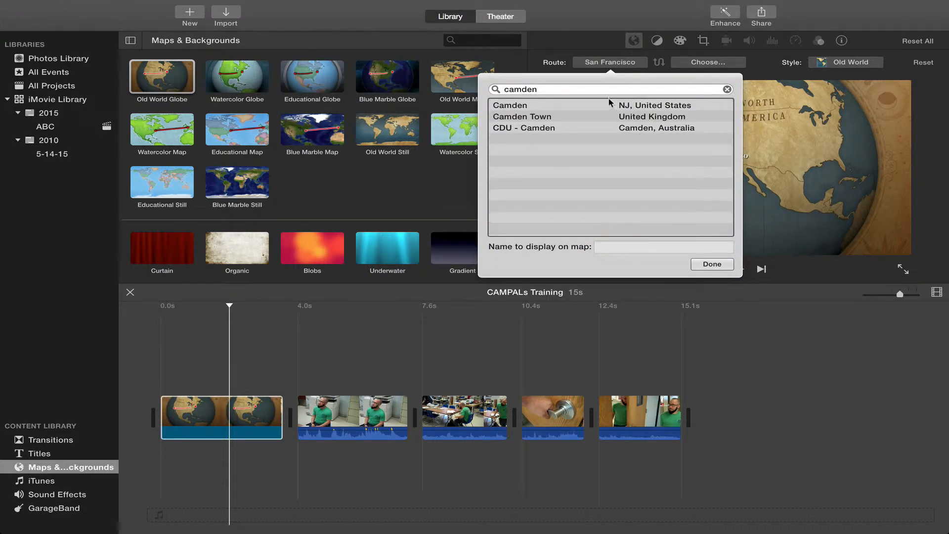
left_click(611, 104)
left_click(708, 264)
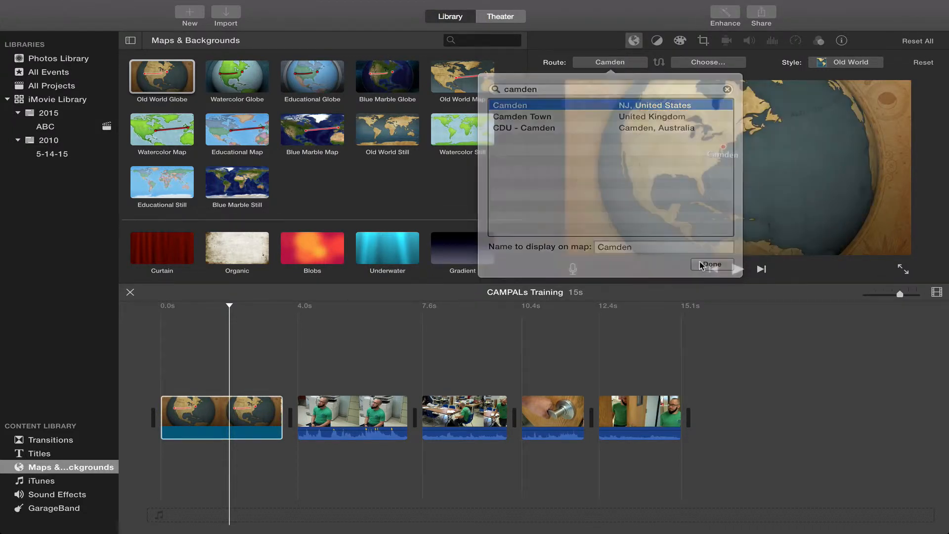
Step: Set the end location of the globe map's route to Tokyo Disneyland, Japan
left_click(698, 63)
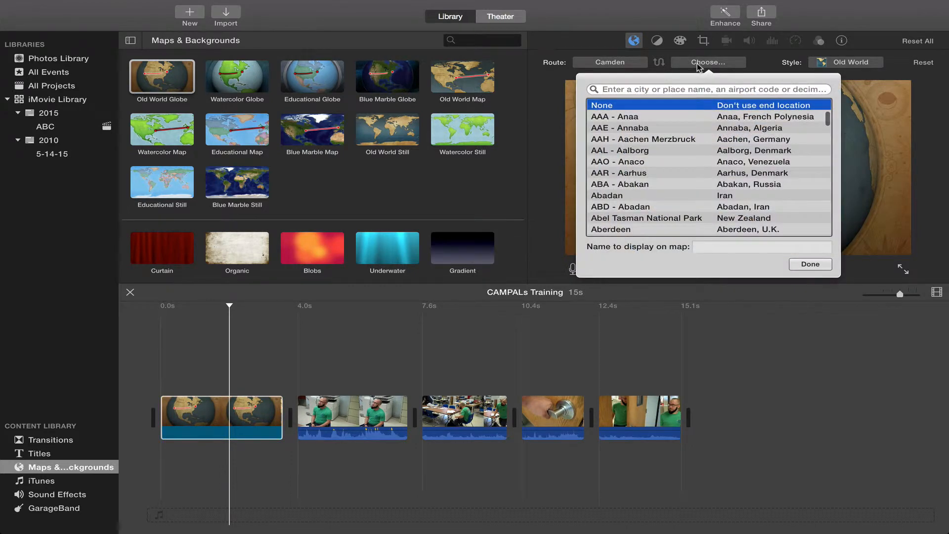
type("tokyo")
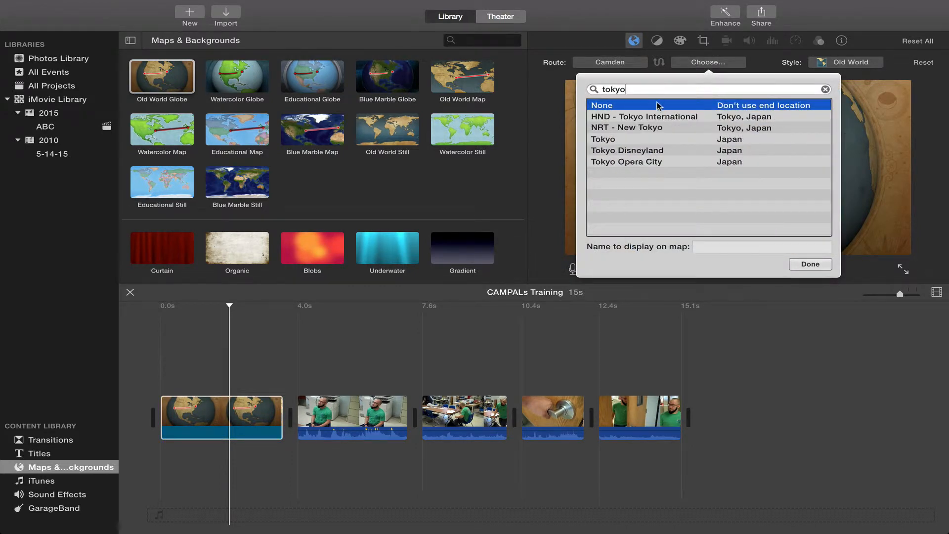
left_click(634, 140)
left_click(628, 151)
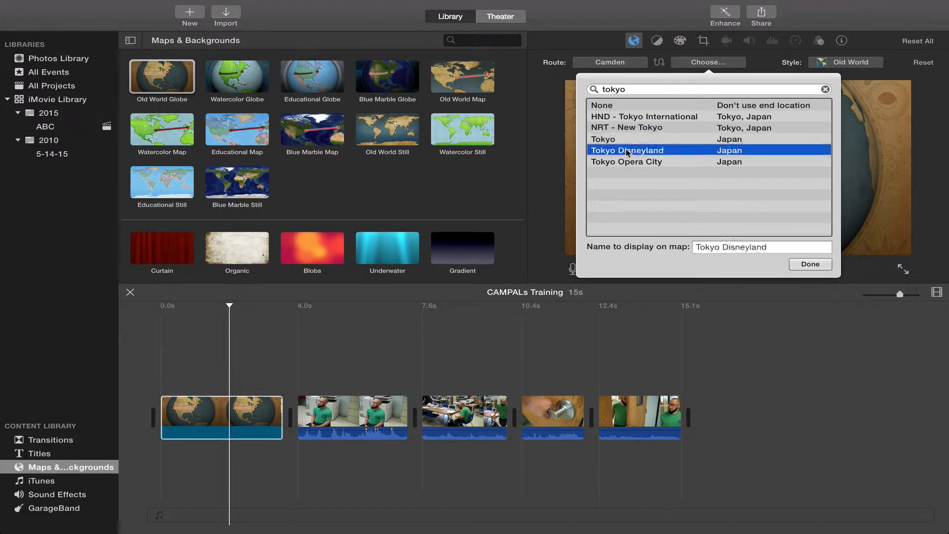
left_click(810, 265)
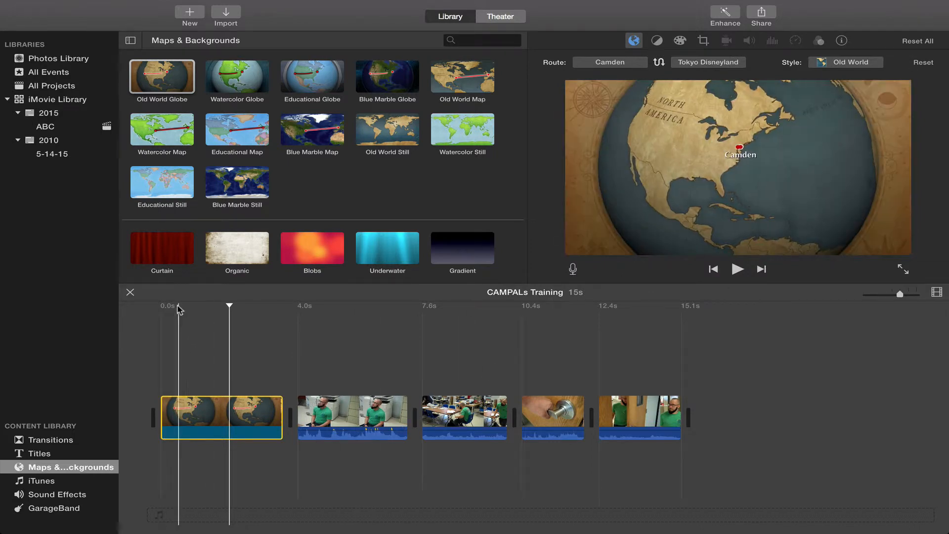
Step: Play the globe map's Camden to Tokyo Disneyland route animation twice from the start of the movie
left_click(164, 309)
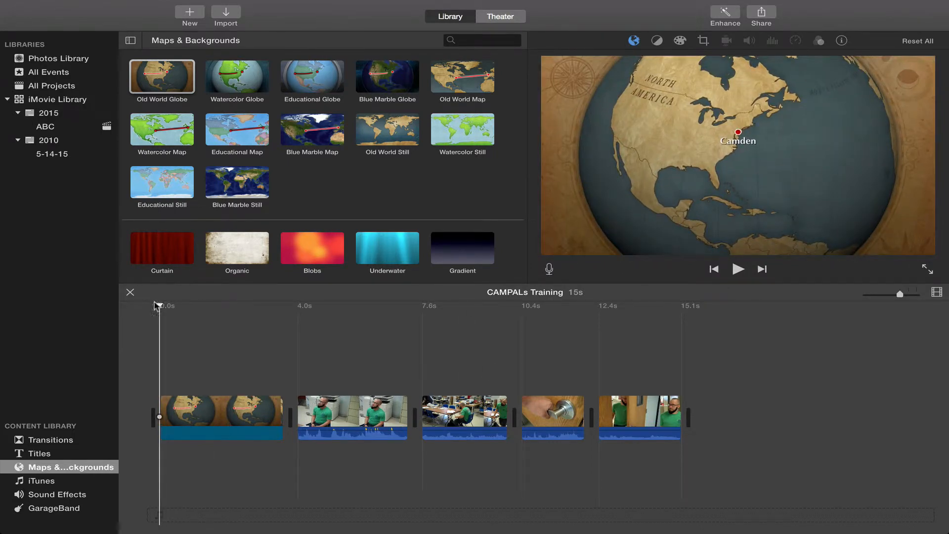
key("space")
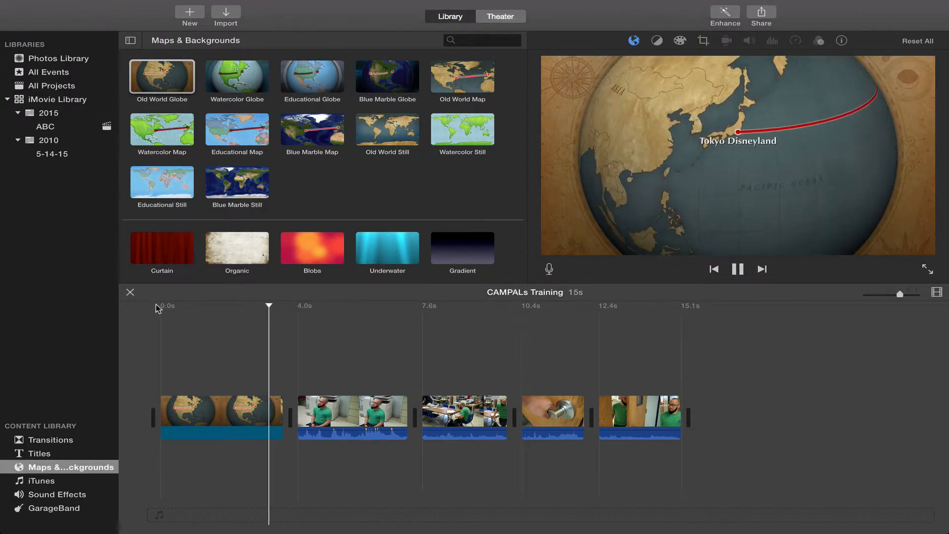
key("space")
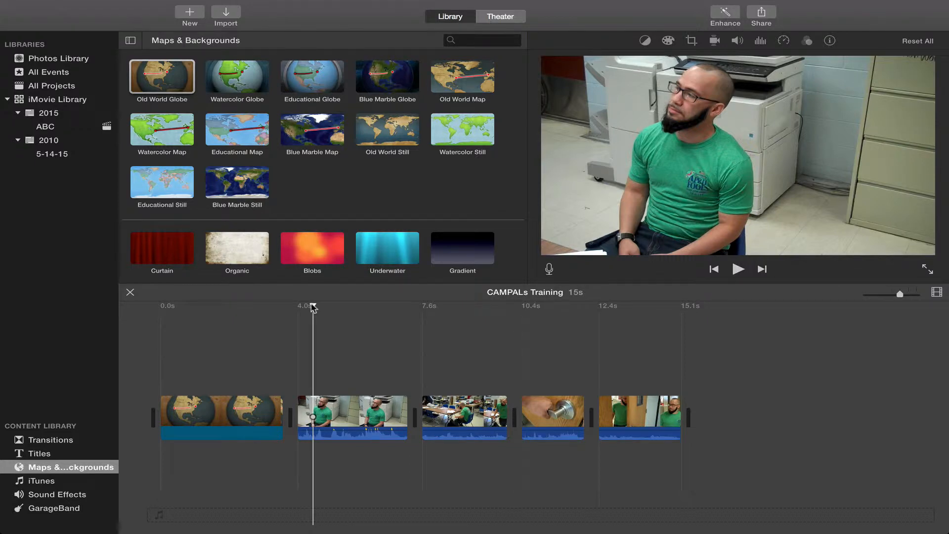
left_click_drag(314, 313, 151, 325)
left_click_drag(314, 305, 147, 307)
key("space")
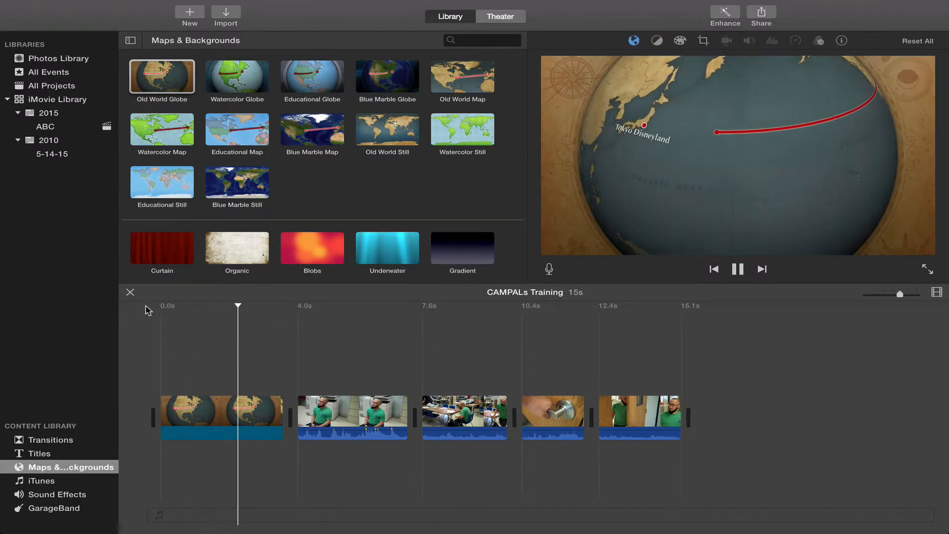
key("space")
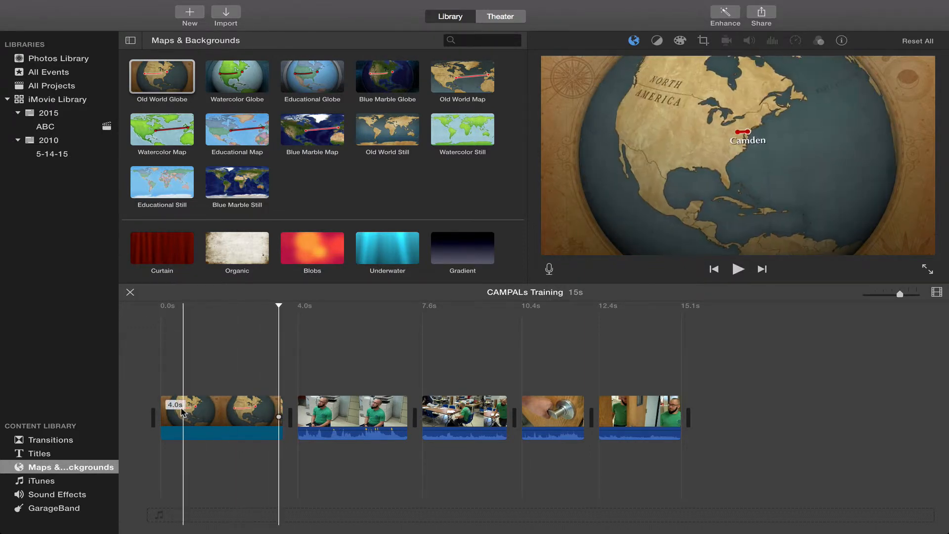
Step: Delete the globe map clip from the start of the movie
left_click(210, 411)
key("Delete")
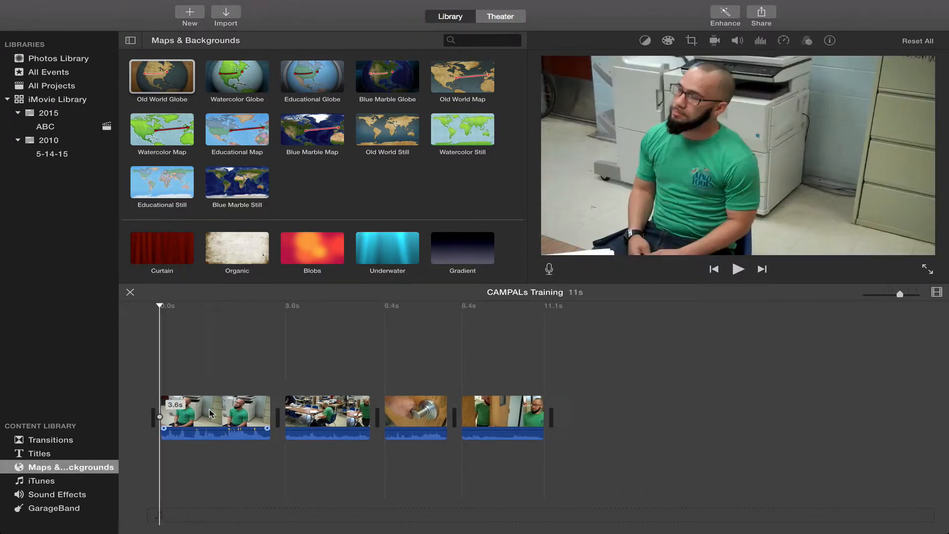
Step: Show the iTunes music and look through the tracks in the YouTube Audio Library playlist
left_click(36, 481)
scroll(315, 182, "down", 3)
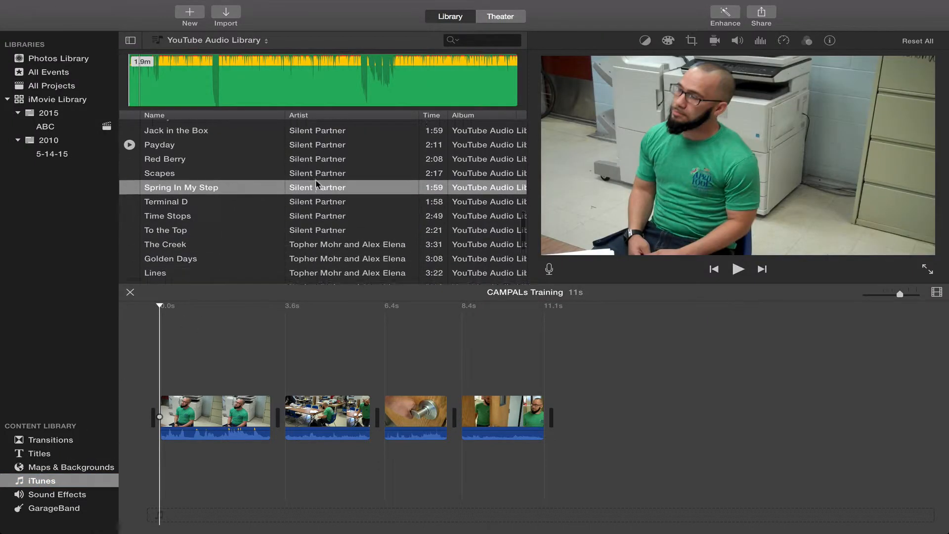
scroll(316, 184, "up", 10)
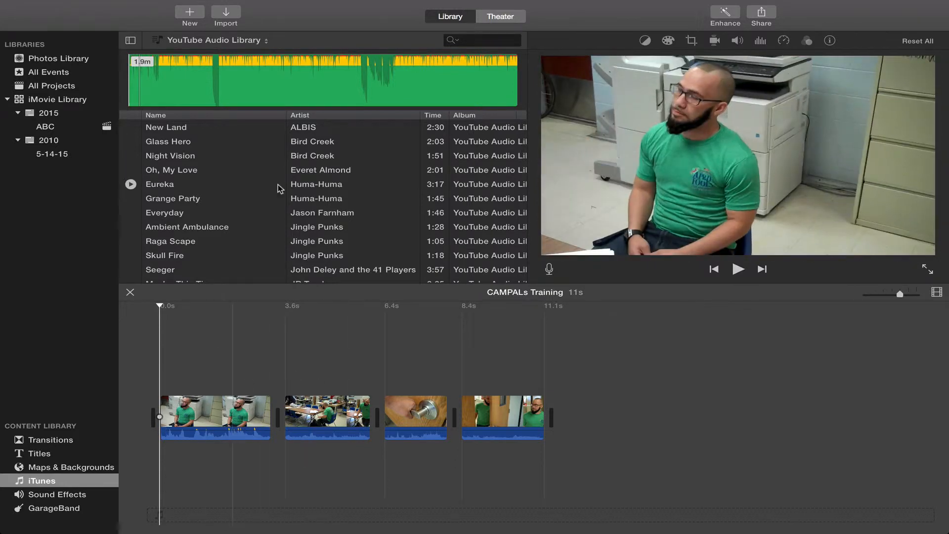
scroll(278, 186, "down", 5)
scroll(276, 186, "down", 3)
scroll(276, 186, "up", 8)
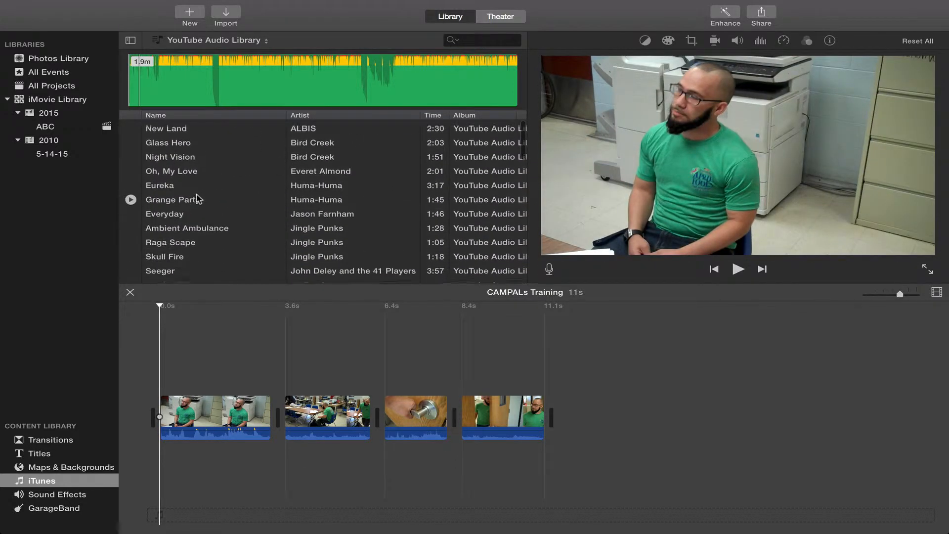
Step: Look through the available iTunes playlists, keep YouTube Audio Library, and browse its tracks down to those by Silent Partner
left_click(225, 41)
mouse_move(272, 13)
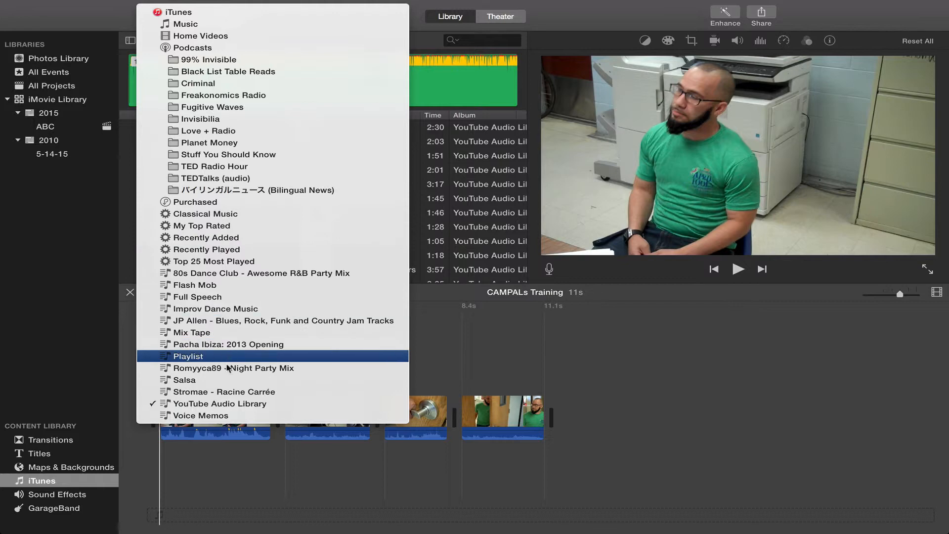
left_click(231, 404)
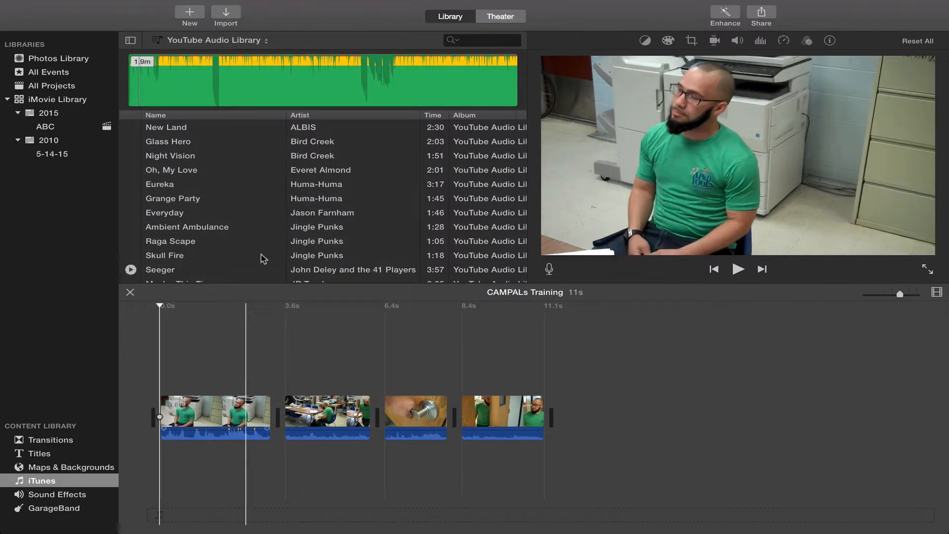
scroll(278, 225, "down", 2)
scroll(278, 225, "down", 10)
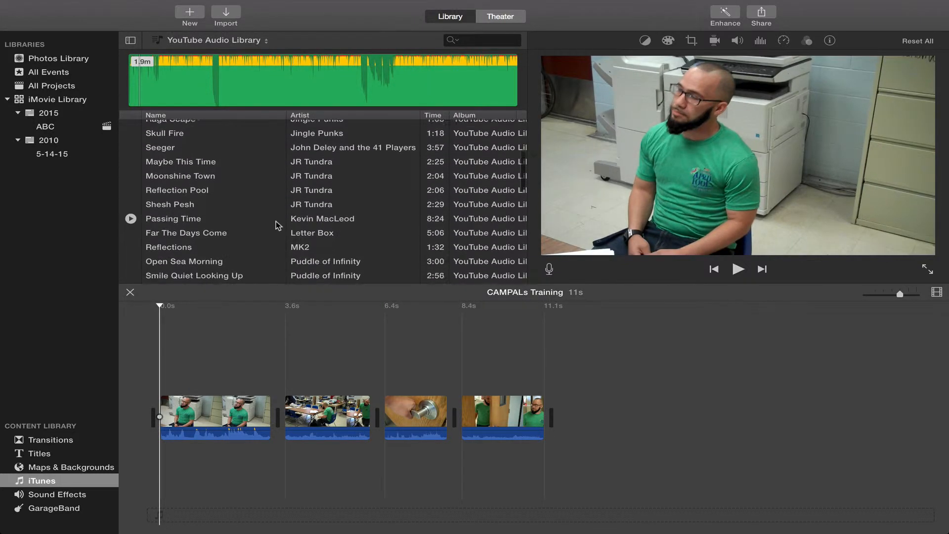
left_click(278, 226)
scroll(278, 225, "down", 2)
scroll(276, 225, "down", 2)
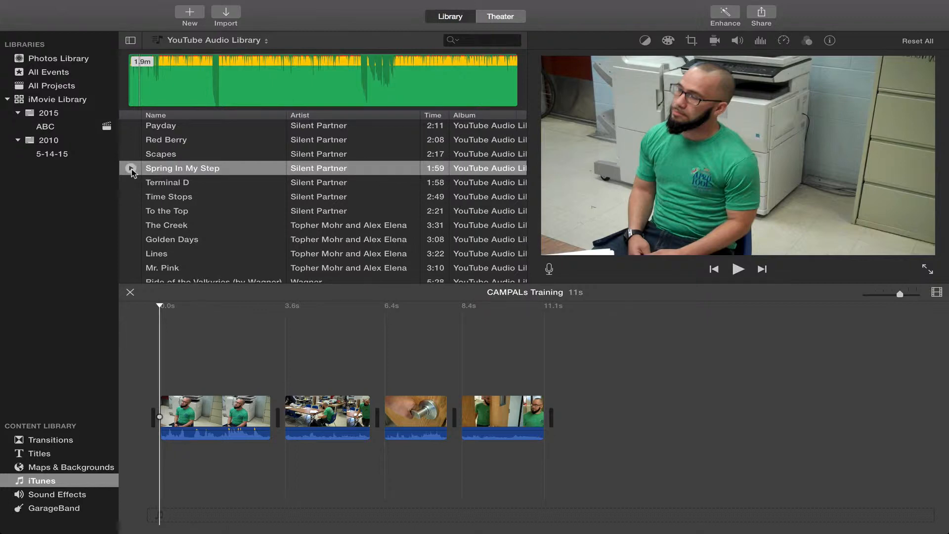
Step: Preview Spring In My Step, and place it beneath the video clips from the start of the movie to hear it in playback
left_click(131, 169)
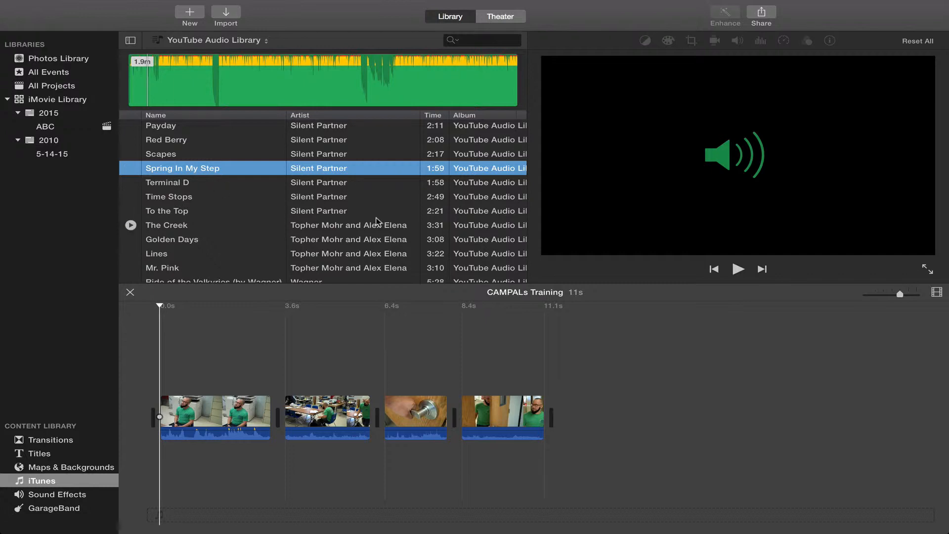
left_click_drag(209, 170, 152, 468)
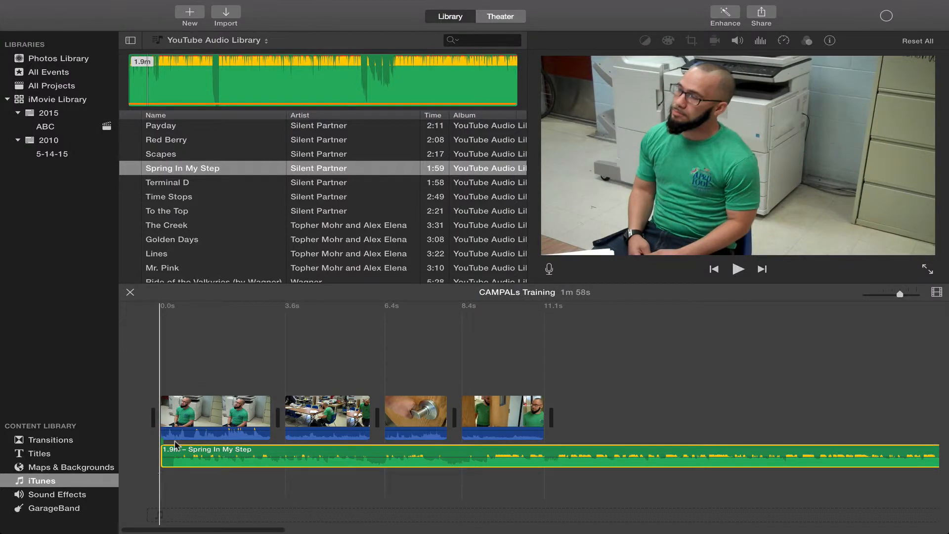
left_click(157, 307)
key("space")
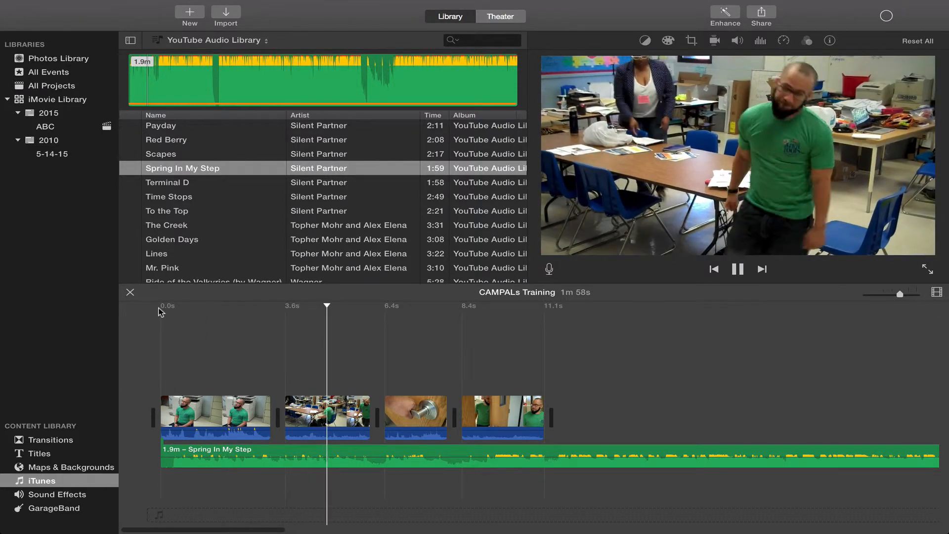
key("space")
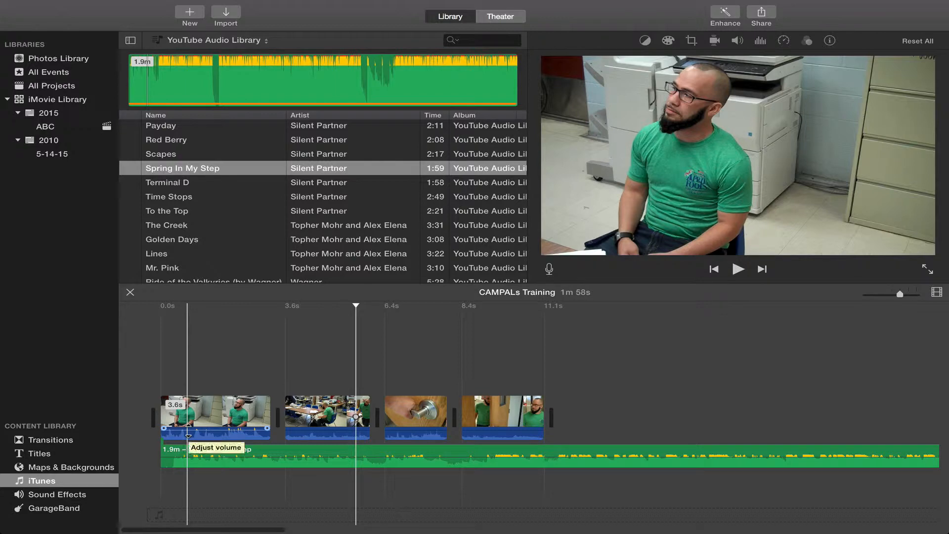
Step: Turn the original audio of all four video clips all the way down and play the movie from the start
left_click_drag(188, 435, 193, 449)
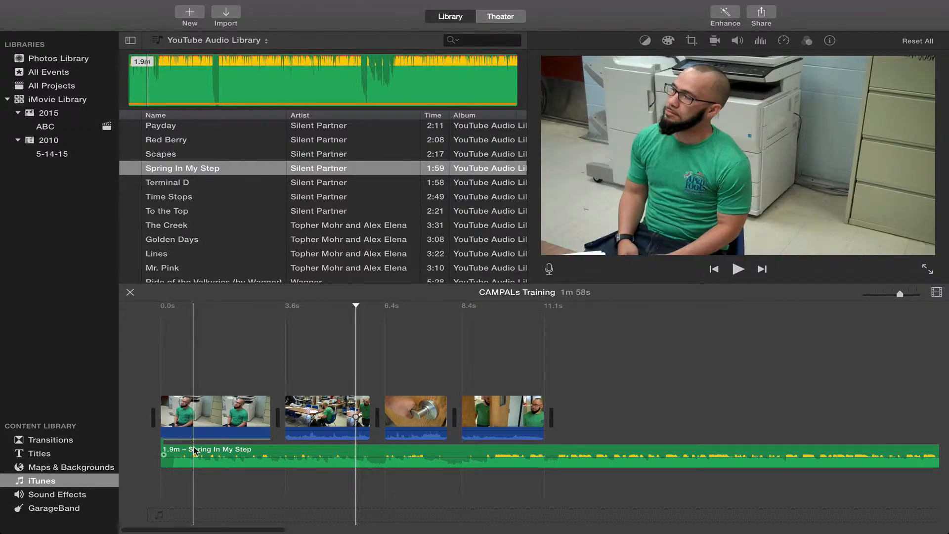
left_click(323, 430)
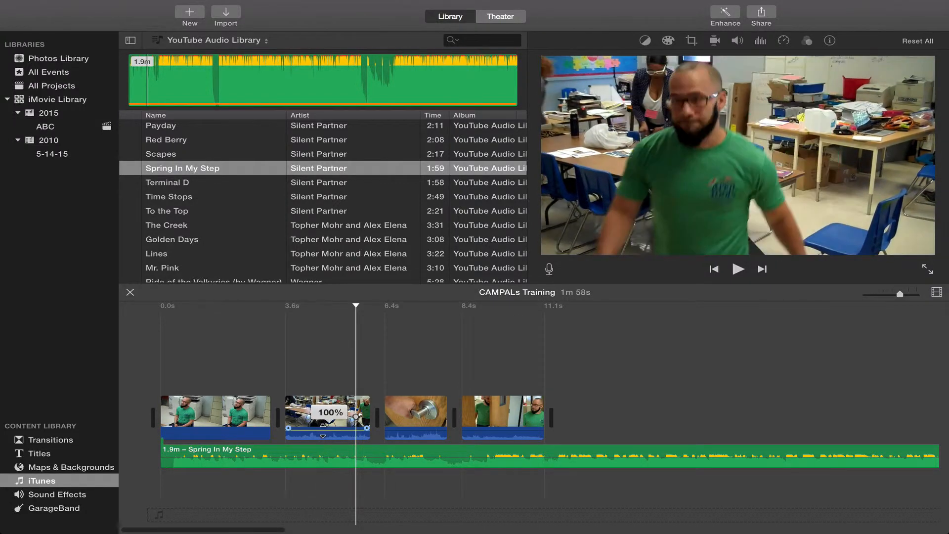
left_click_drag(323, 431, 323, 441)
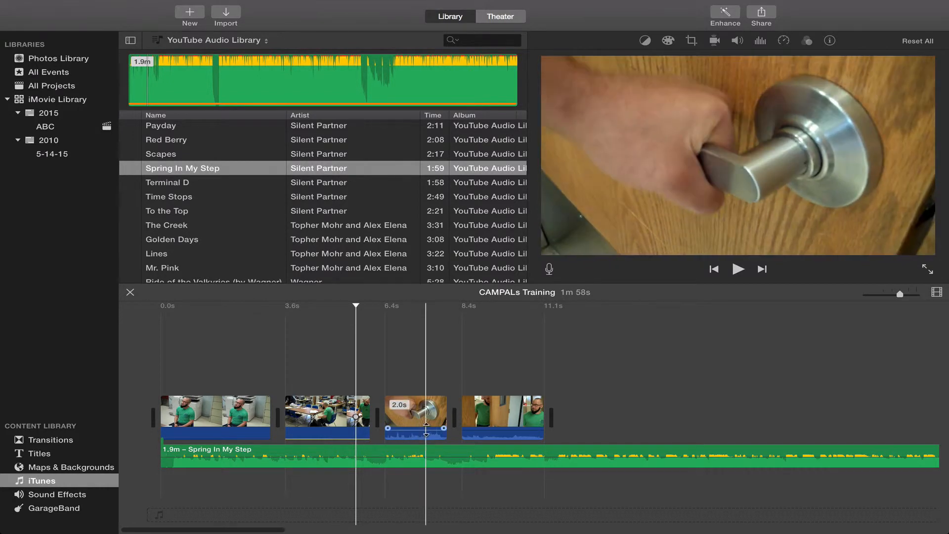
left_click_drag(426, 431, 426, 441)
left_click(479, 429)
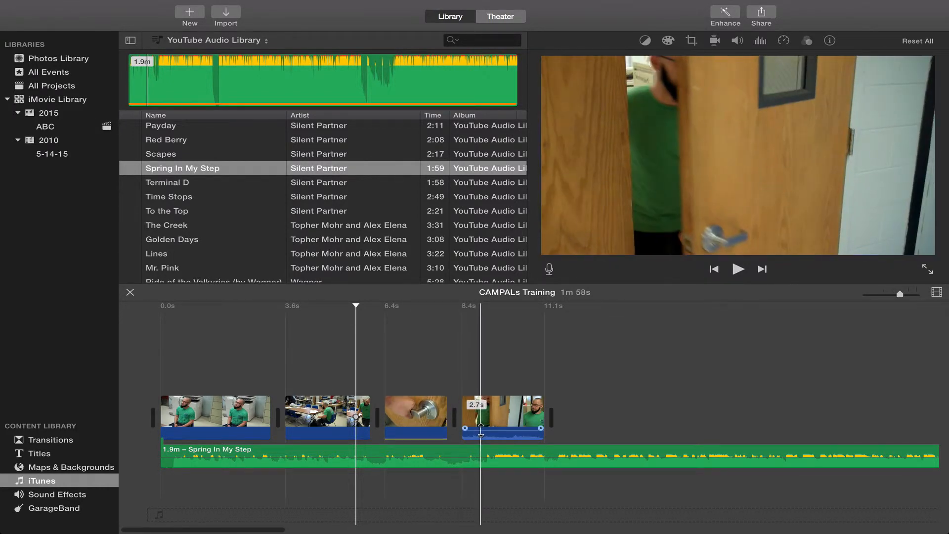
left_click_drag(481, 430, 481, 443)
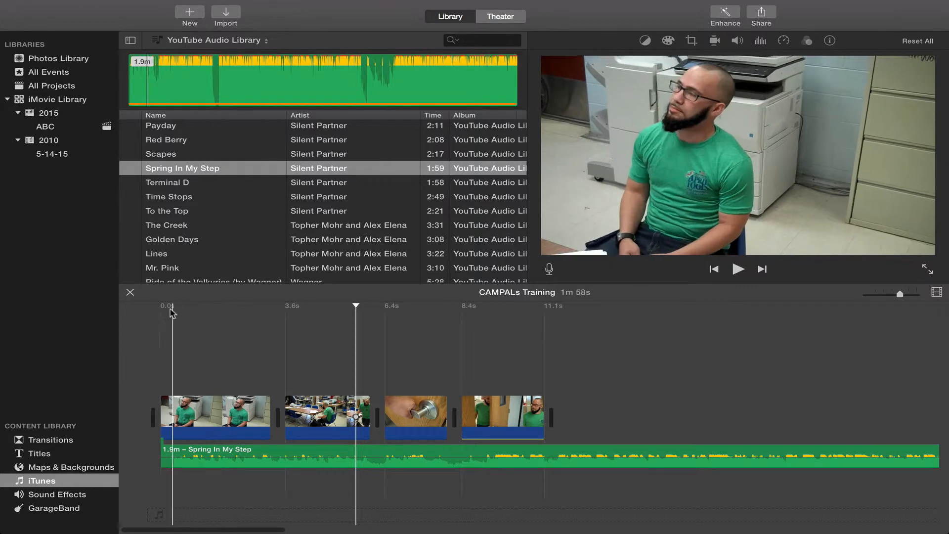
key("space")
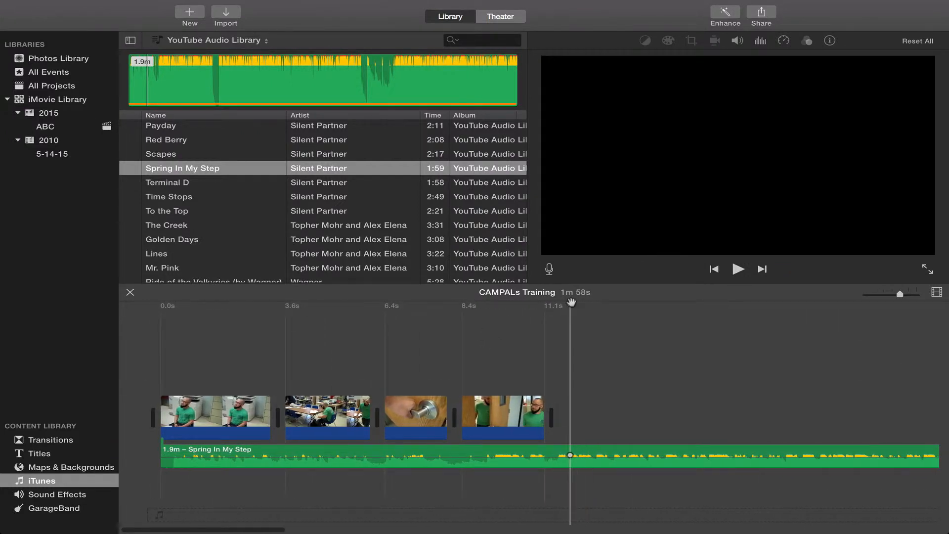
Step: Trim the end of the Spring In My Step music to 11.1 s so it stops at the end of the last video clip
left_click_drag(571, 304, 543, 306)
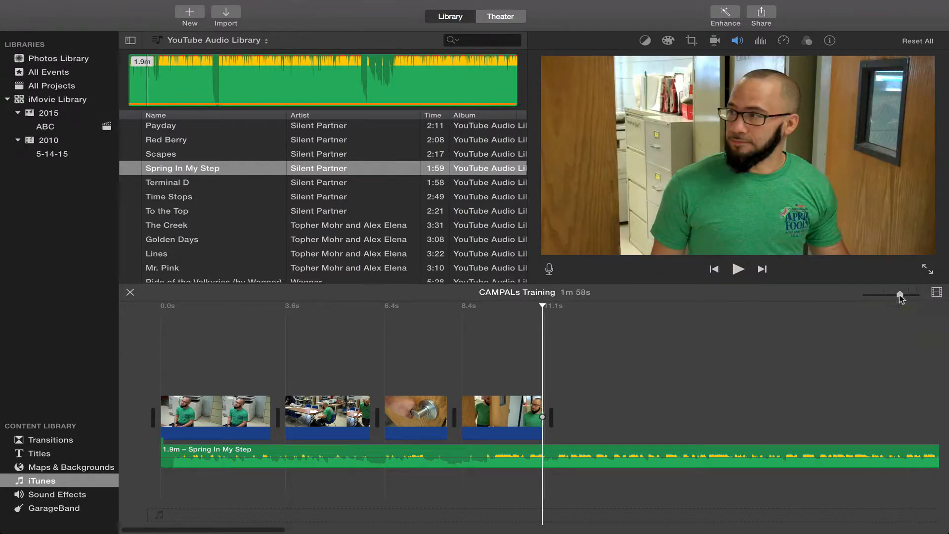
left_click_drag(899, 295, 874, 299)
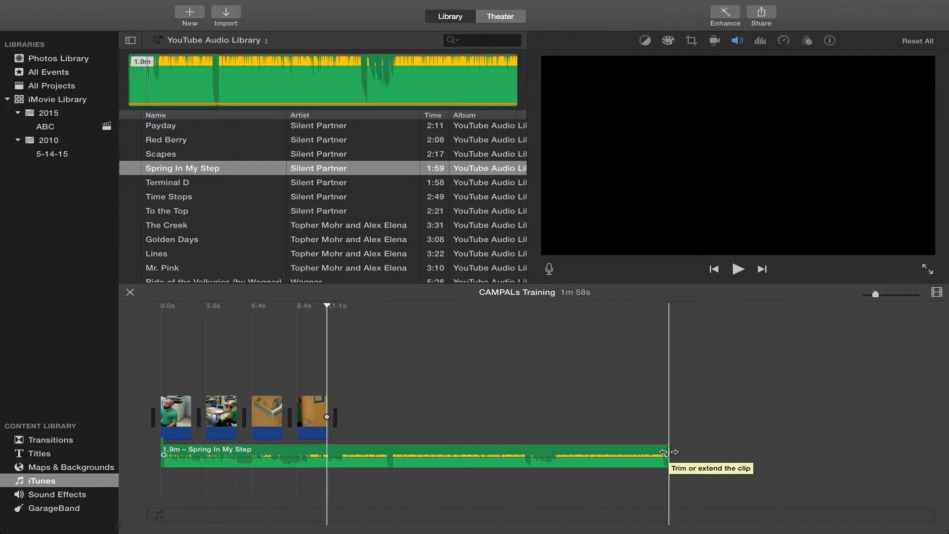
left_click_drag(669, 452, 329, 455)
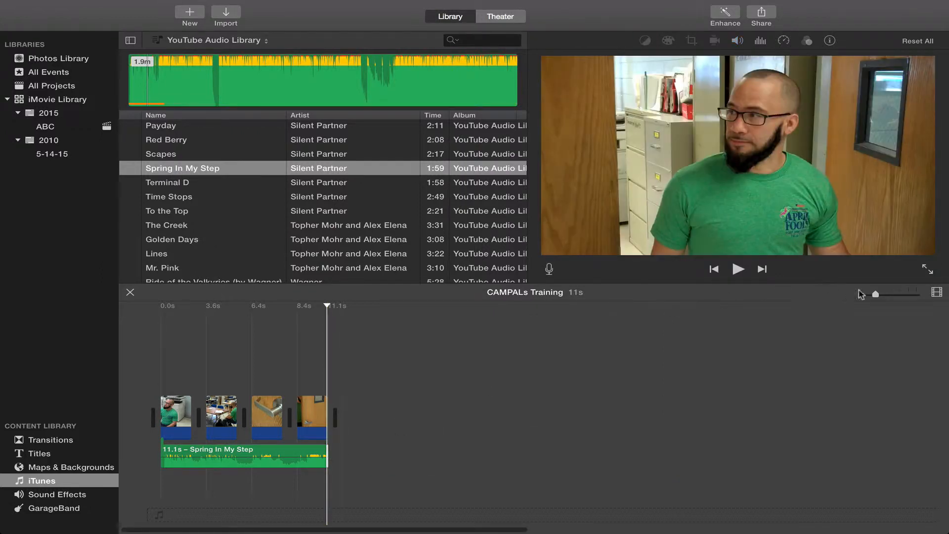
left_click_drag(875, 295, 900, 295)
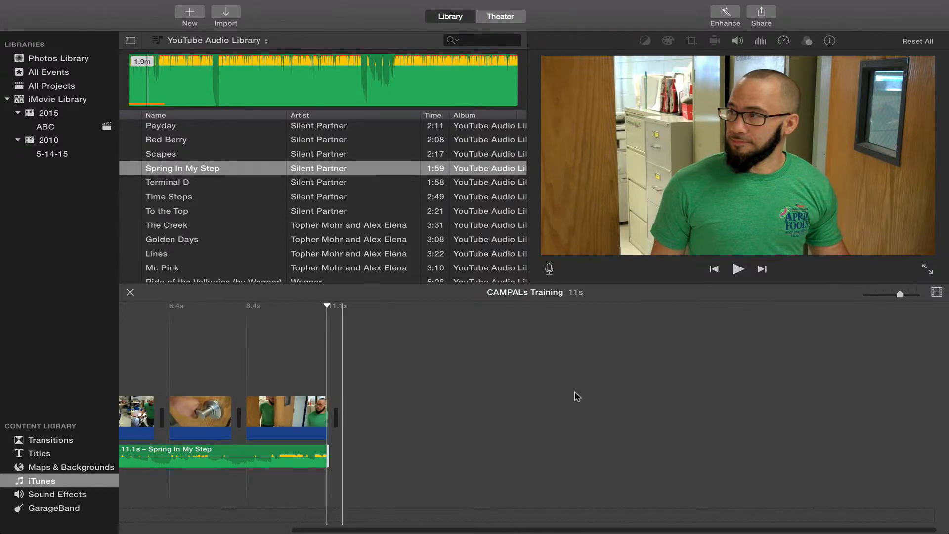
Step: Delete the Spring In My Step music clip from beneath the video clips
scroll(578, 396, "left", 5)
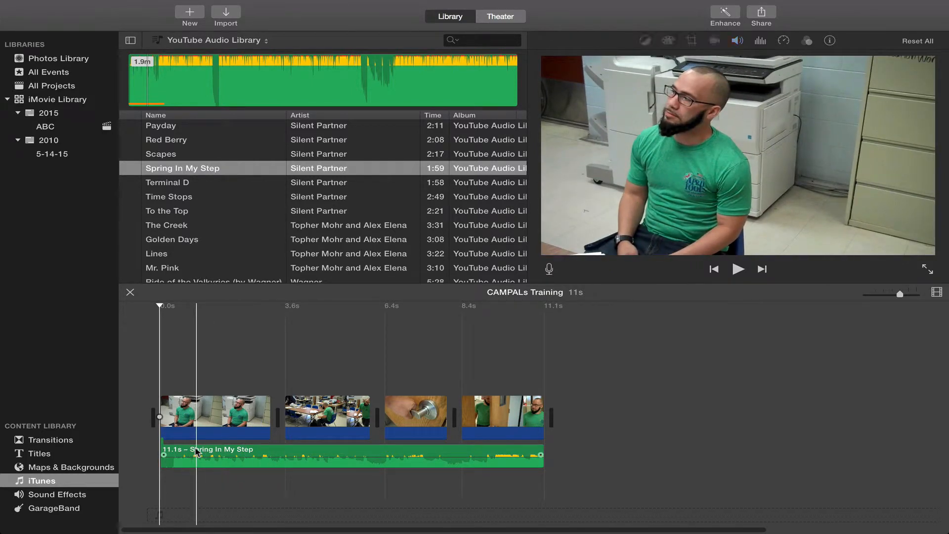
left_click(196, 451)
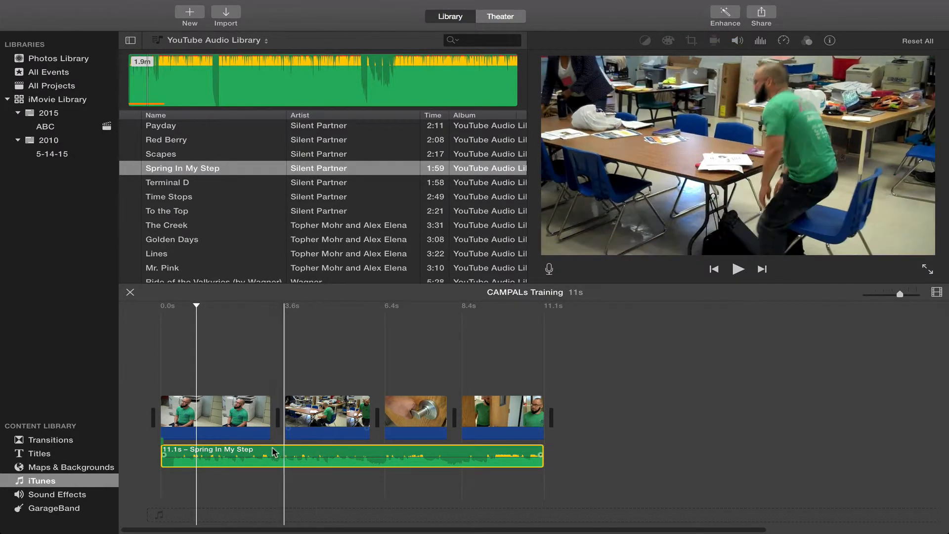
key("Delete")
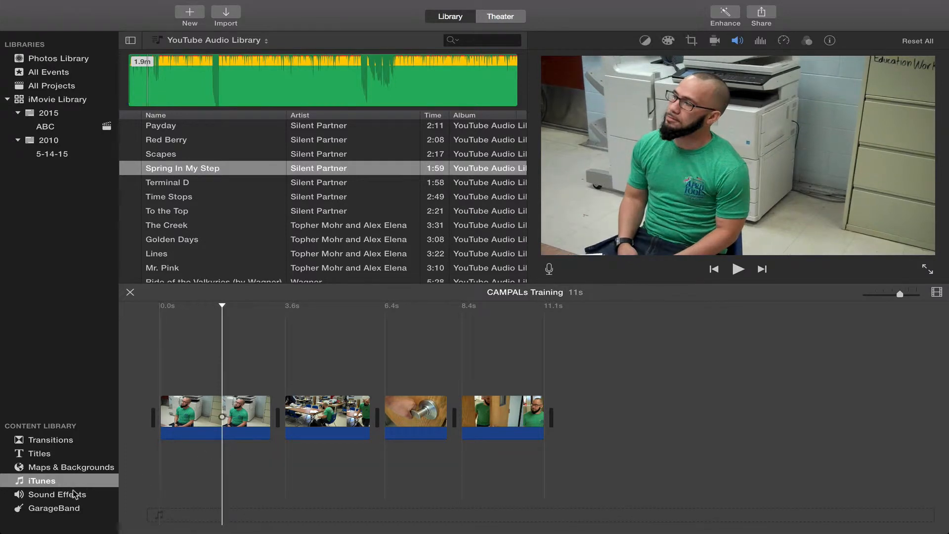
Step: Browse the built-in sound effects and search them for crowd
left_click(62, 496)
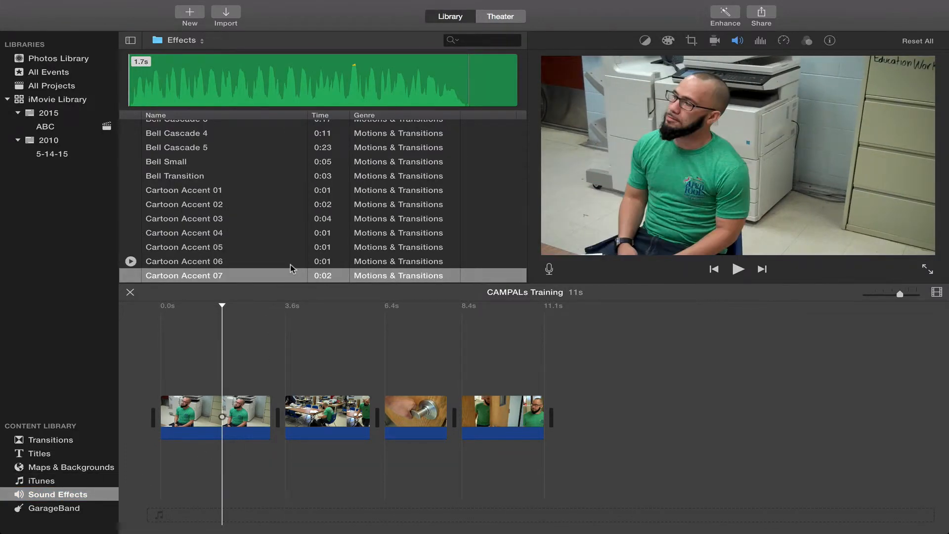
scroll(267, 246, "down", 10)
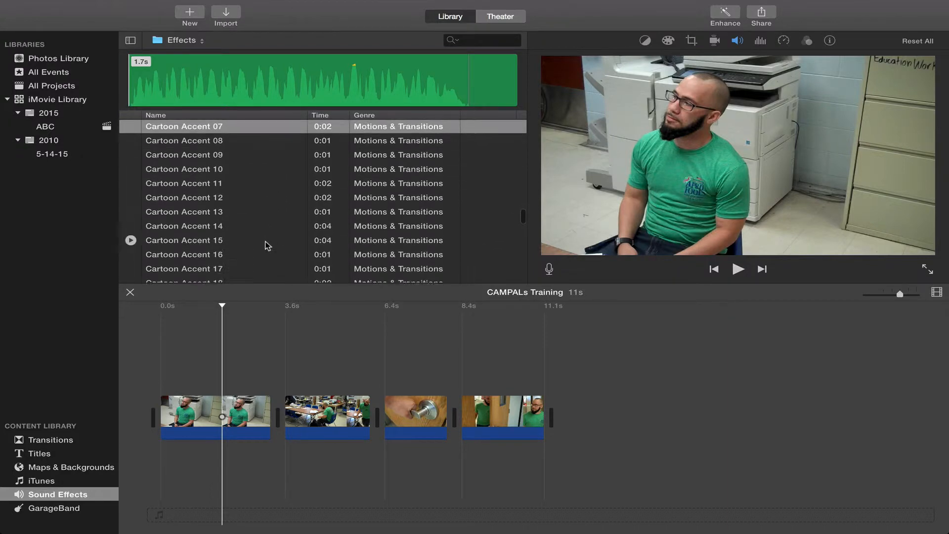
scroll(267, 246, "down", 15)
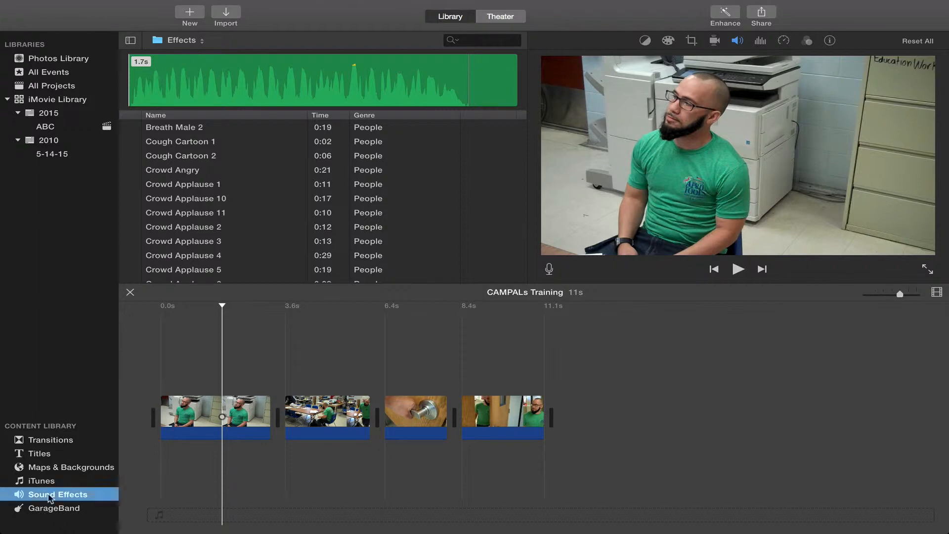
scroll(316, 158, "up", 20)
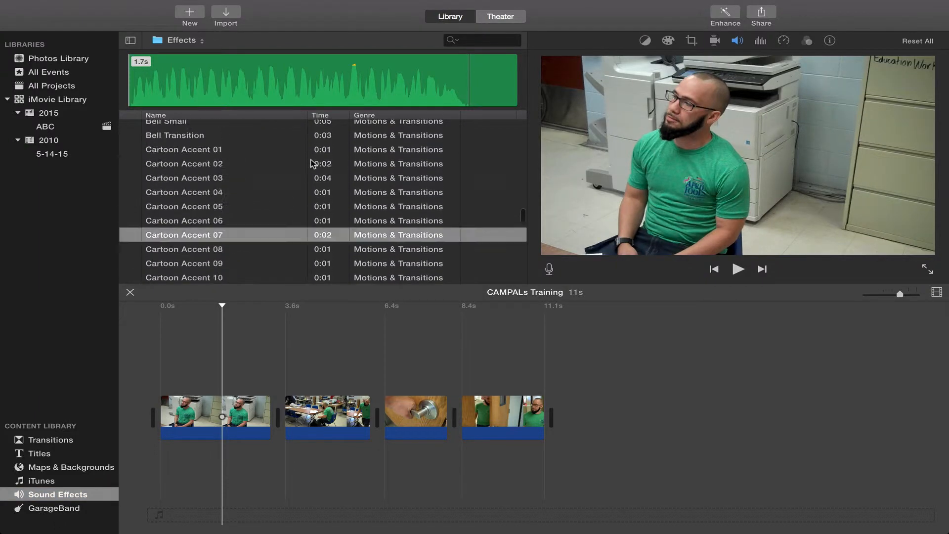
scroll(313, 163, "up", 10)
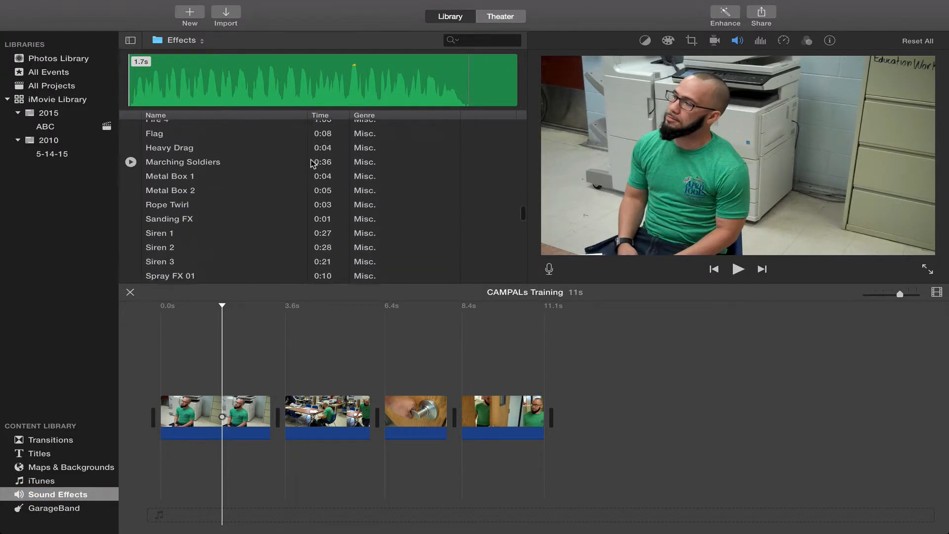
left_click(478, 38)
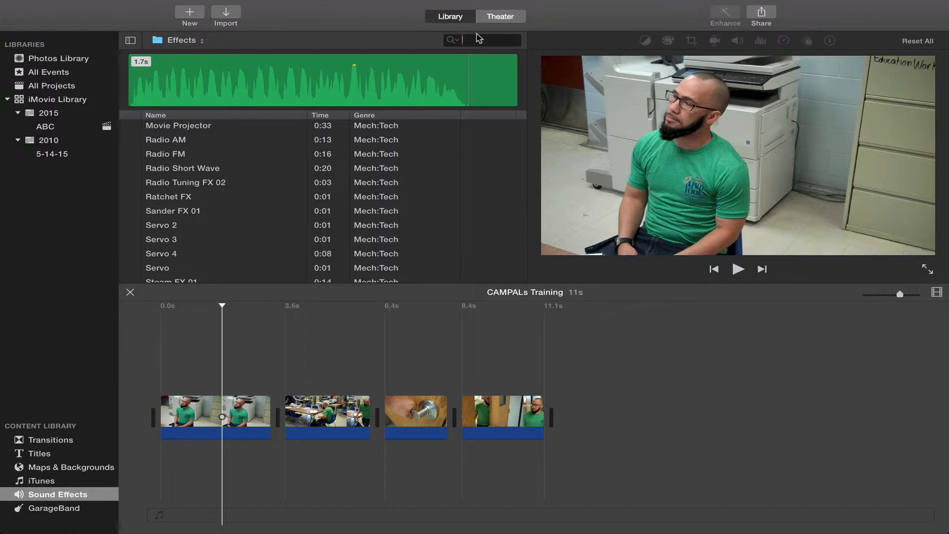
type("crowd")
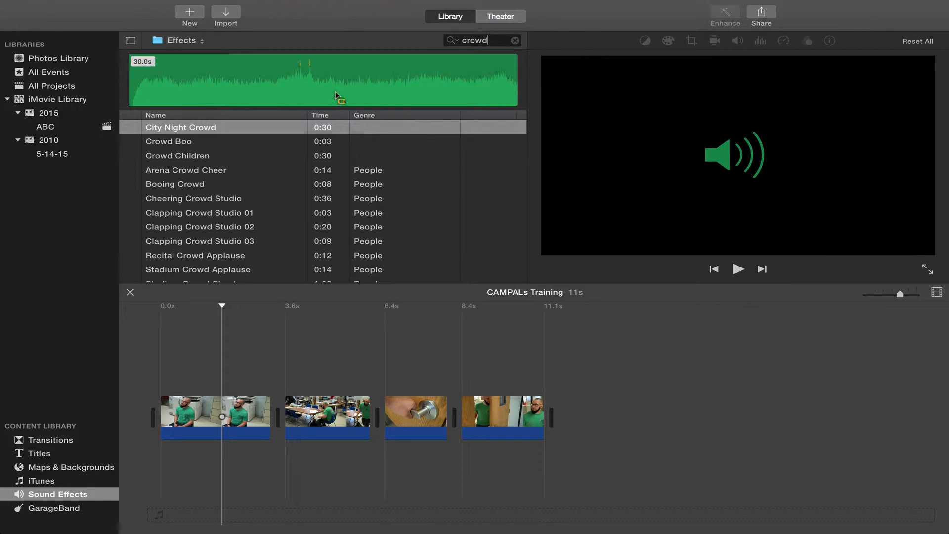
Step: Add the Crowd Children sound effect beneath the video clips from the start of the movie and play it back
left_click(169, 156)
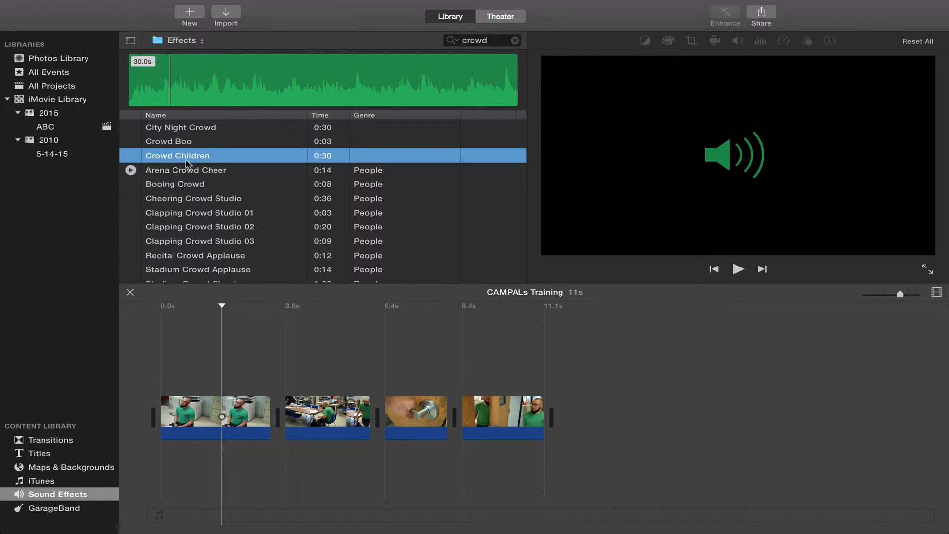
left_click_drag(206, 156, 160, 465)
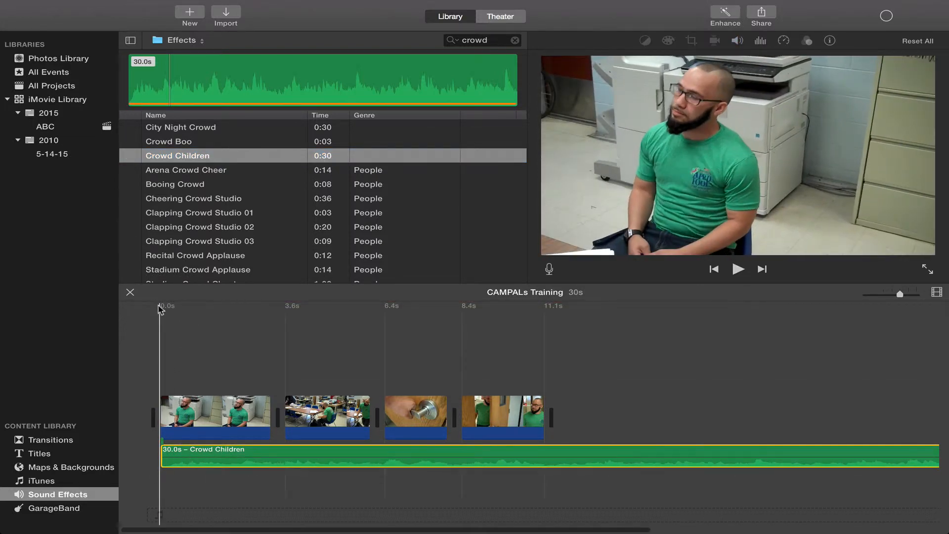
left_click(159, 307)
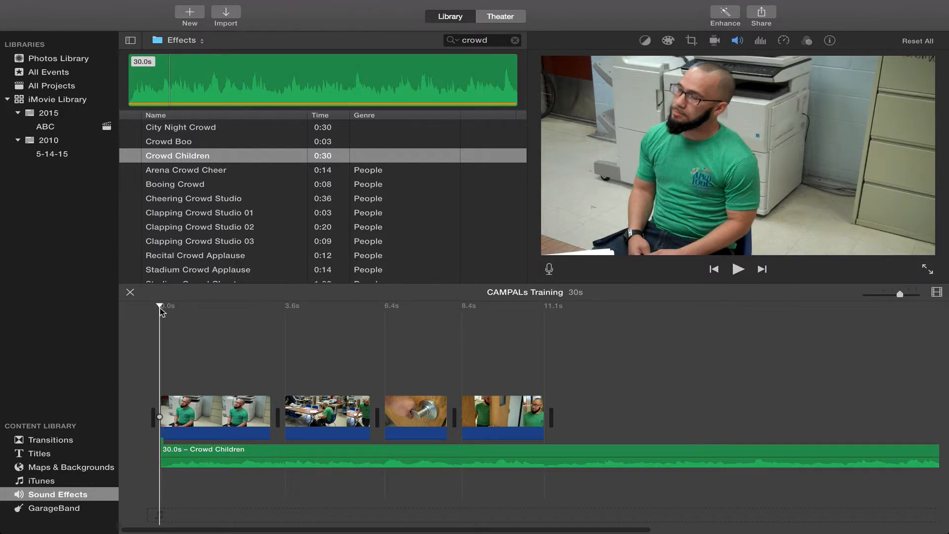
key("space")
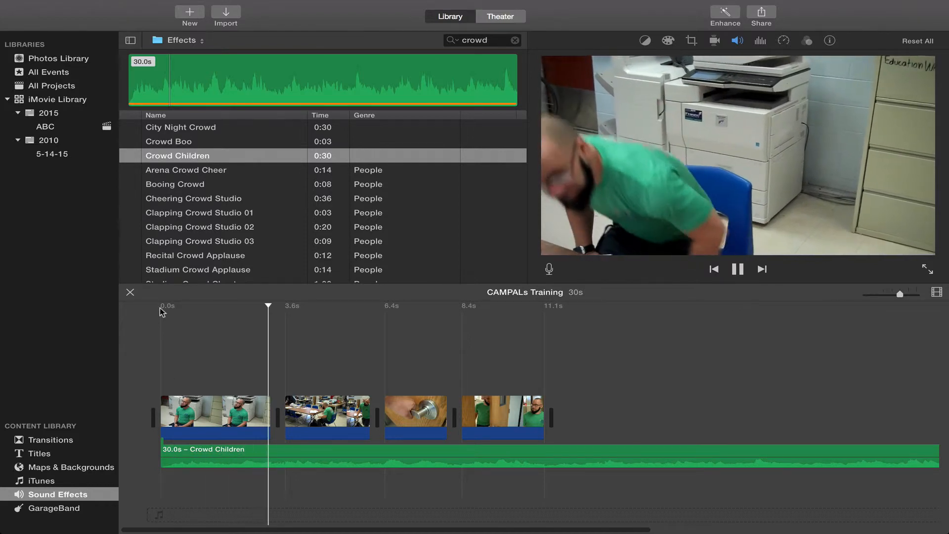
key("space")
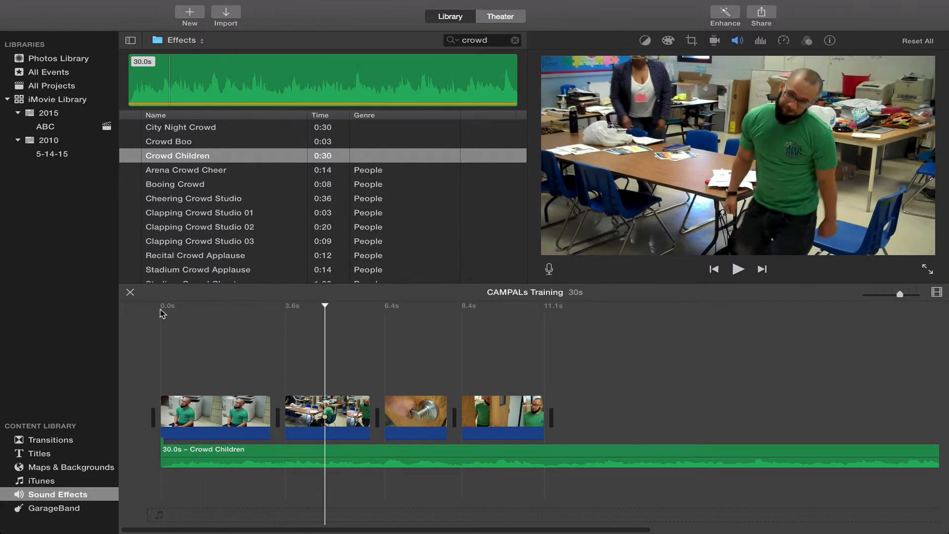
Step: Search the sound effects for doorbell and add Doorbell beneath the Crowd Children clip, starting partway through the first video clip
scroll(211, 212, "down", 2)
scroll(211, 212, "up", 2)
scroll(211, 217, "up", 1)
left_click(223, 106)
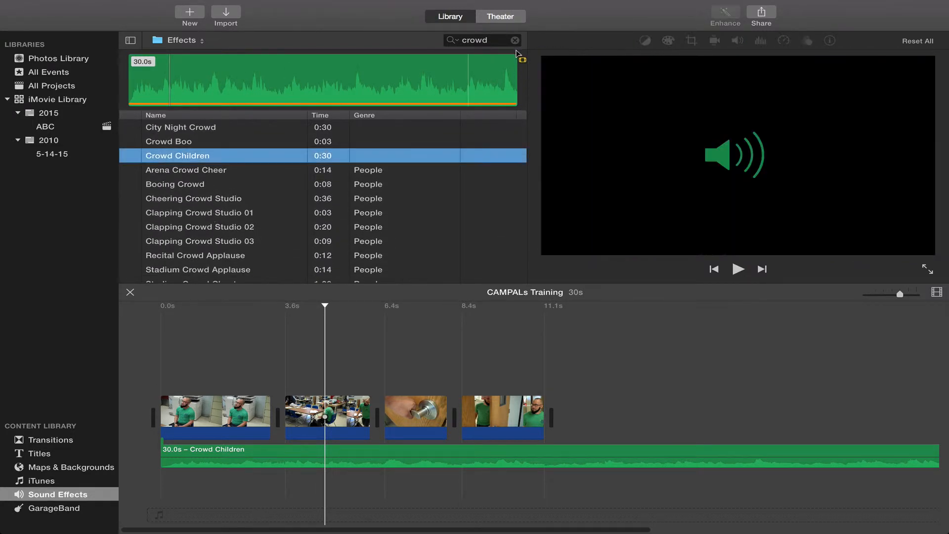
left_click(516, 40)
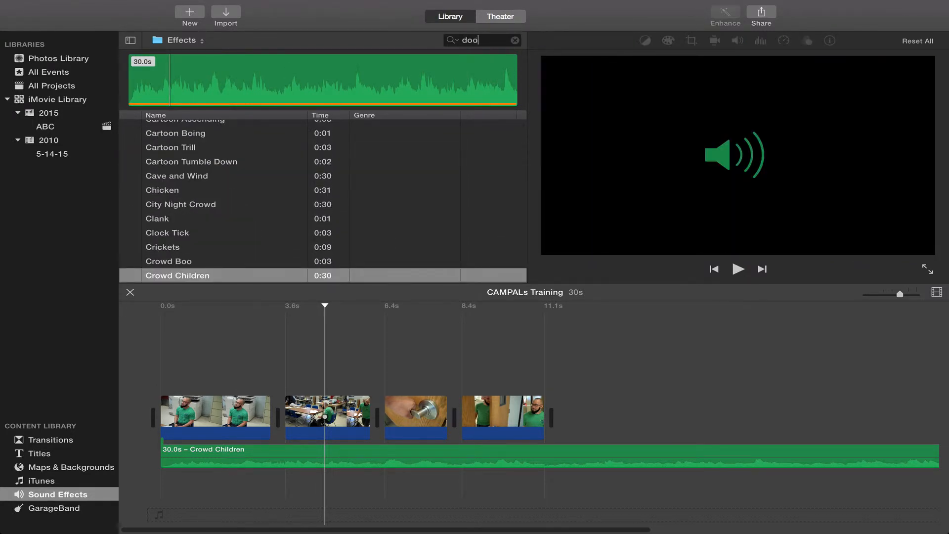
type("doorbell")
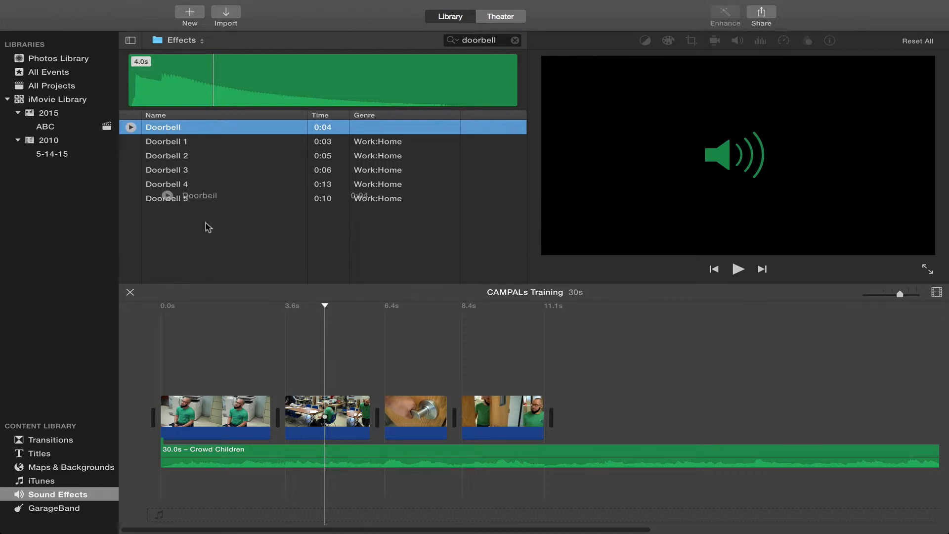
left_click_drag(207, 228, 229, 484)
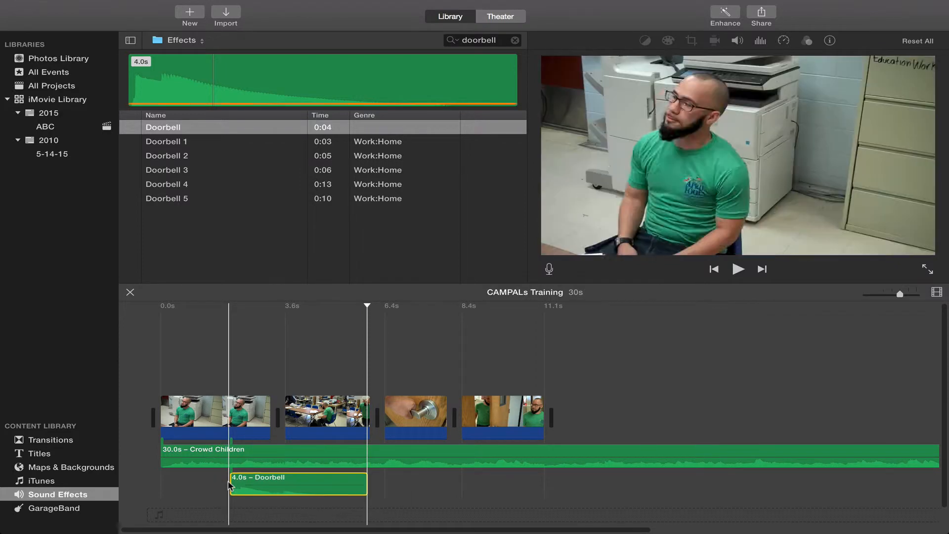
Step: Play back the doorbell section and move the Doorbell effect slightly earlier under the first video clip
left_click(158, 322)
key("space")
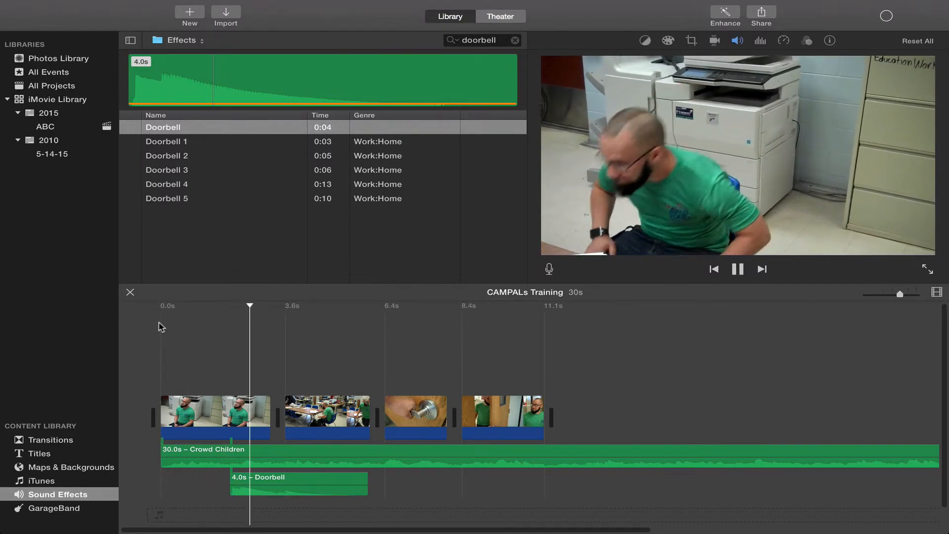
key("space")
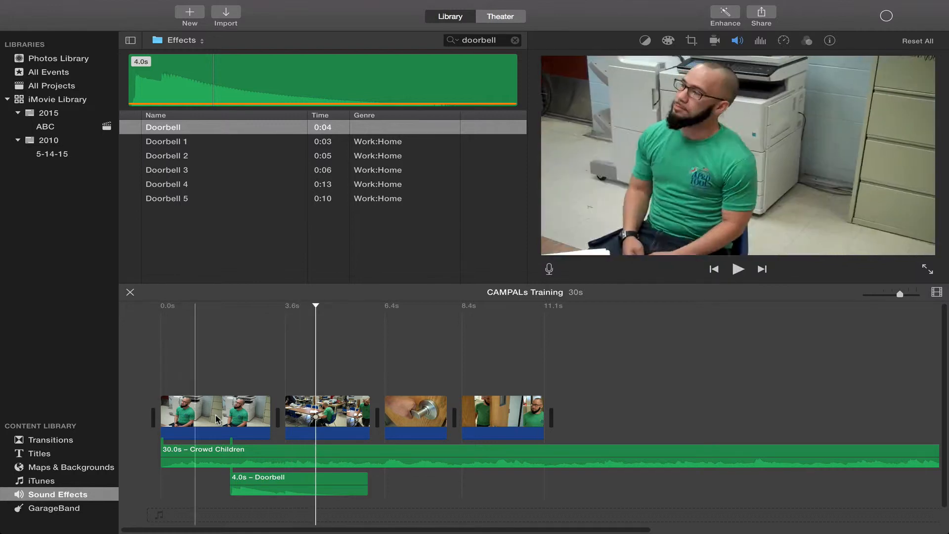
left_click_drag(255, 477, 251, 478)
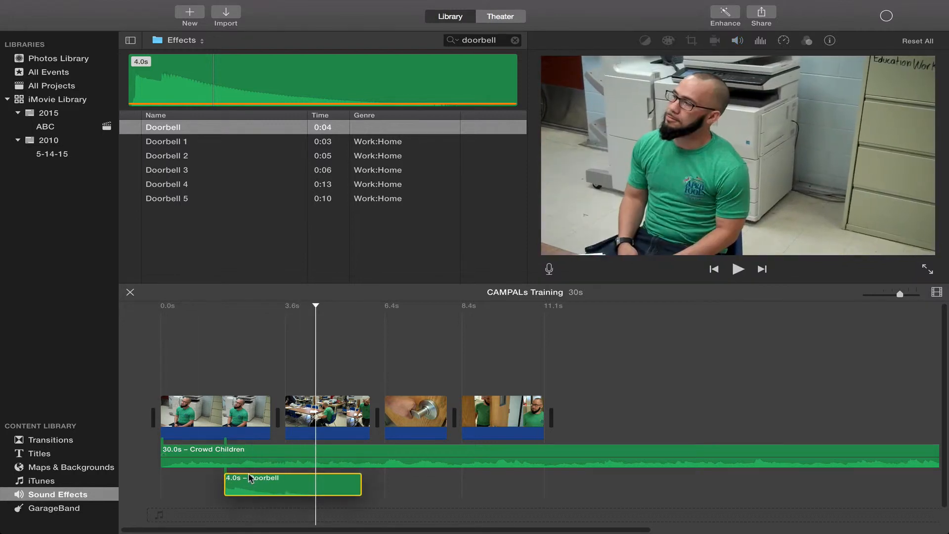
left_click(206, 311)
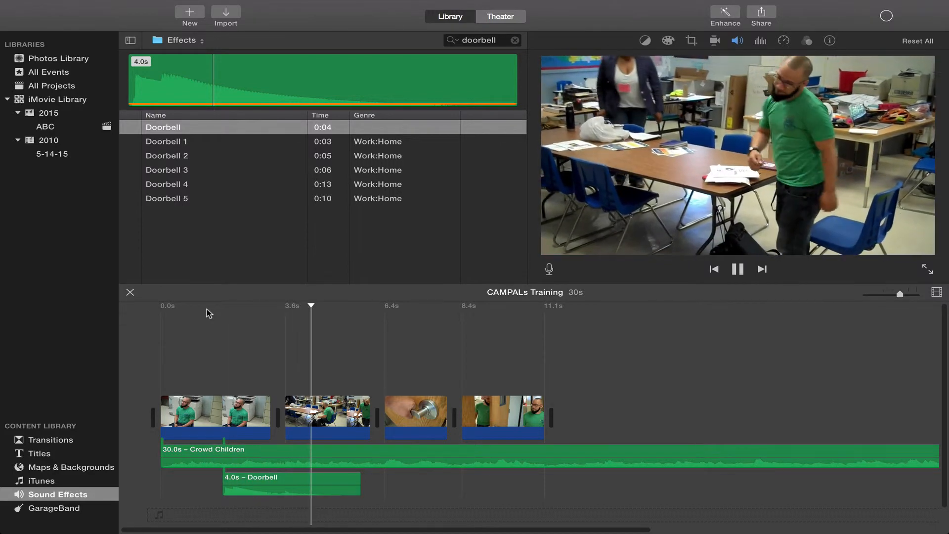
key("space")
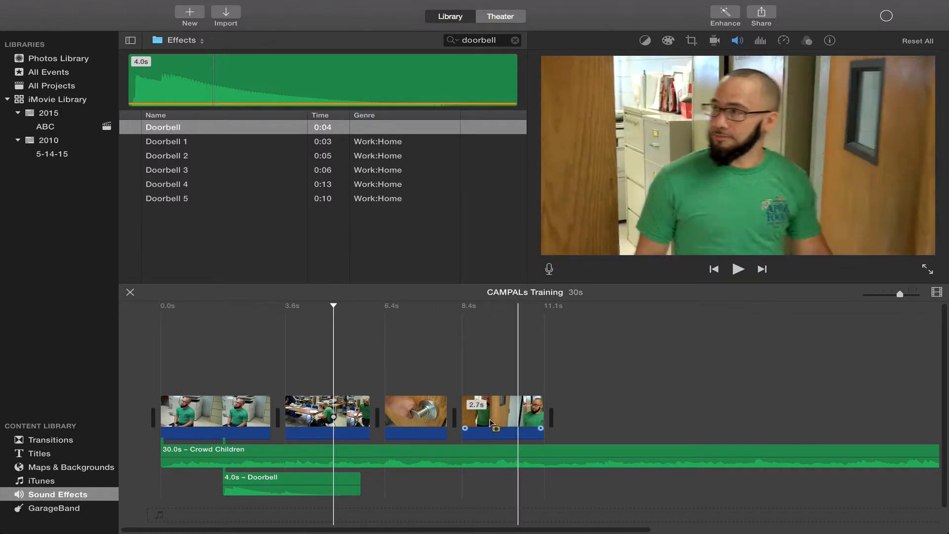
Step: Search the sound effects for cartoon and preview Cartoon Accent 07
scroll(588, 452, "right", 1)
scroll(589, 452, "left", 1)
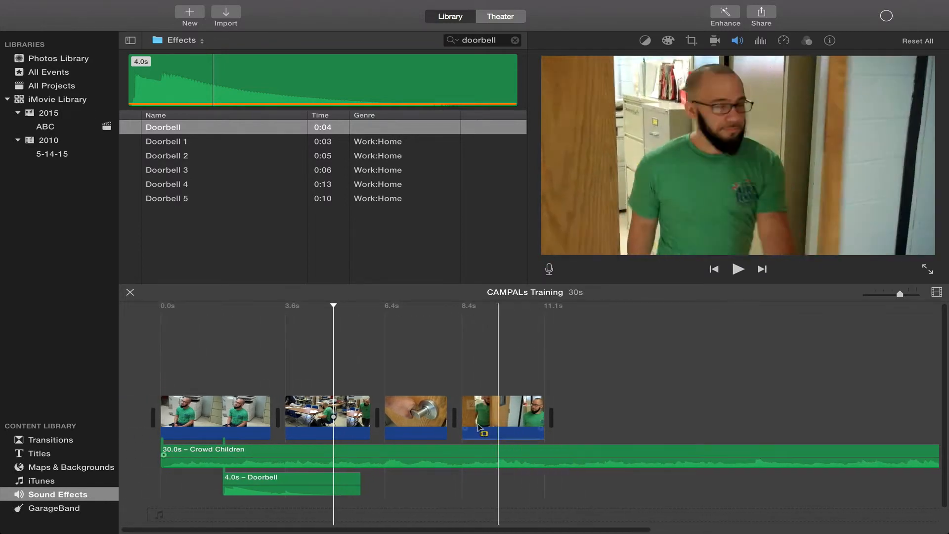
left_click(515, 40)
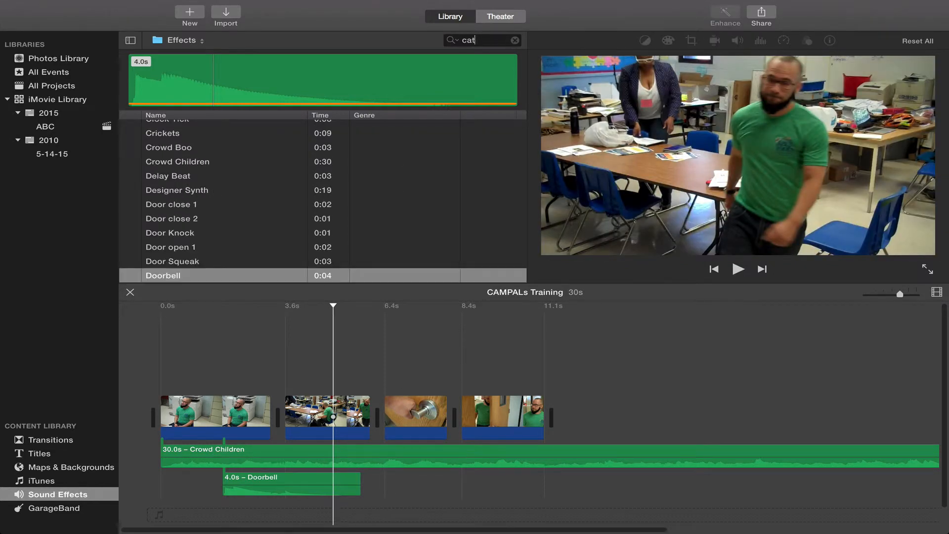
type("cartoon")
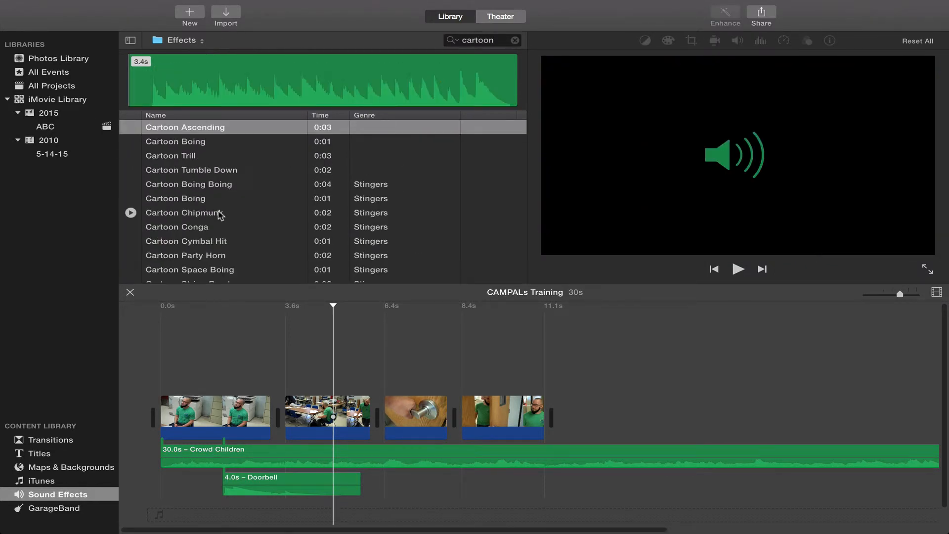
scroll(221, 215, "down", 11)
scroll(221, 215, "up", 6)
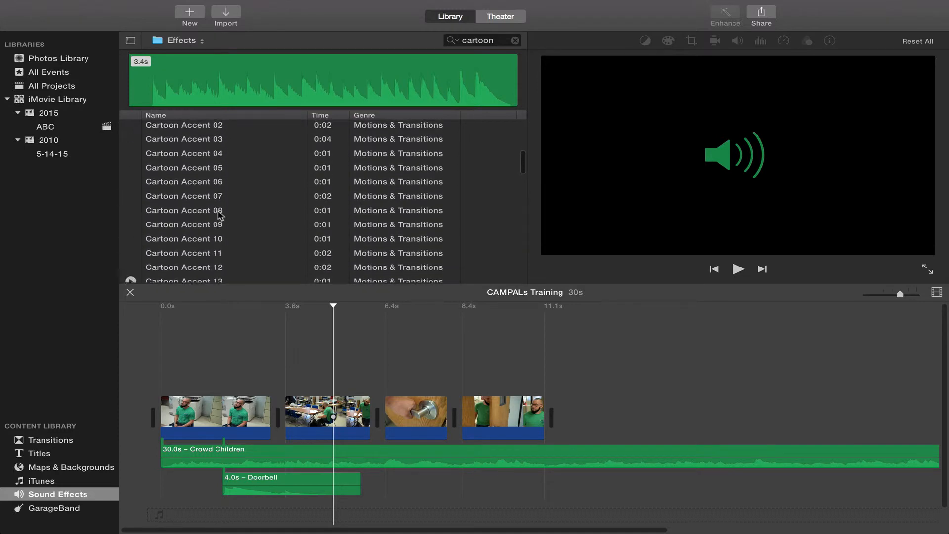
left_click(131, 195)
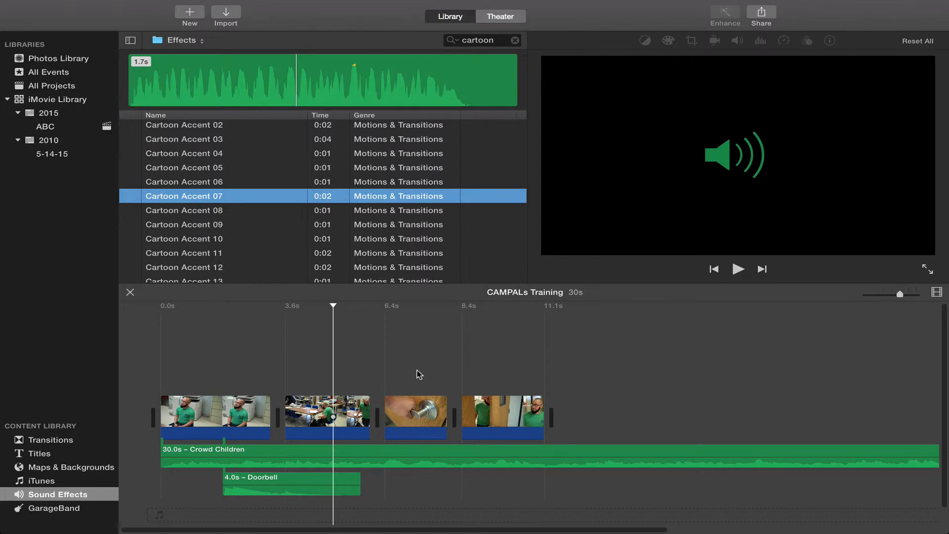
Step: Add Cartoon Accent 07 beneath the last video clip, trim its end to 1.1 s to match that clip's end, and play it back
left_click_drag(166, 200, 510, 498)
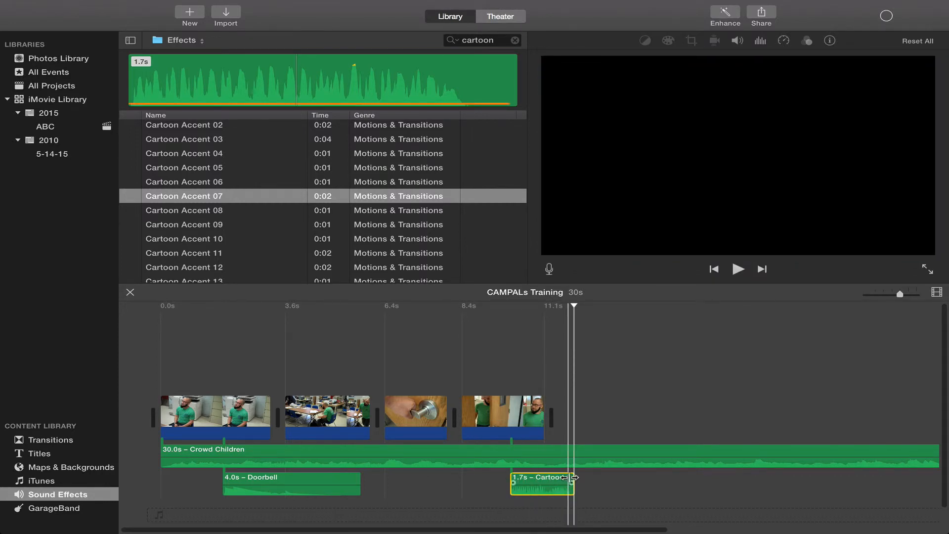
left_click_drag(574, 478, 544, 482)
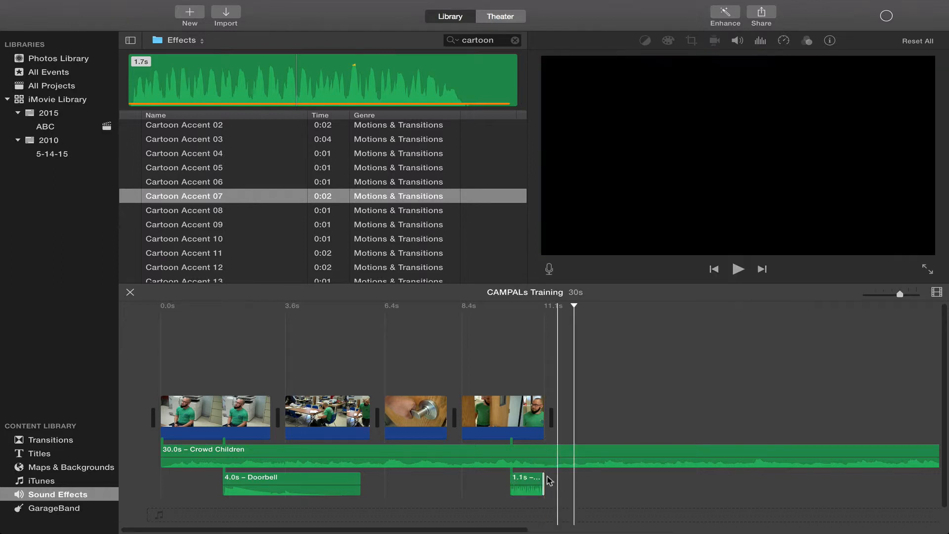
left_click(473, 309)
key("space")
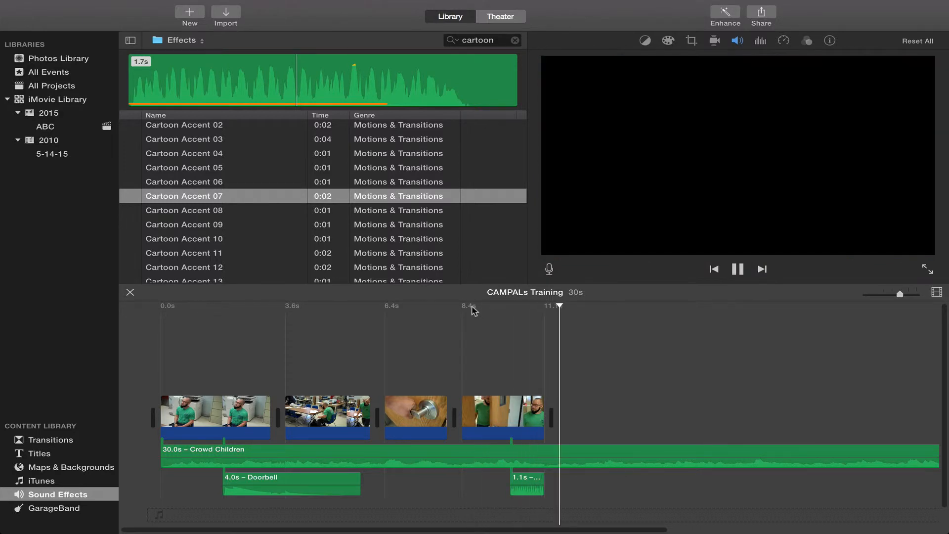
key("space")
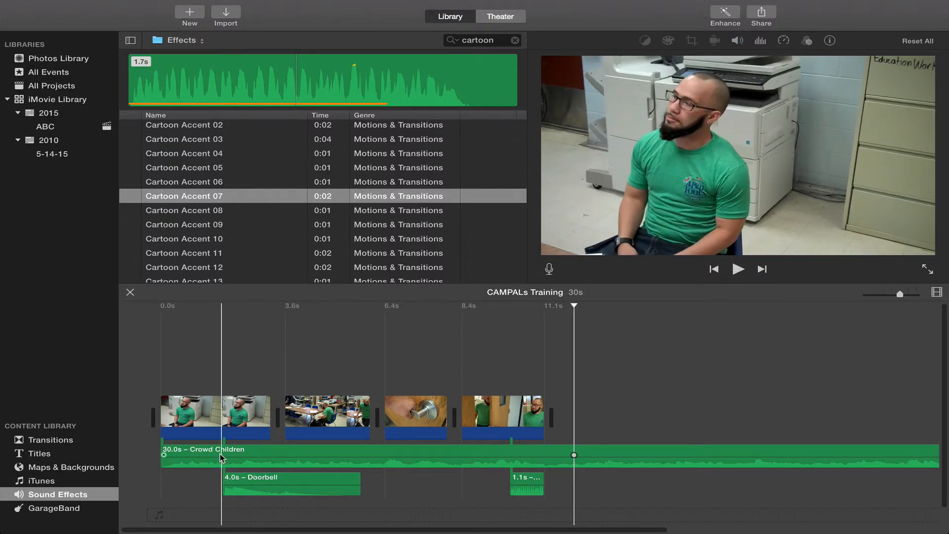
Step: Lower the Crowd Children clip's volume to 45% and play back the end of the movie
left_click_drag(264, 458, 268, 458)
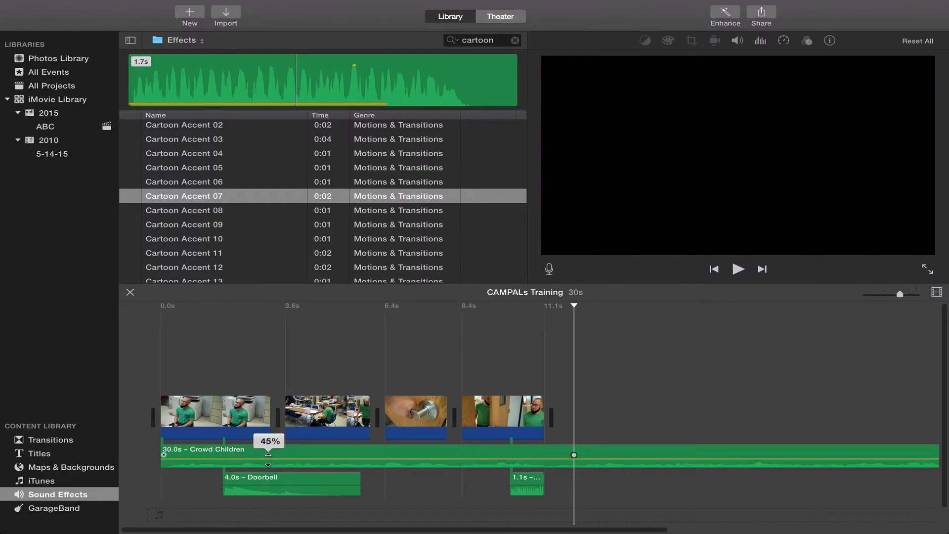
left_click(502, 307)
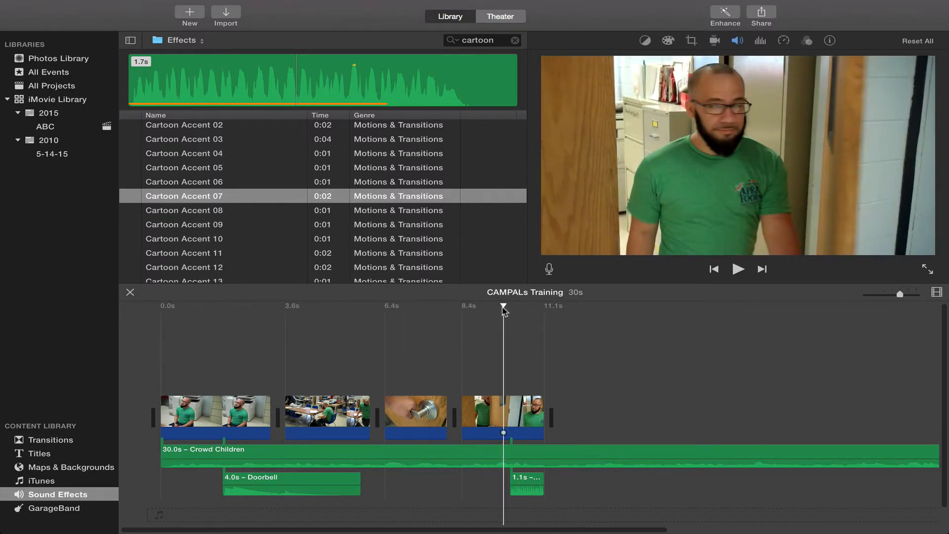
key("space")
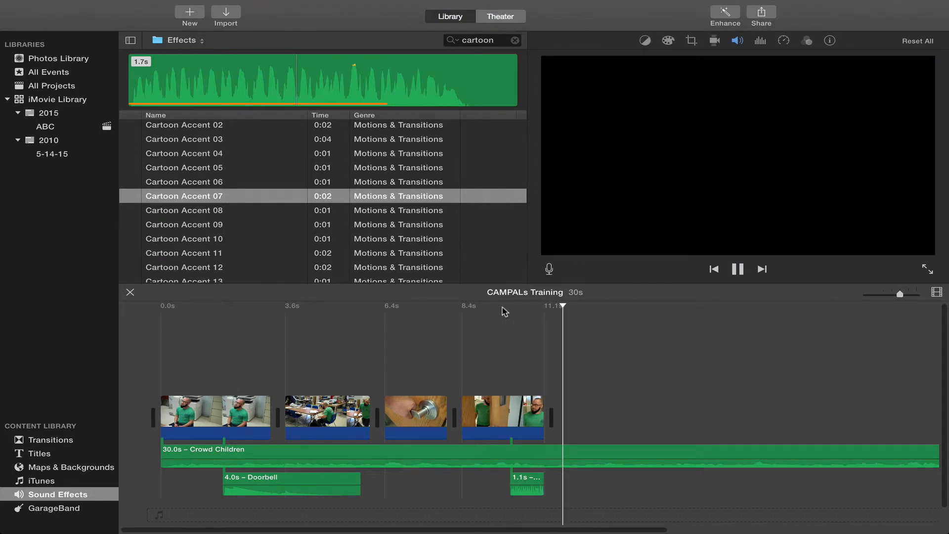
key("space")
Step: Trim the end of Crowd Children to 11.1 s to match the end of the last video clip, and play the movie
scroll(619, 390, "right", 7)
scroll(619, 390, "left", 2)
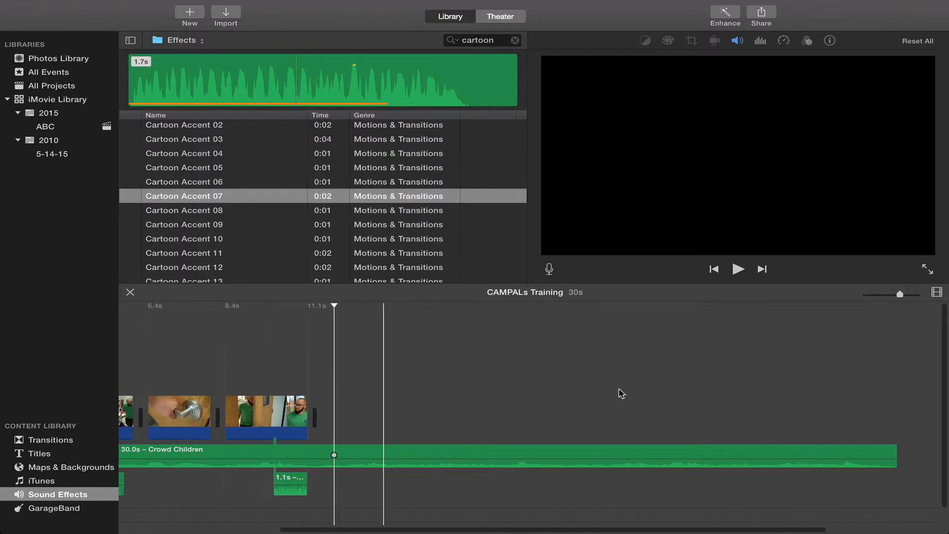
scroll(619, 393, "left", 3)
scroll(882, 450, "right", 2)
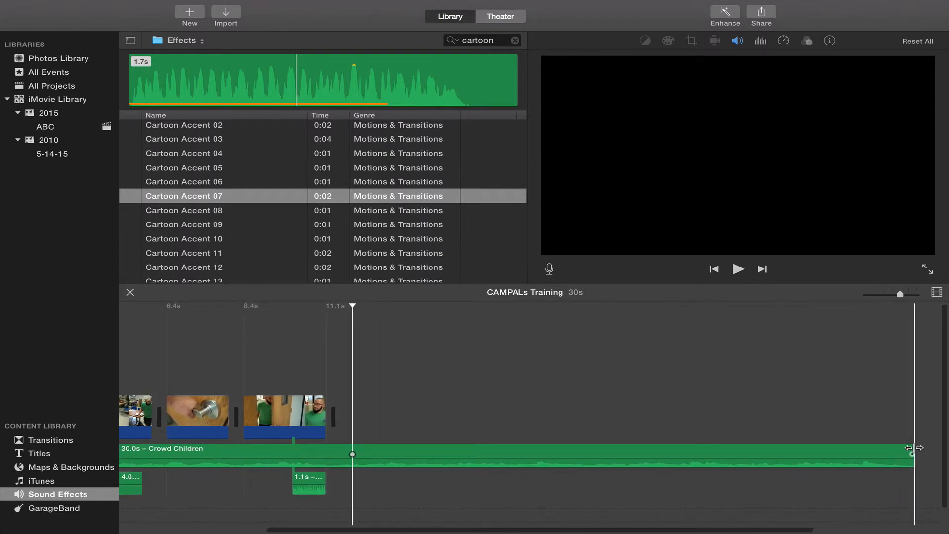
left_click_drag(914, 448, 325, 455)
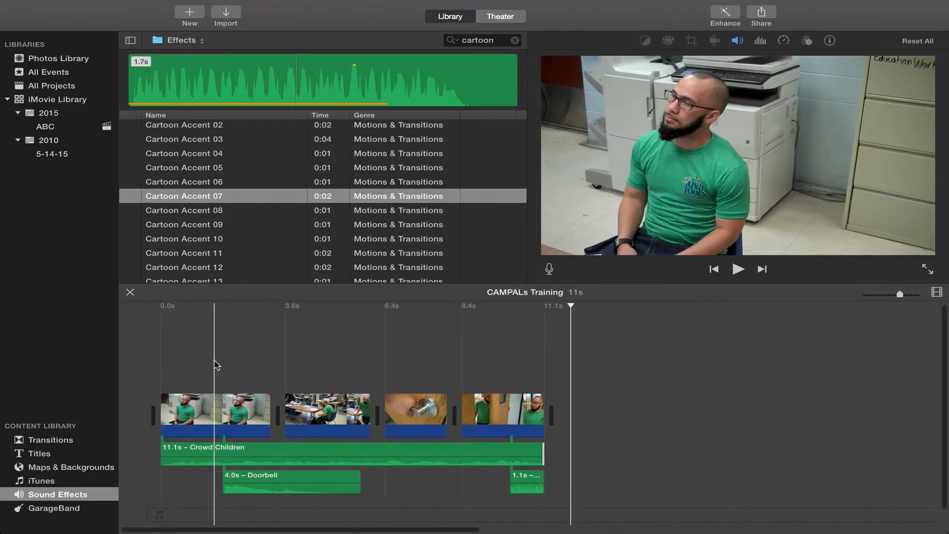
key("space")
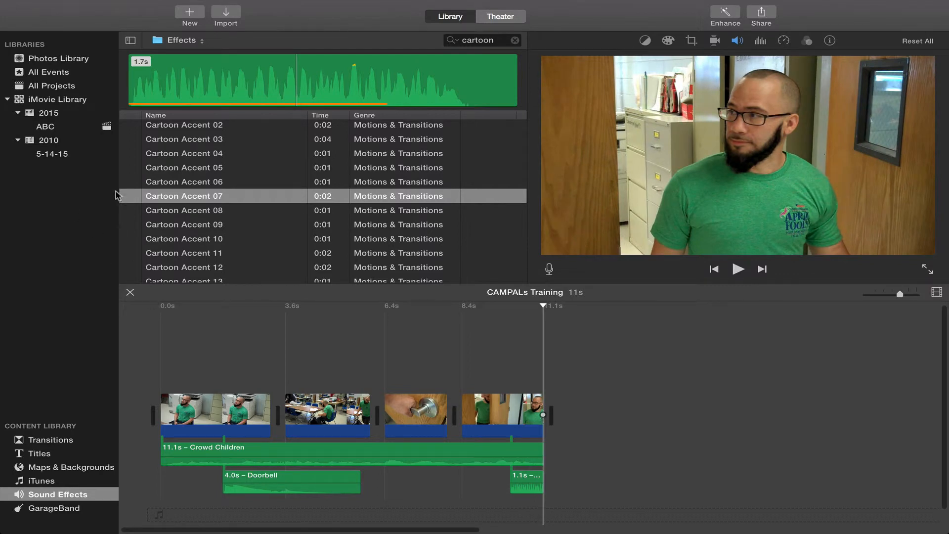
Step: Search the sound effects for door, preview Barn Door Open and look through the other door sounds
scroll(260, 203, "up", 3)
scroll(260, 203, "down", 10)
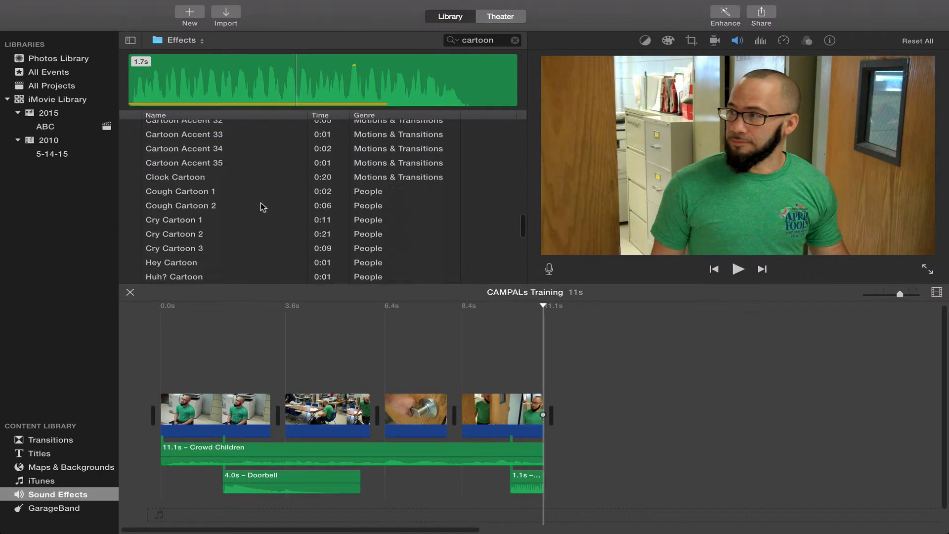
scroll(260, 202, "up", 10)
left_click(516, 40)
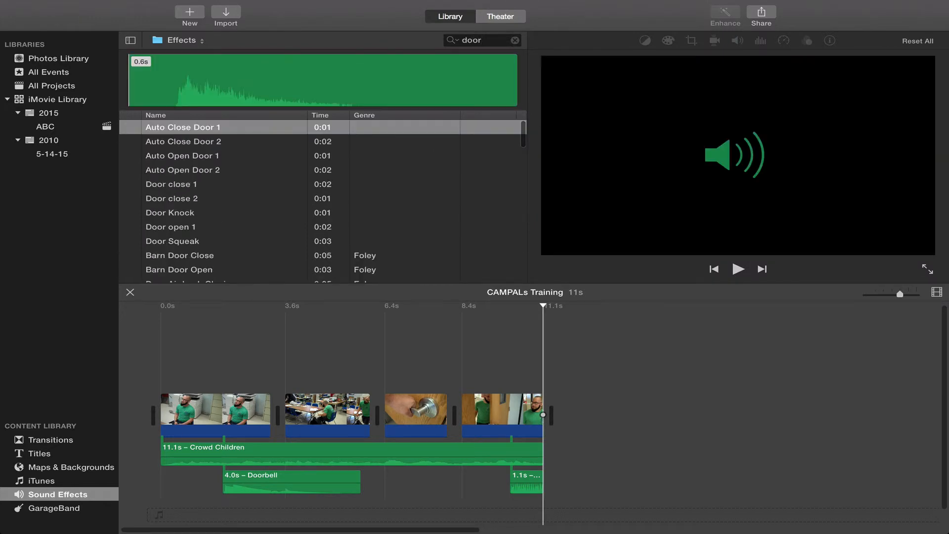
scroll(173, 223, "down", 1)
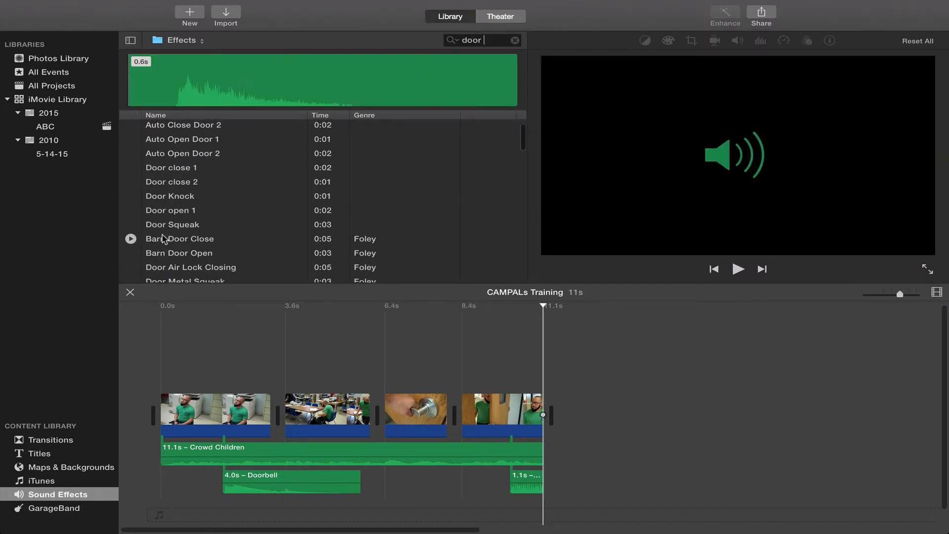
left_click(130, 252)
scroll(130, 250, "down", 5)
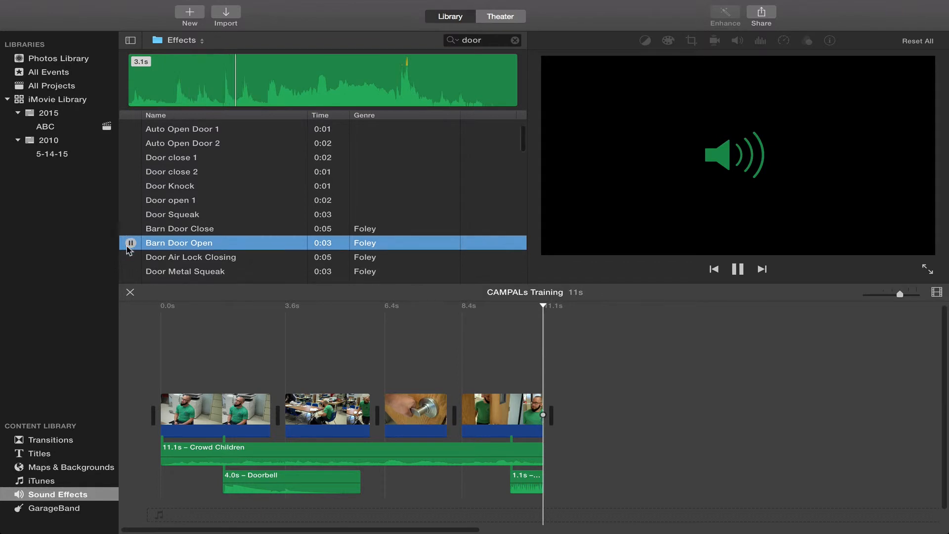
scroll(128, 249, "down", 8)
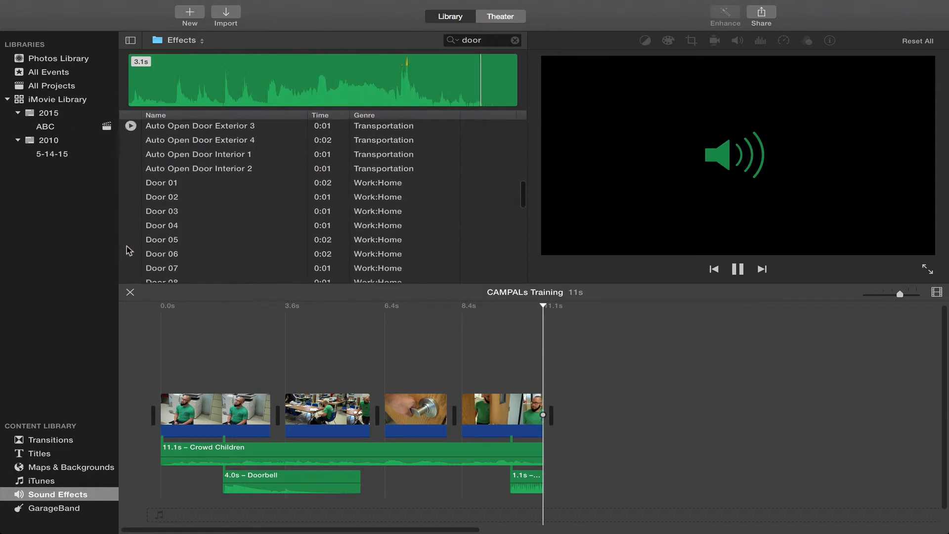
scroll(129, 249, "down", 7)
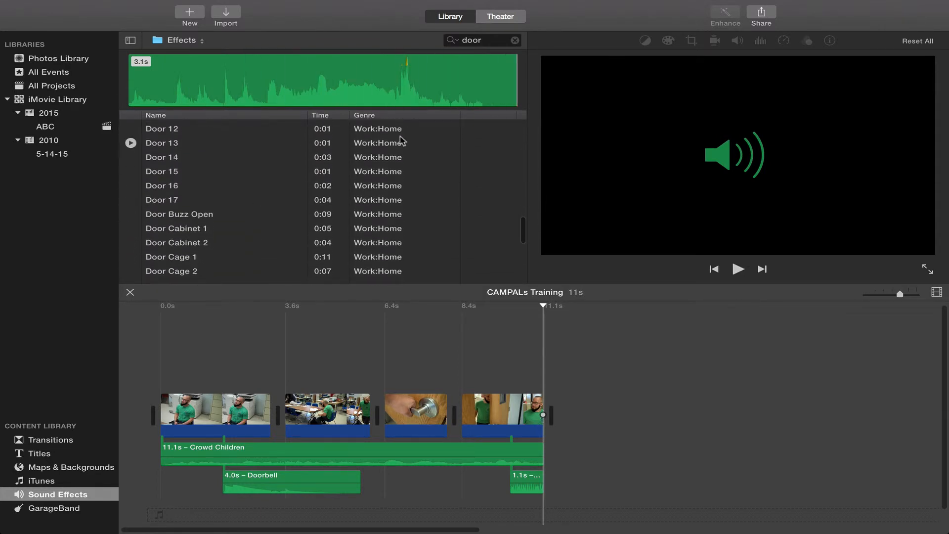
Step: Narrow the sound effect search to door open and add Door open 1 near the start of the last video clip
type("en")
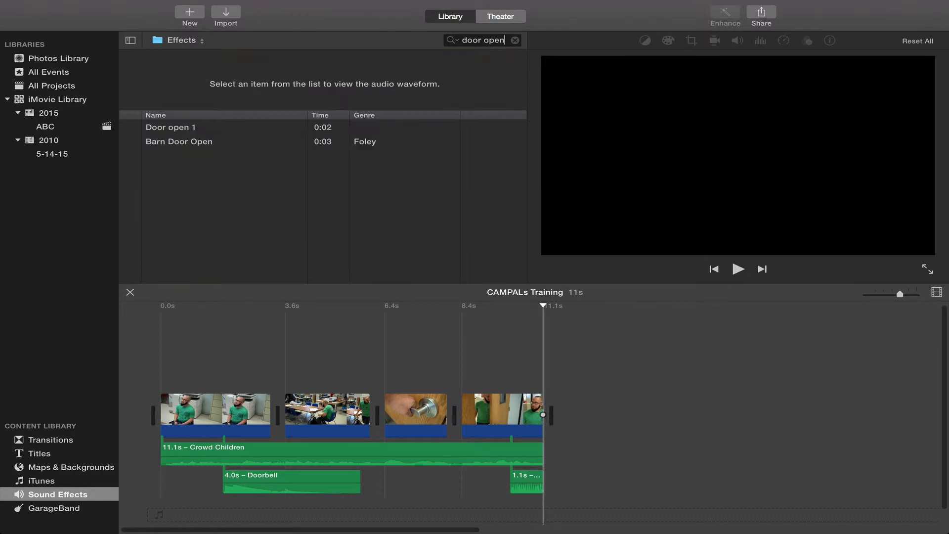
left_click(248, 130)
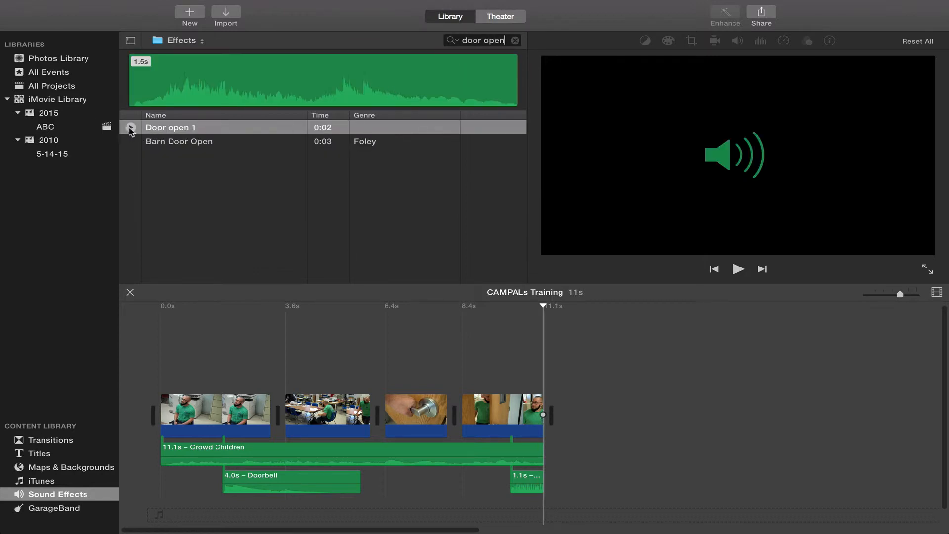
left_click(131, 128)
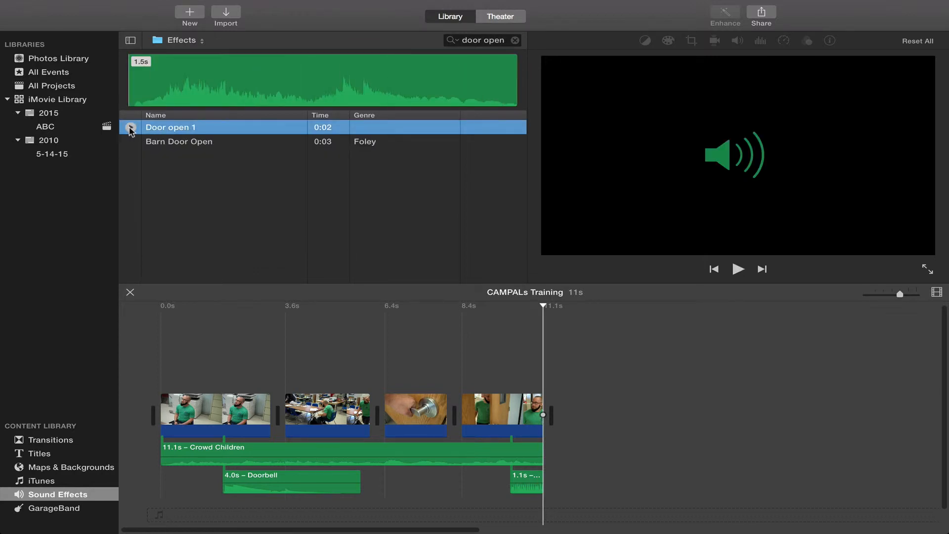
left_click_drag(216, 129, 467, 471)
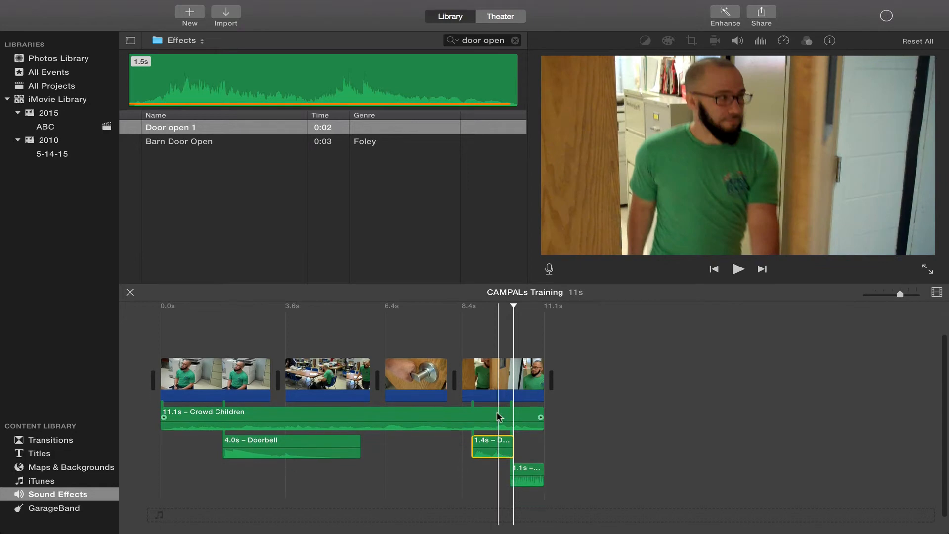
Step: Play the door section, move the Door open 1 sound to the start of the last video clip and replay it
left_click(456, 311)
key("space")
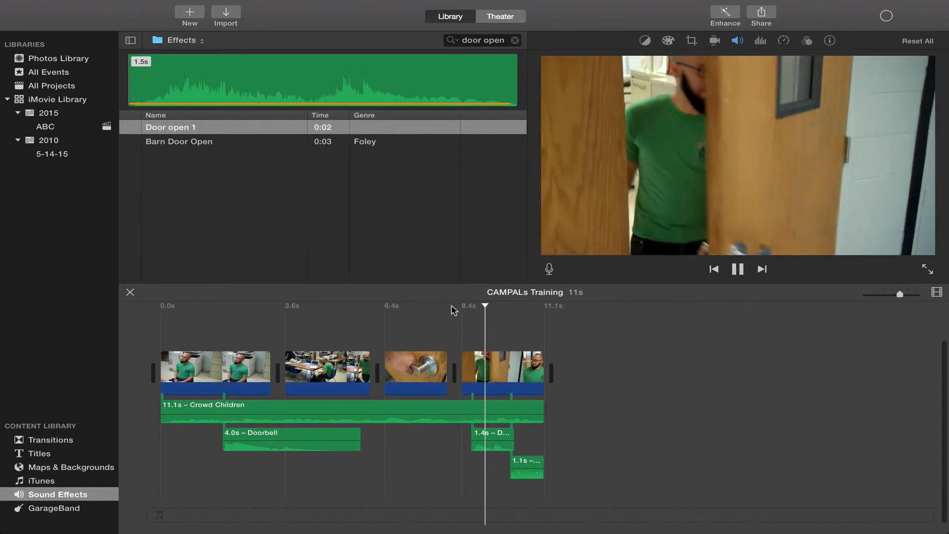
key("space")
left_click_drag(492, 433, 481, 434)
left_click(441, 310)
key("space")
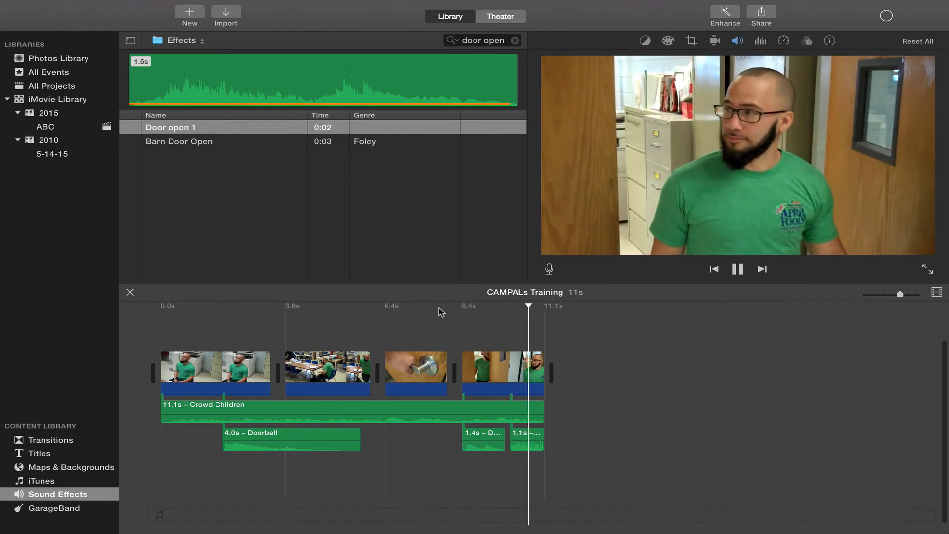
Step: Move the Door open 1 sound earlier to begin under the door handle clip, and play the movie from the beginning
key("space")
left_click(476, 435)
left_click_drag(476, 435, 456, 435)
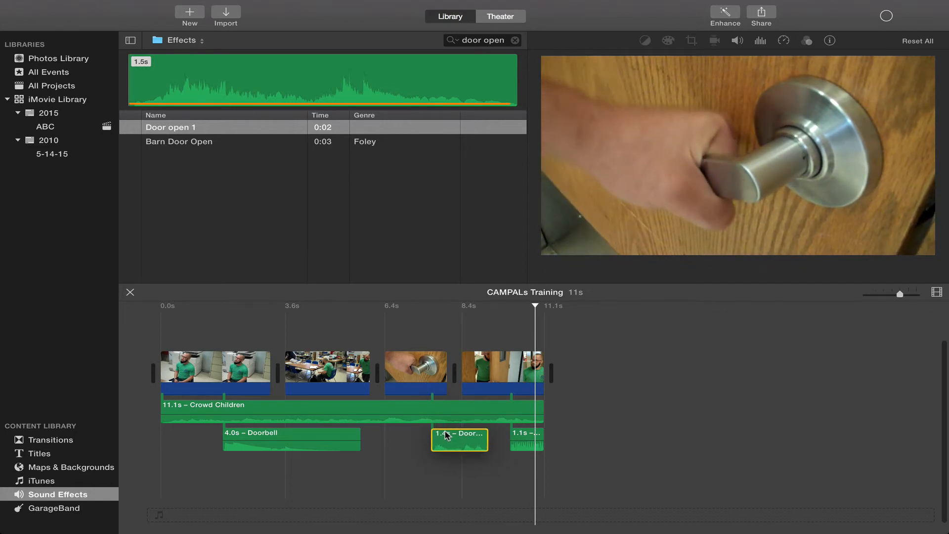
left_click_drag(447, 435, 446, 435)
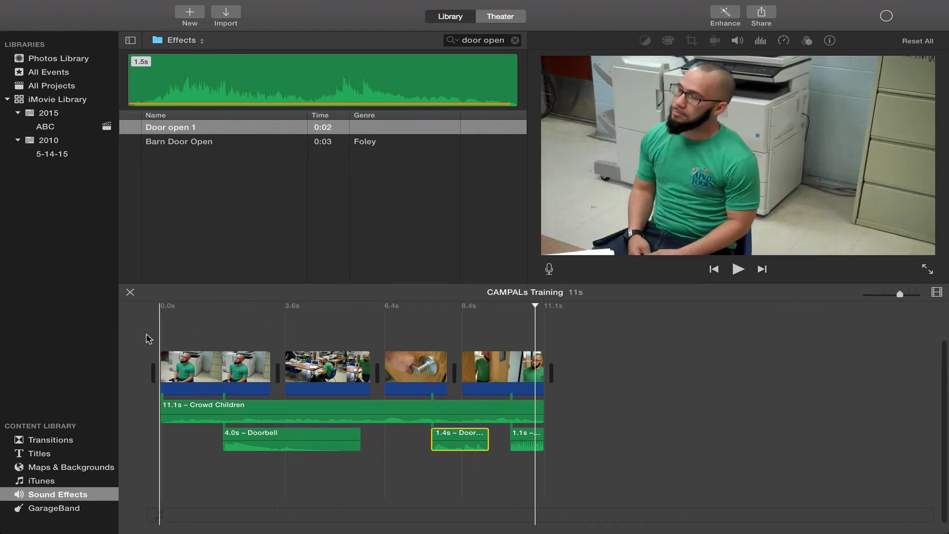
left_click(151, 322)
key("space")
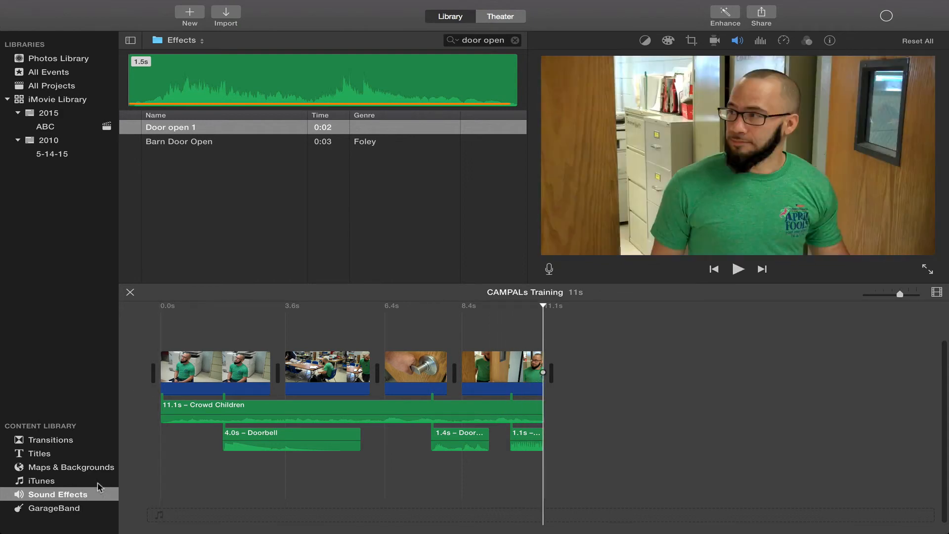
Step: Show the GarageBand audio library, and start sharing the movie as a file
left_click(61, 505)
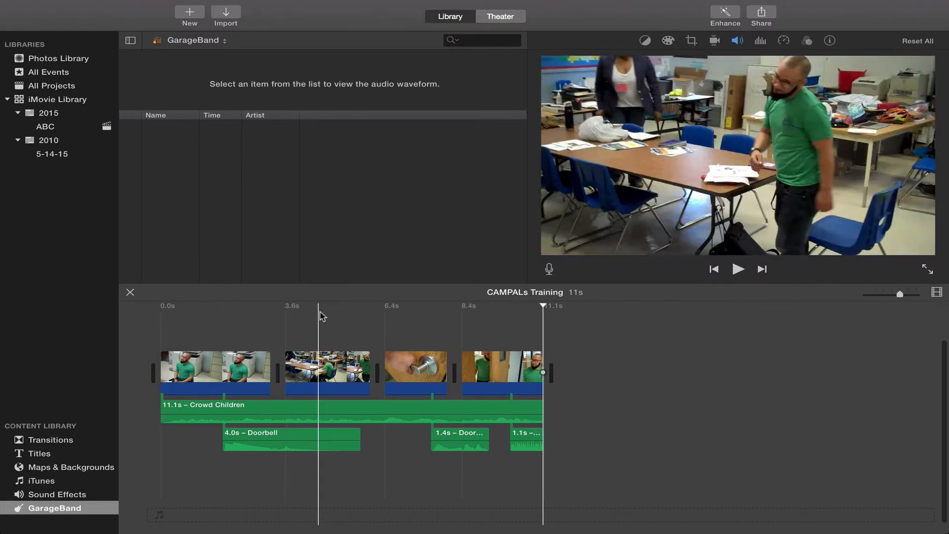
mouse_move(252, 2)
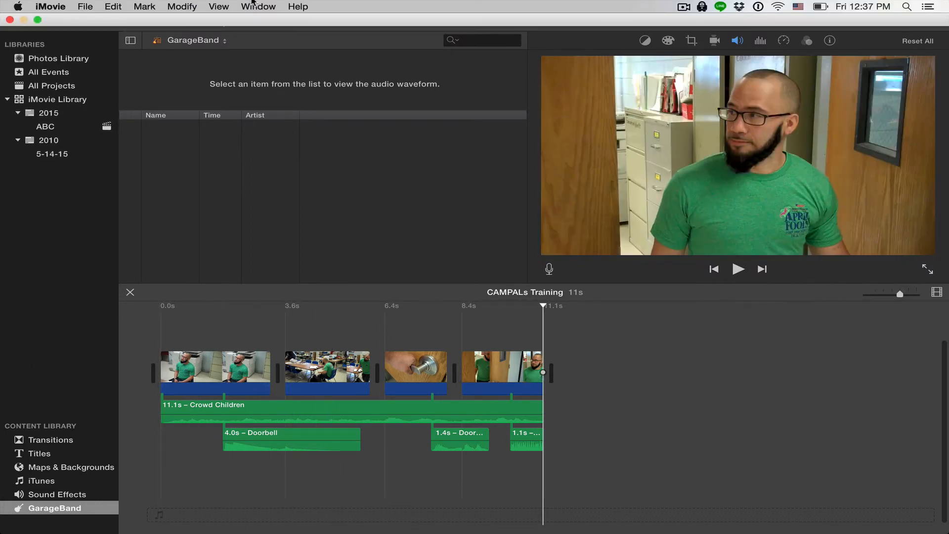
left_click(84, 4)
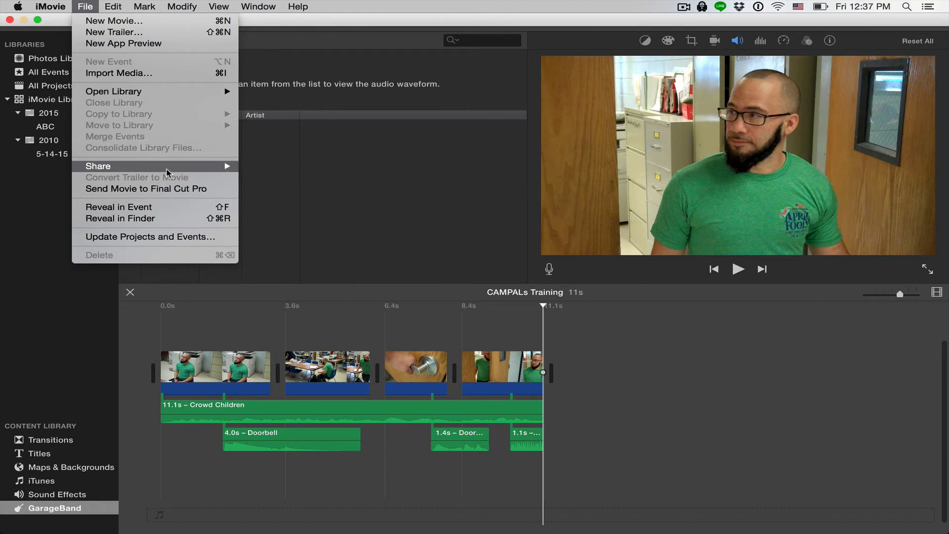
mouse_move(167, 172)
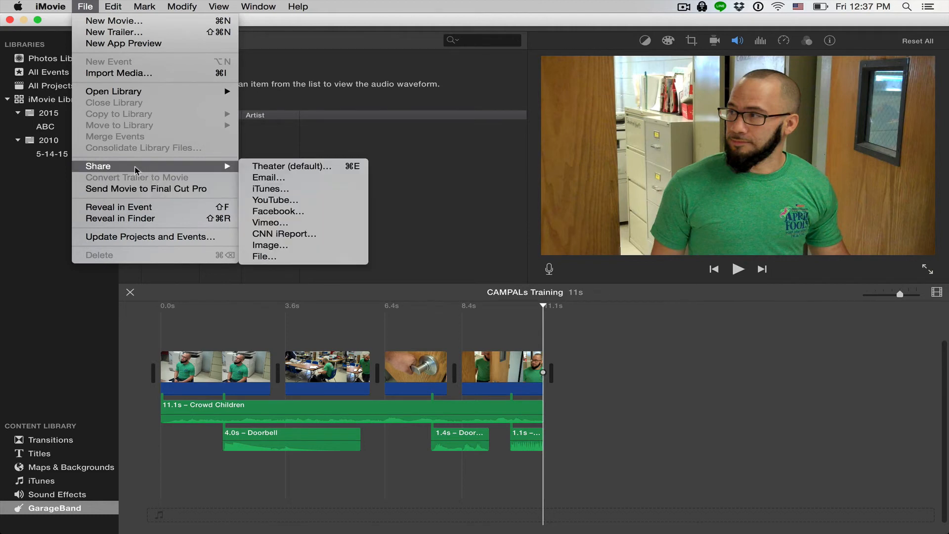
mouse_move(200, 166)
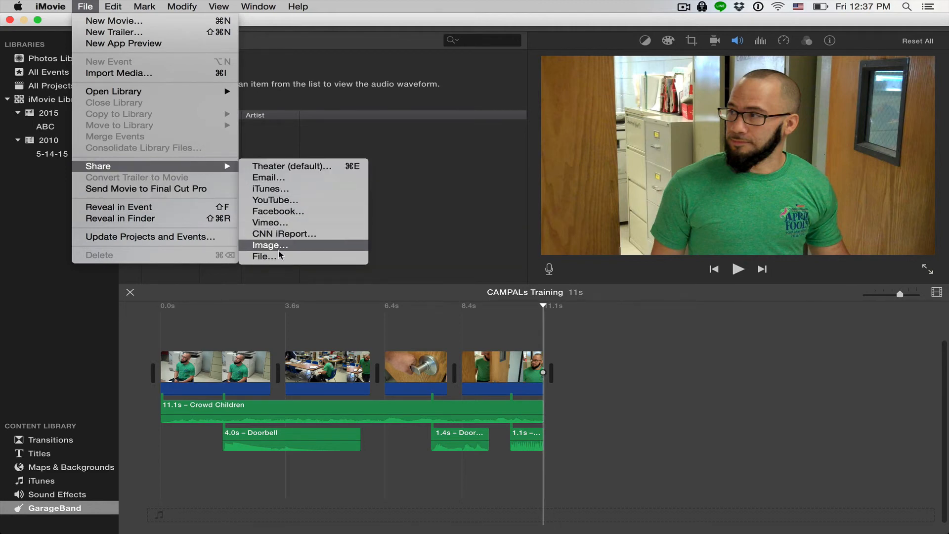
left_click(295, 257)
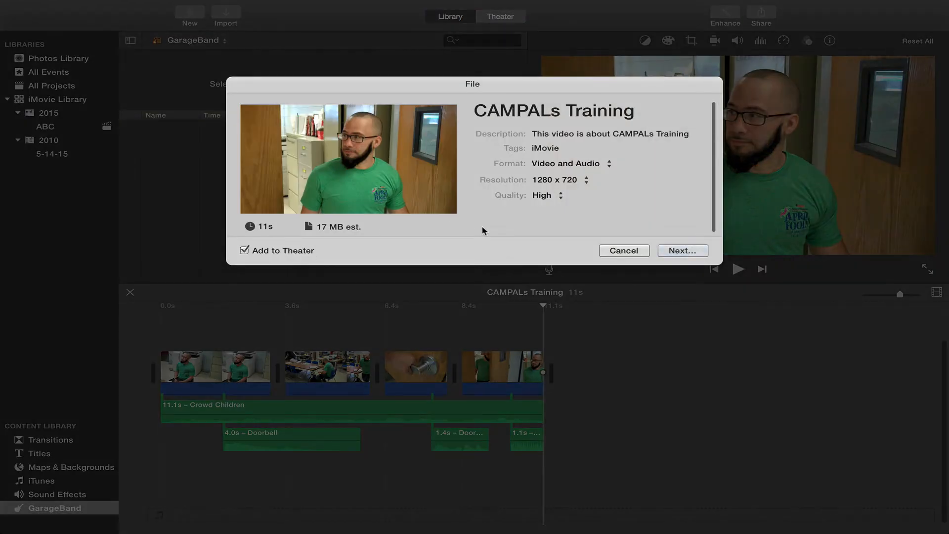
Step: Choose the 1280 x 720 export resolution, turn off Add to Theater and continue to the save settings
left_click(584, 180)
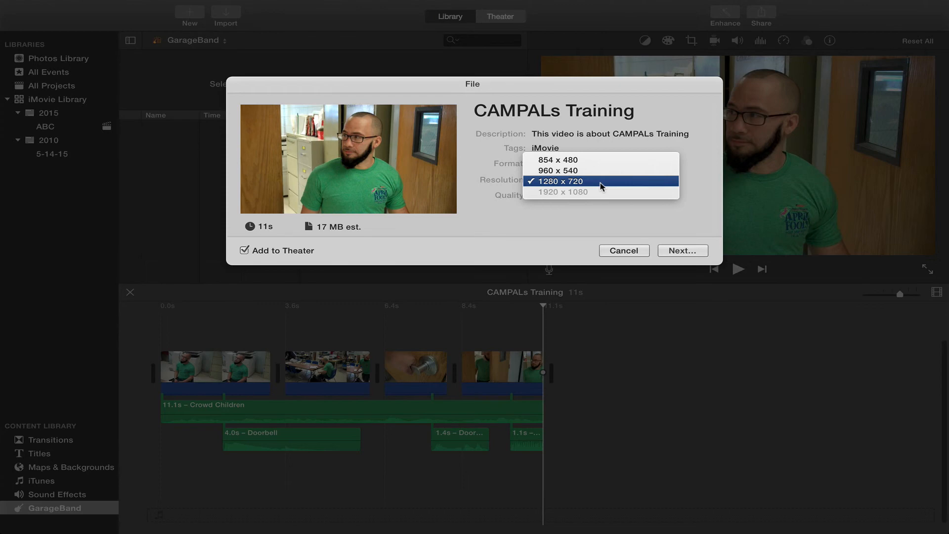
left_click(600, 183)
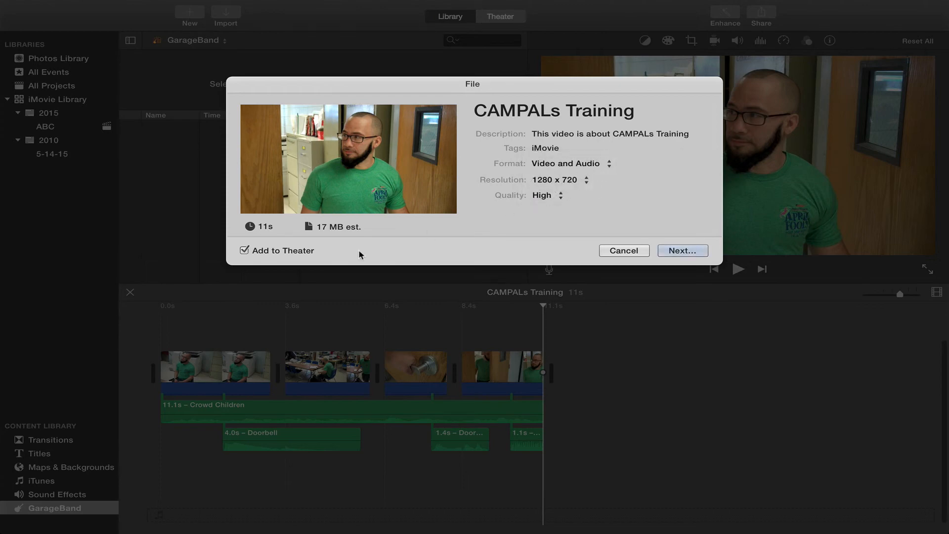
left_click(244, 251)
left_click(663, 250)
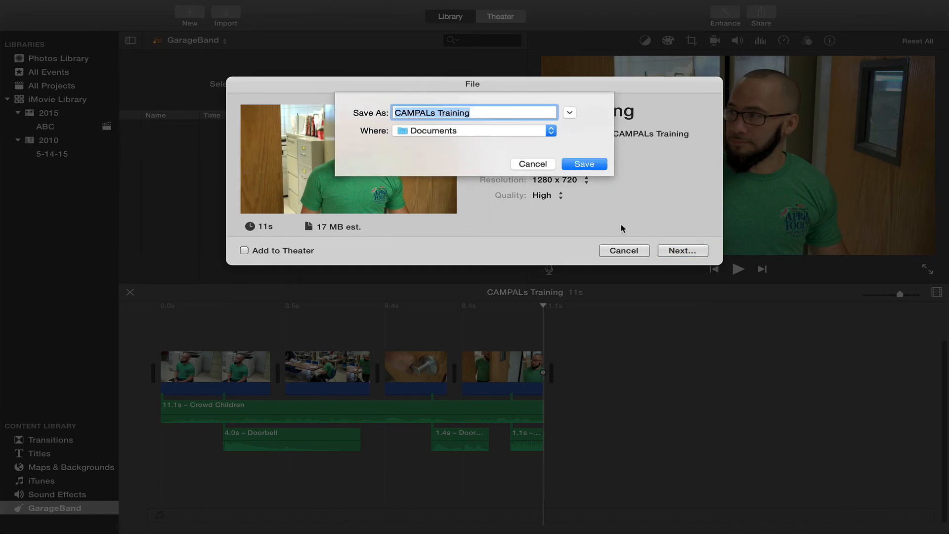
Step: Save the exported CAMPALs Training movie to the Desktop and dismiss the export notification
left_click(551, 131)
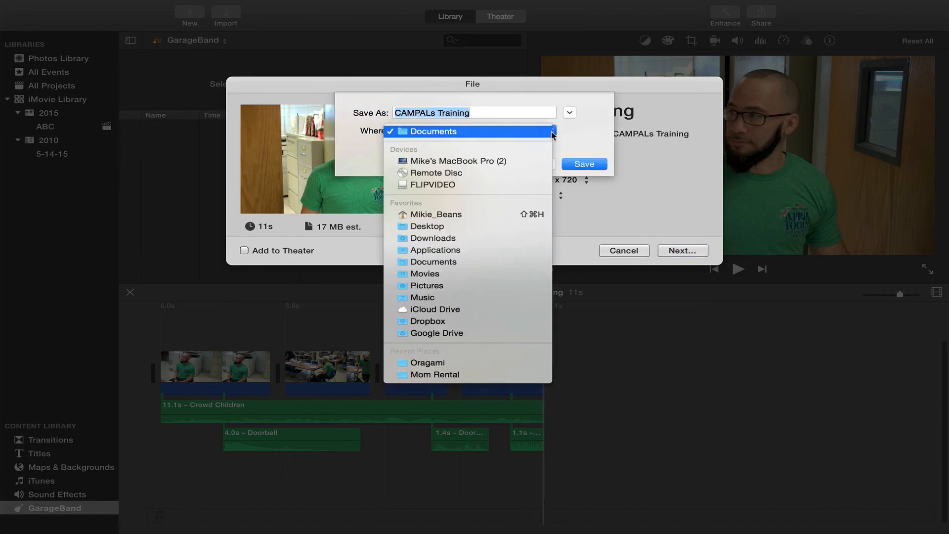
left_click(493, 223)
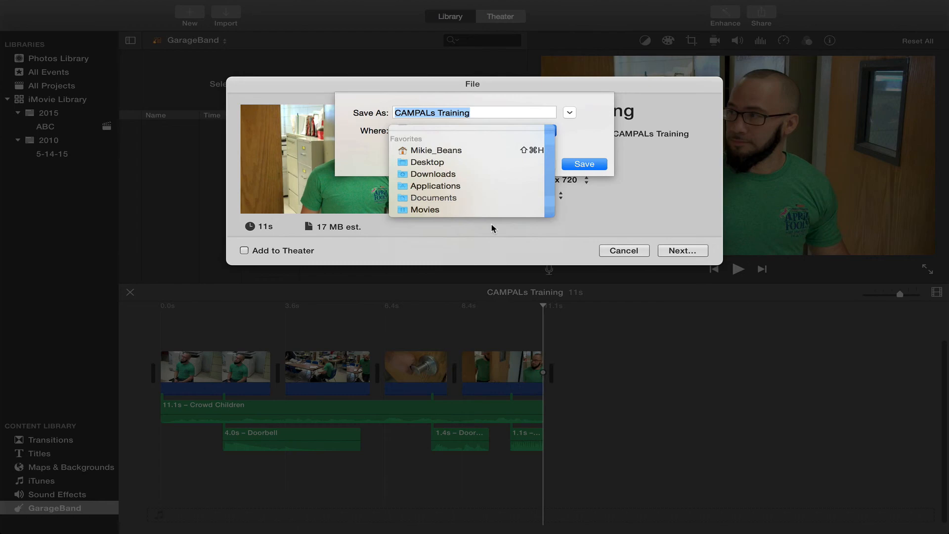
left_click(584, 164)
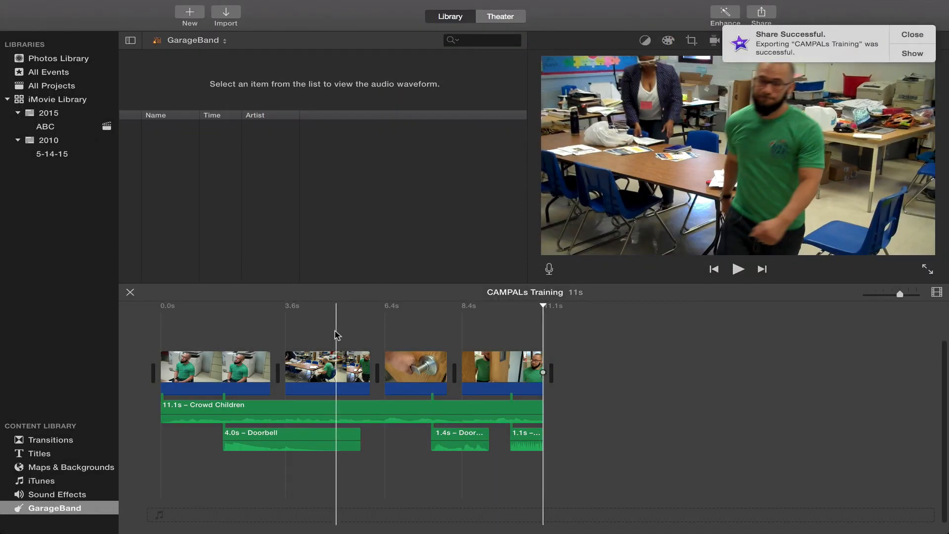
left_click(898, 34)
Step: Exit full screen and hide iMovie to reveal the desktop
mouse_move(59, 5)
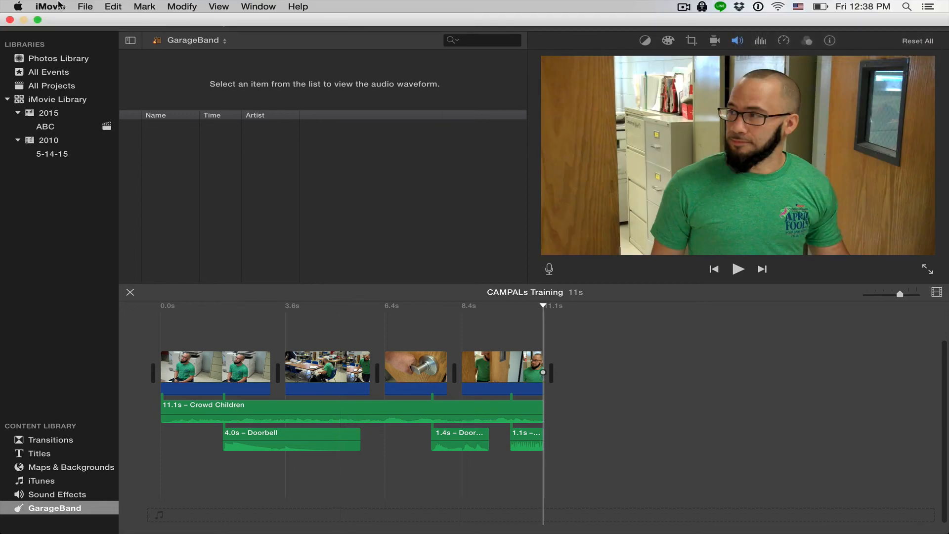
left_click(38, 21)
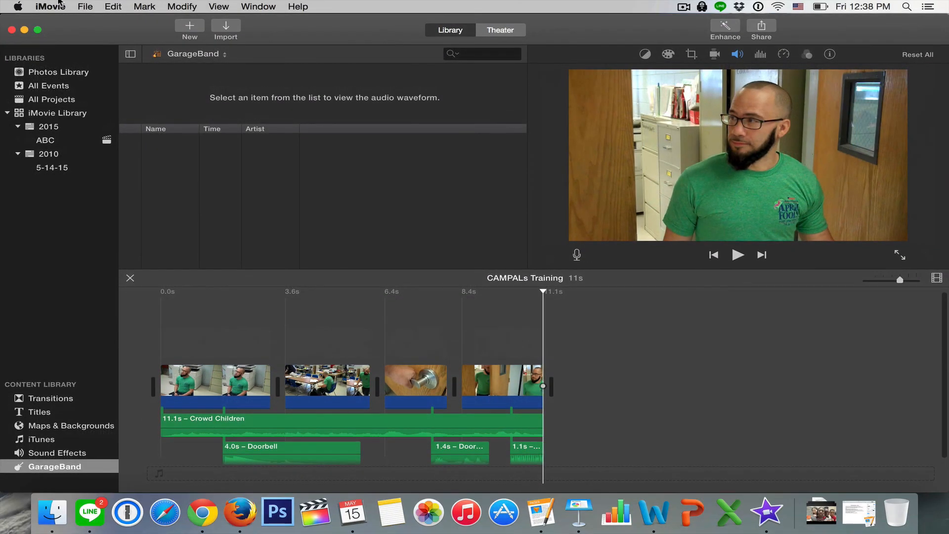
left_click(50, 7)
left_click(76, 94)
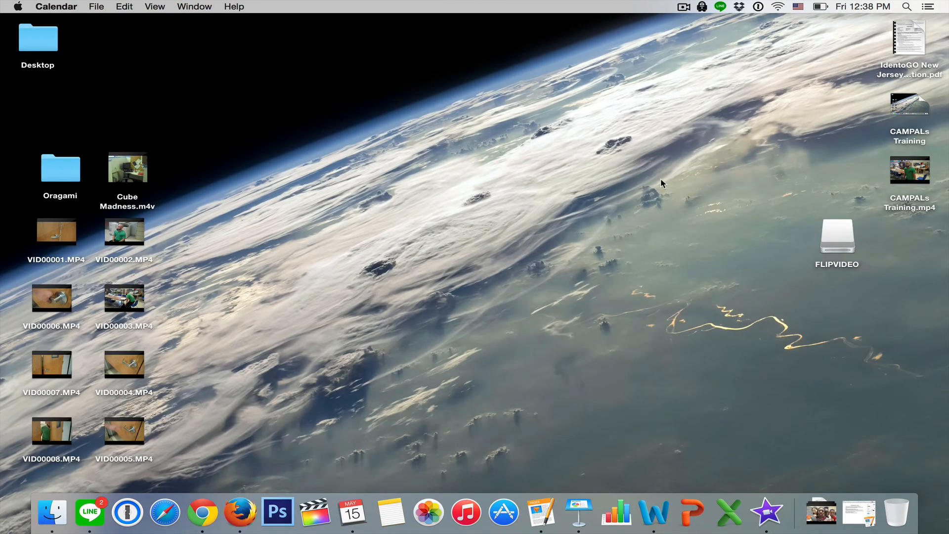
Step: Move CAMPALs Training.mp4 to an empty area in the upper middle of the desktop and open it in QuickTime Player
left_click_drag(900, 181, 358, 170)
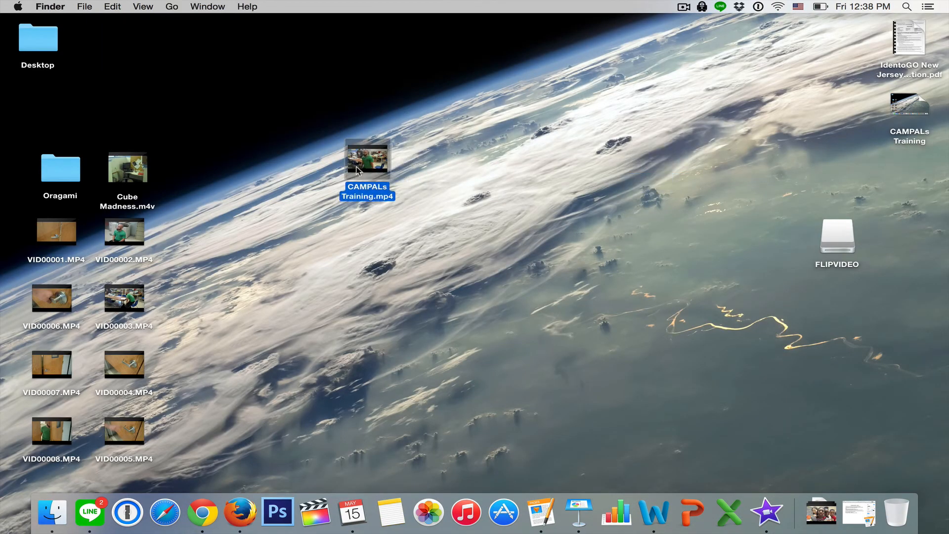
double_click(357, 171)
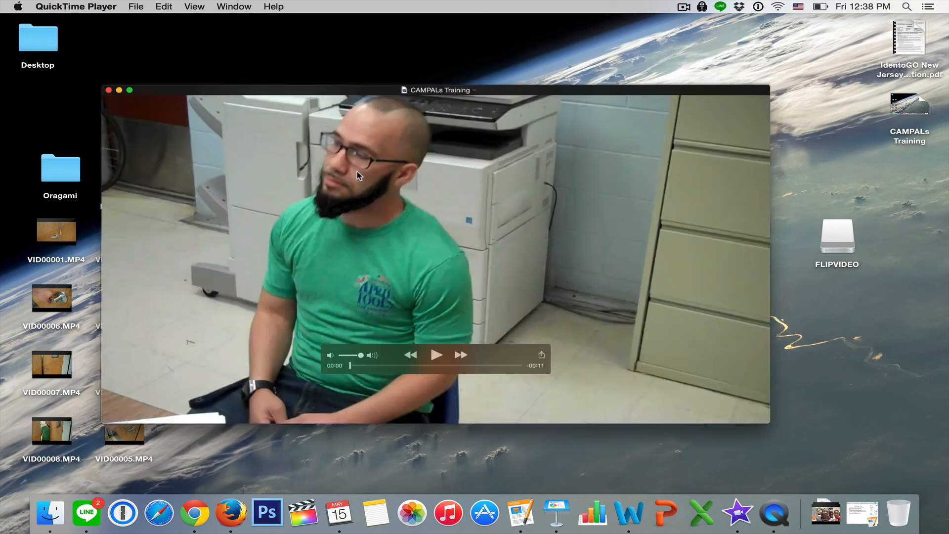